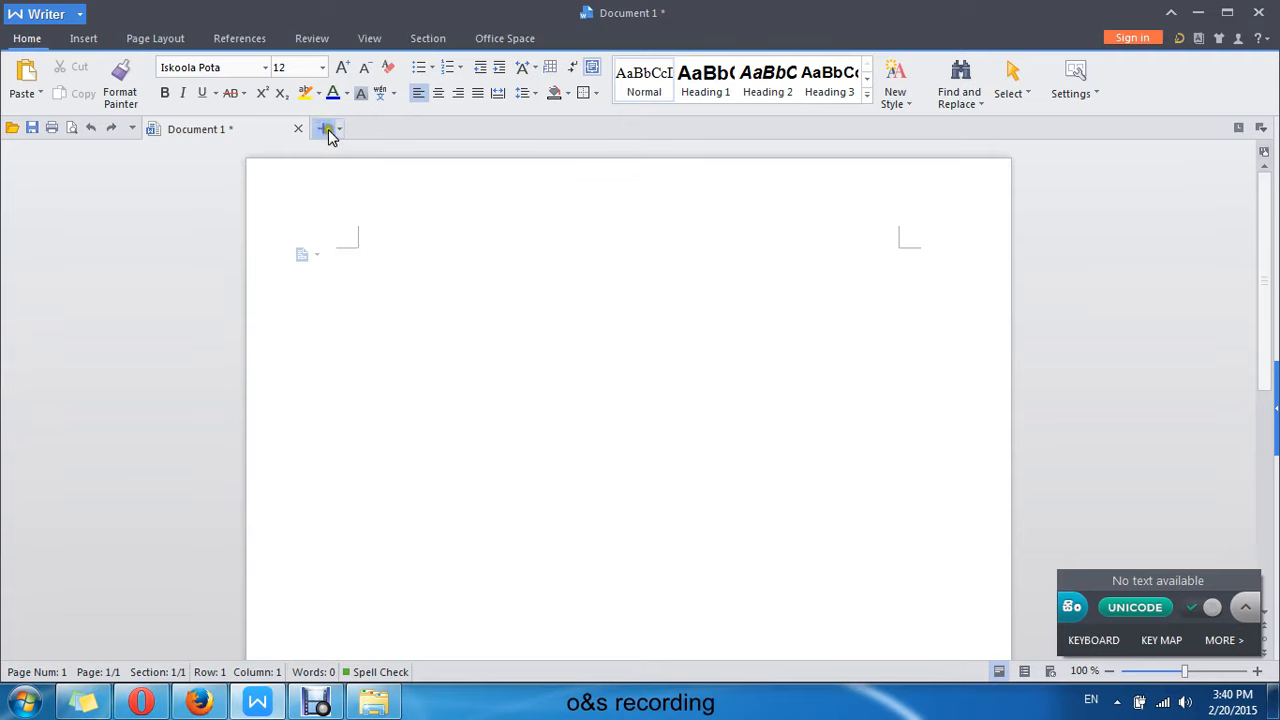
Create a new blank document and close Document 1 without saving its changes
left_click(324, 130)
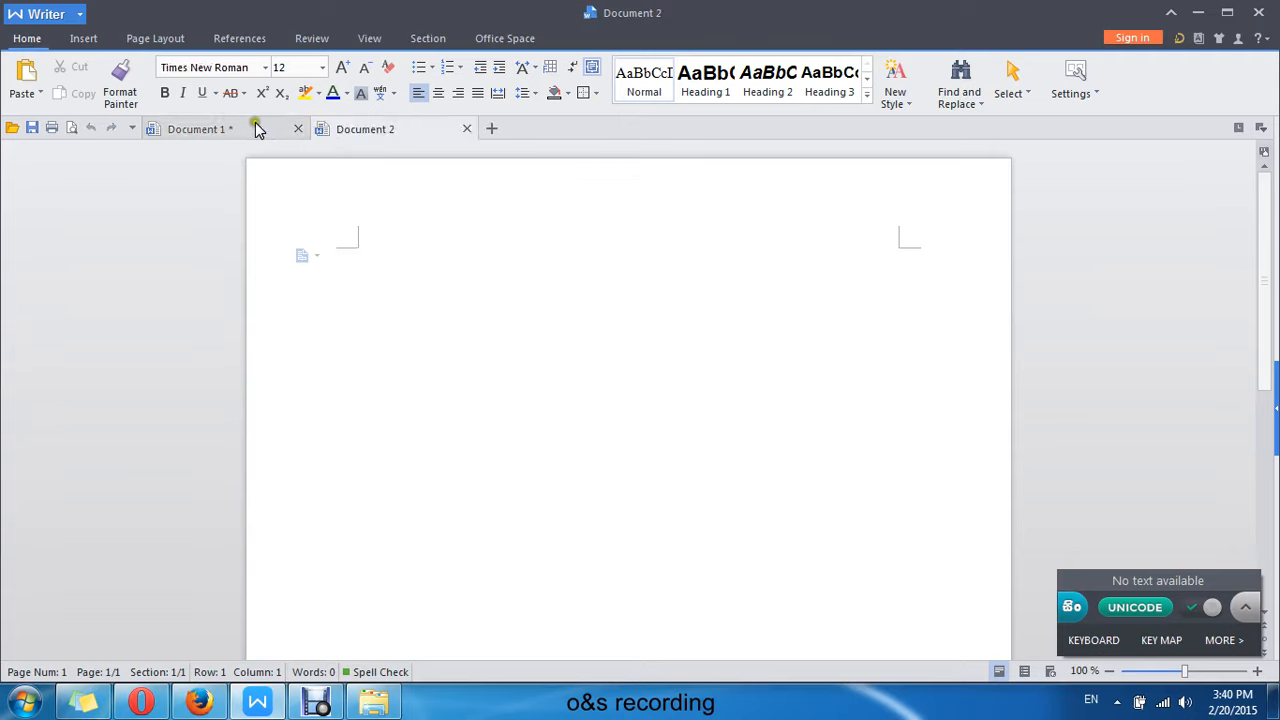
left_click(255, 126)
left_click(298, 129)
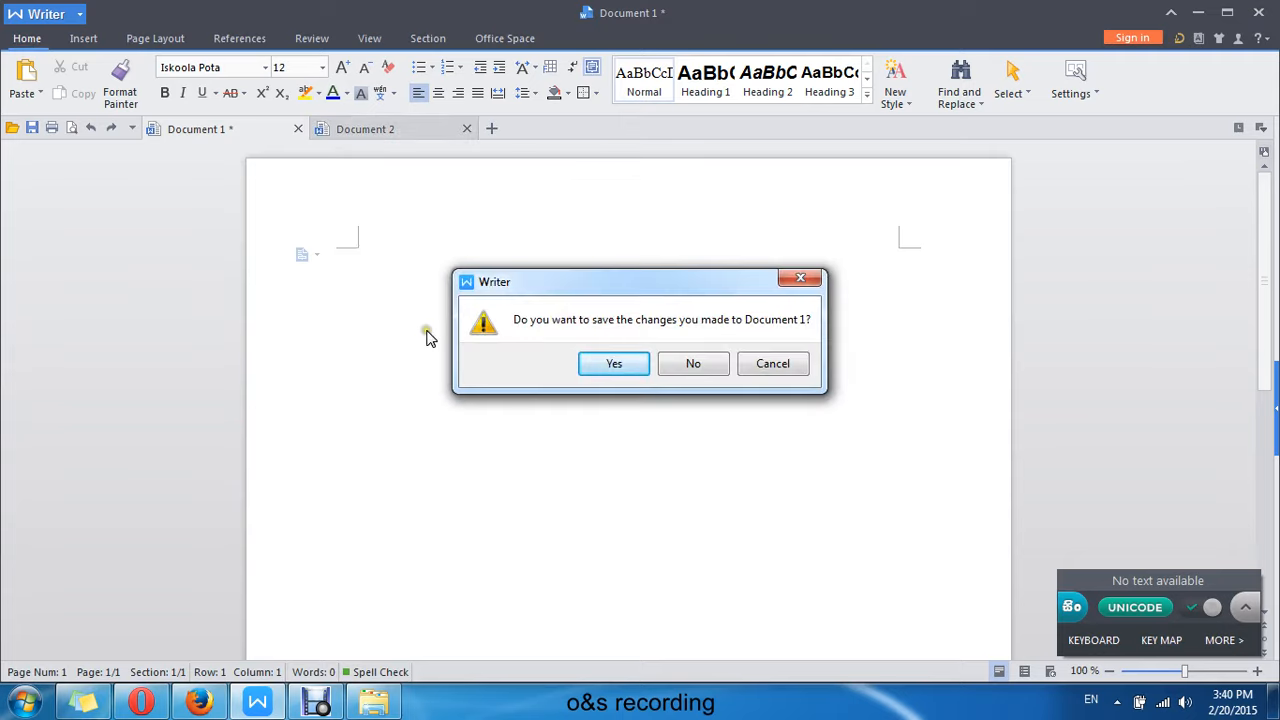
left_click(701, 365)
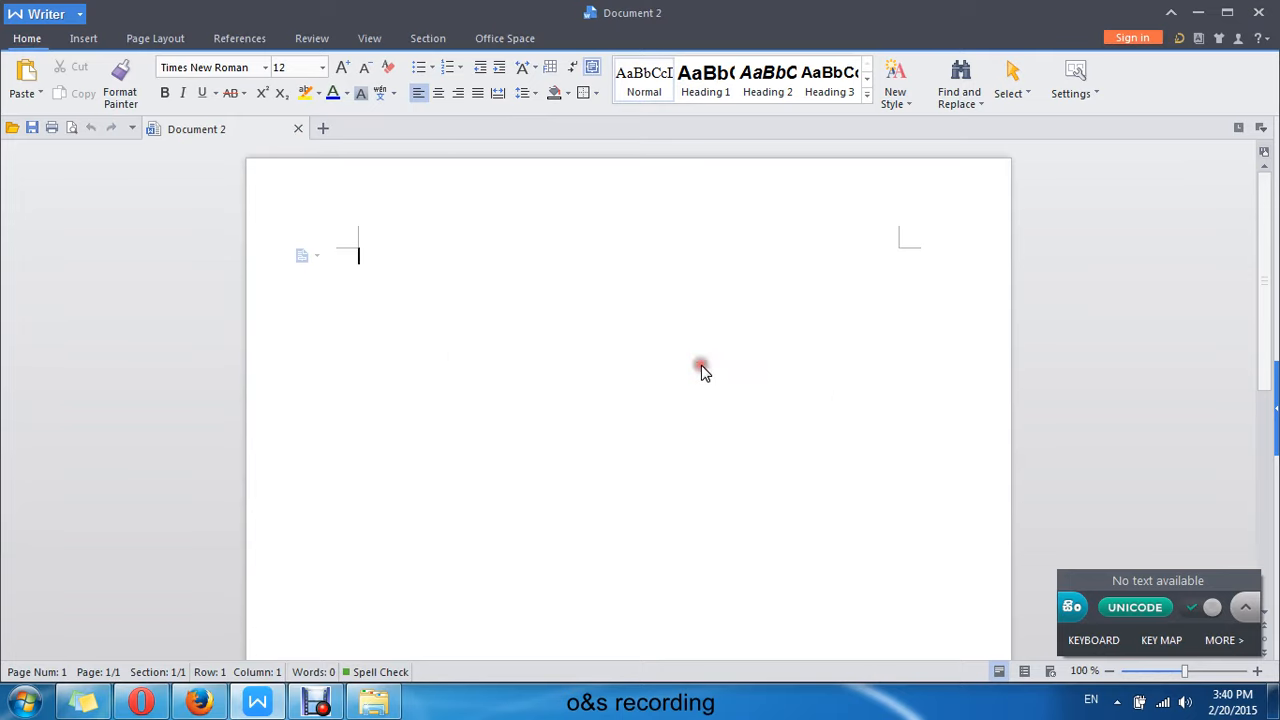
Set the font of the blank document's text to Iskoola Pota
left_click(440, 331)
left_click(452, 293)
left_click(264, 67)
left_click(250, 108)
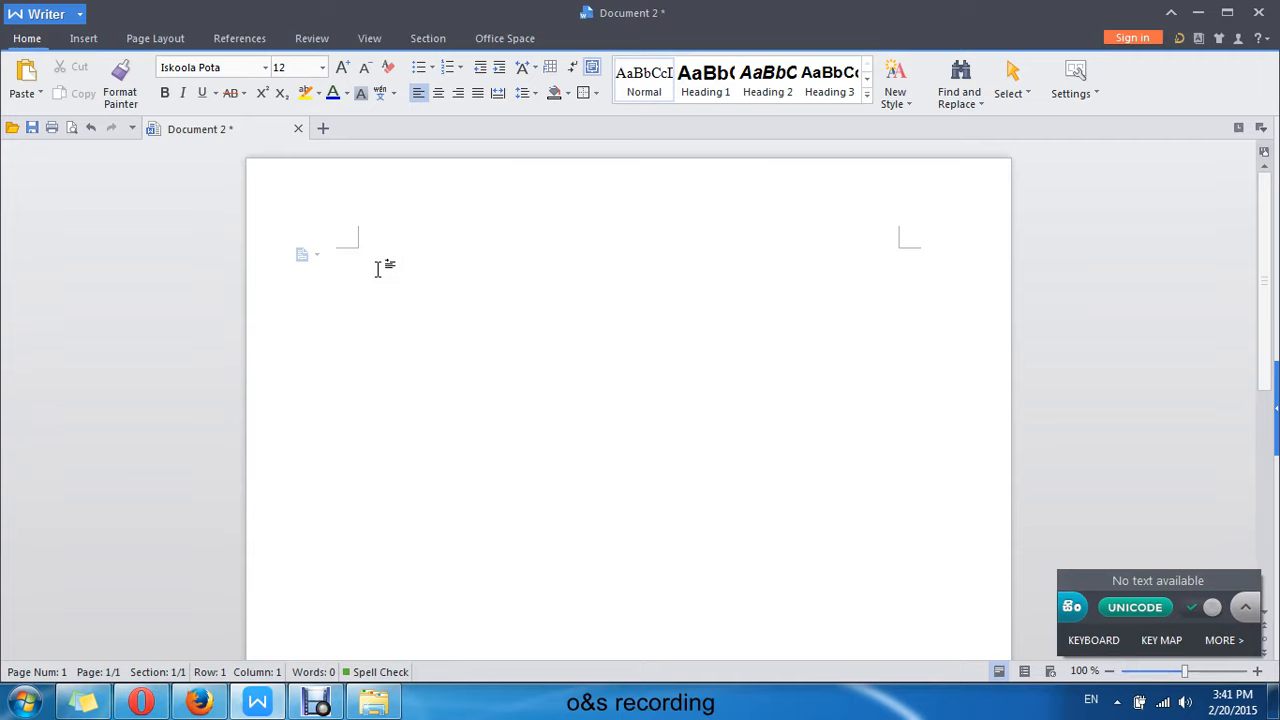
Enter the Sinhala word "දැන්" on the first line using phonetic input "dhae"
type("dha")
key("space")
key("BackSpace")
key("BackSpace")
key("BackSpace")
key("BackSpace")
type("dhe")
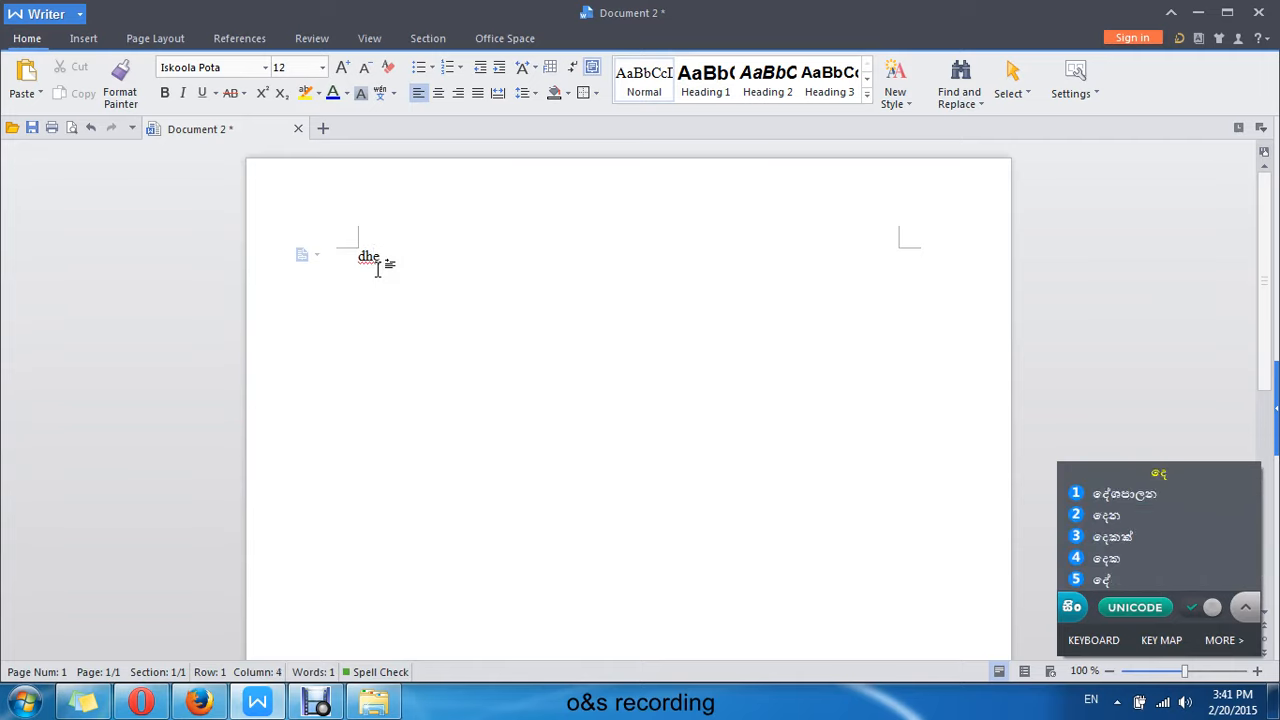
key("BackSpace")
type("a")
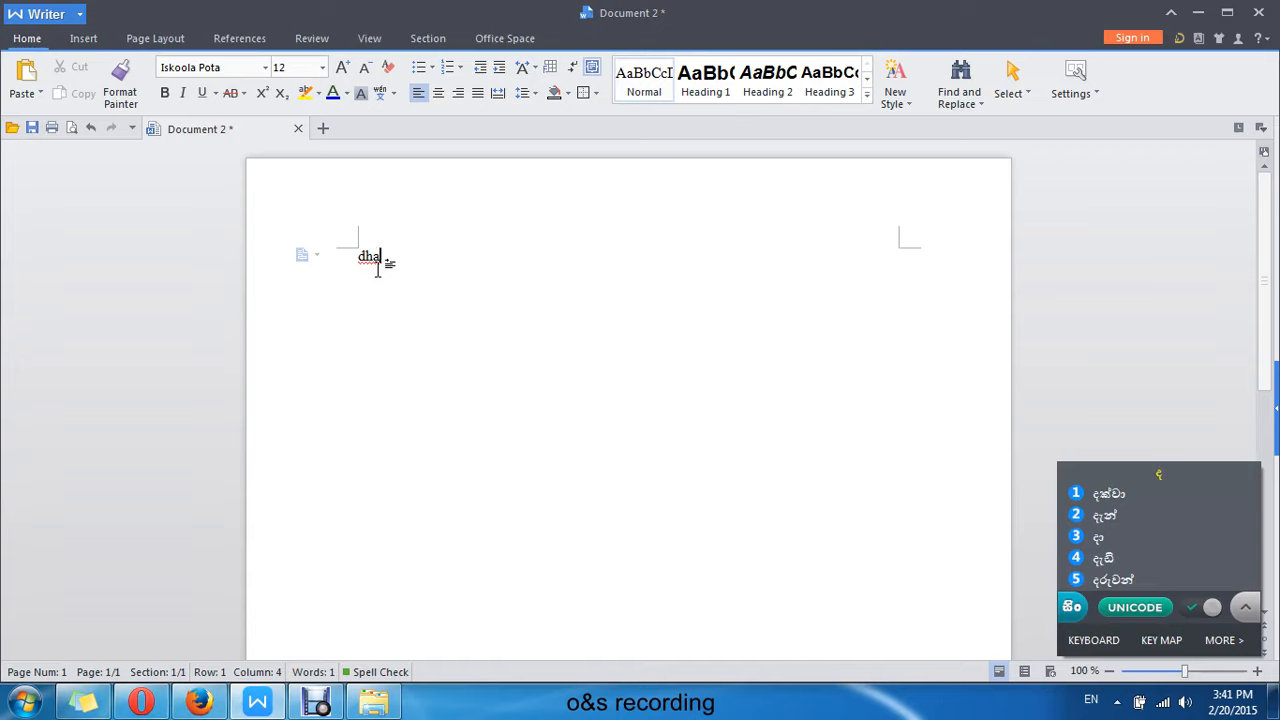
type("e")
key("space")
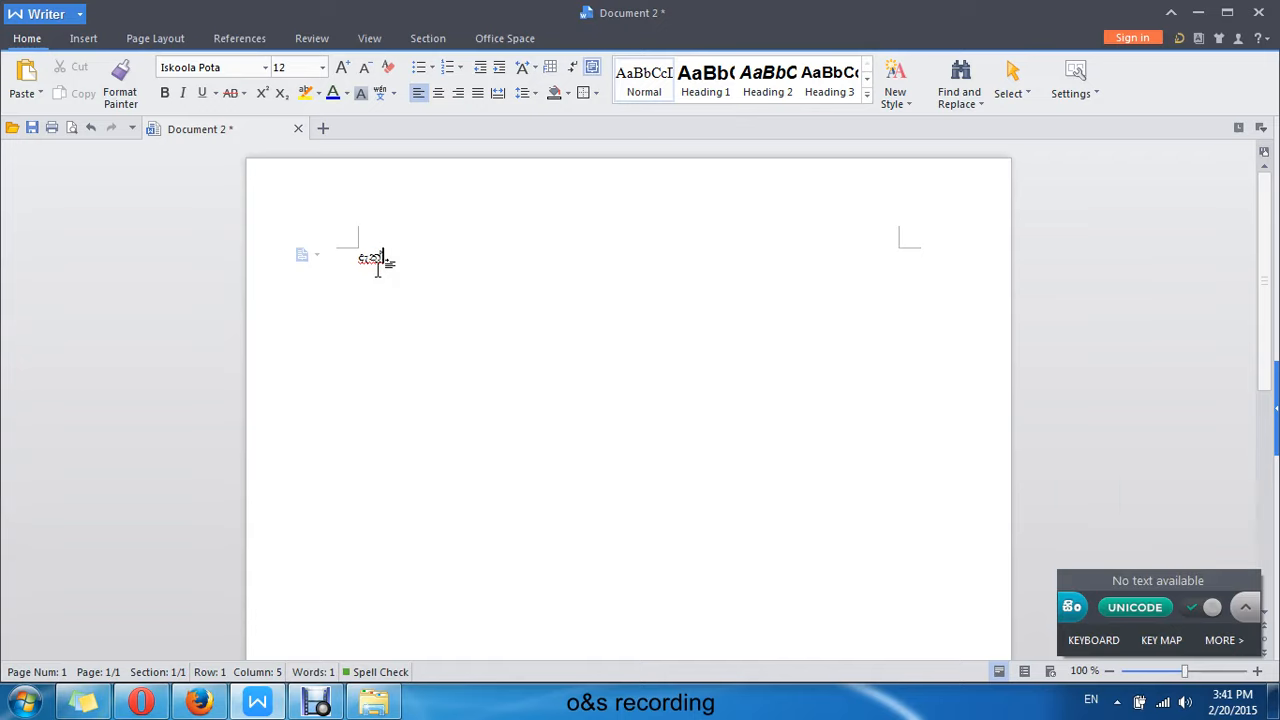
Enlarge the Sinhala word on the first line to font size 24
double_click(378, 262)
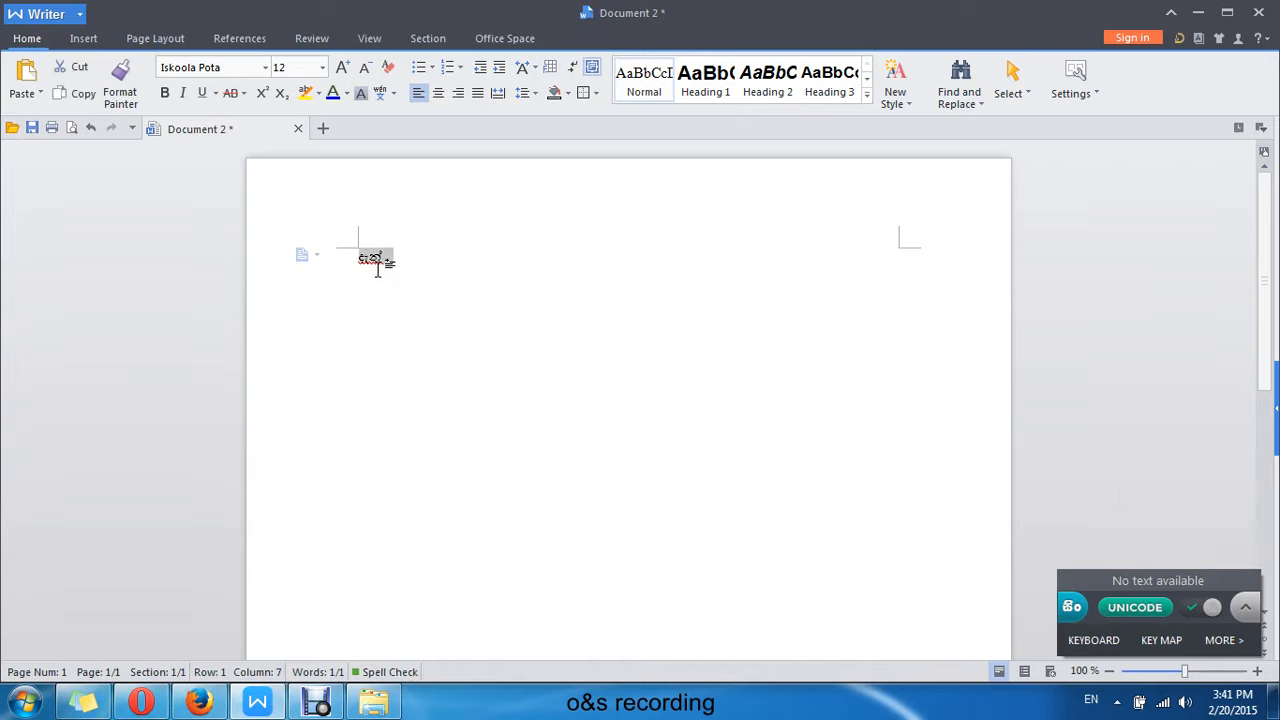
key("ctrl+bracketright")
key("ctrl+bracketright")
key("ctrl+bracketright")
key("ctrl+bracketright")
key("ctrl+bracketright")
key("ctrl+bracketright")
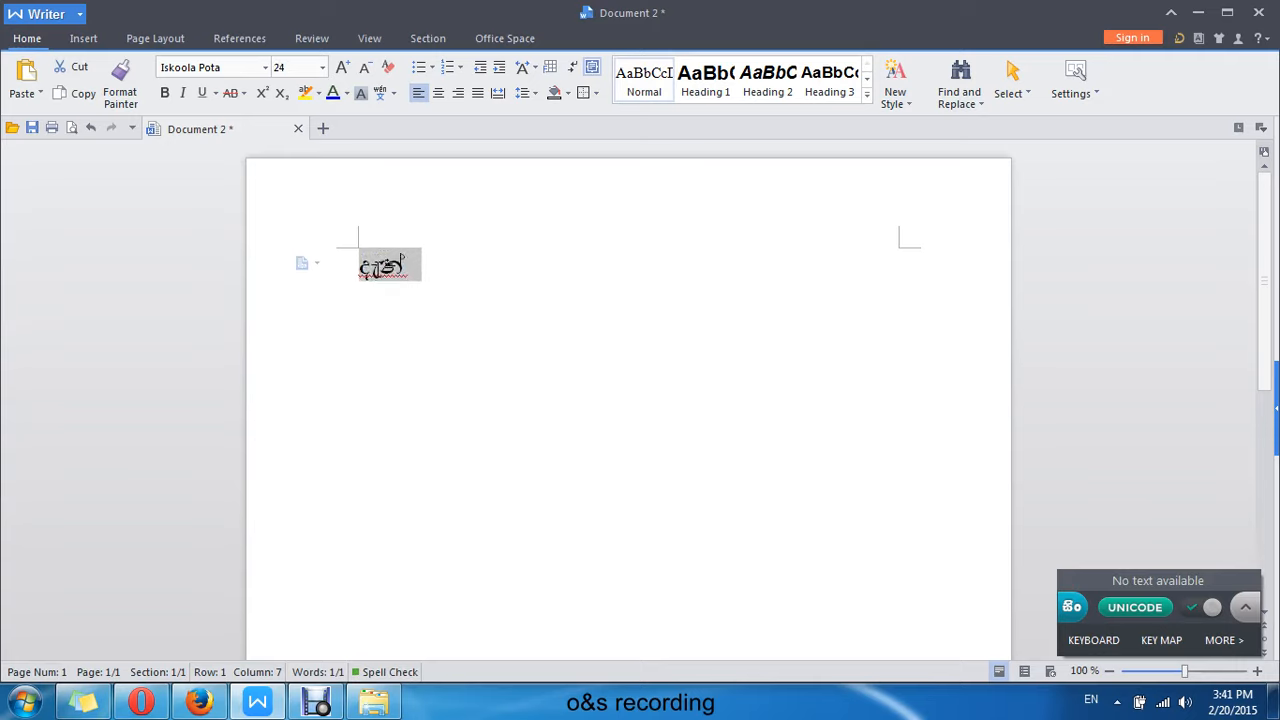
key("ctrl+b")
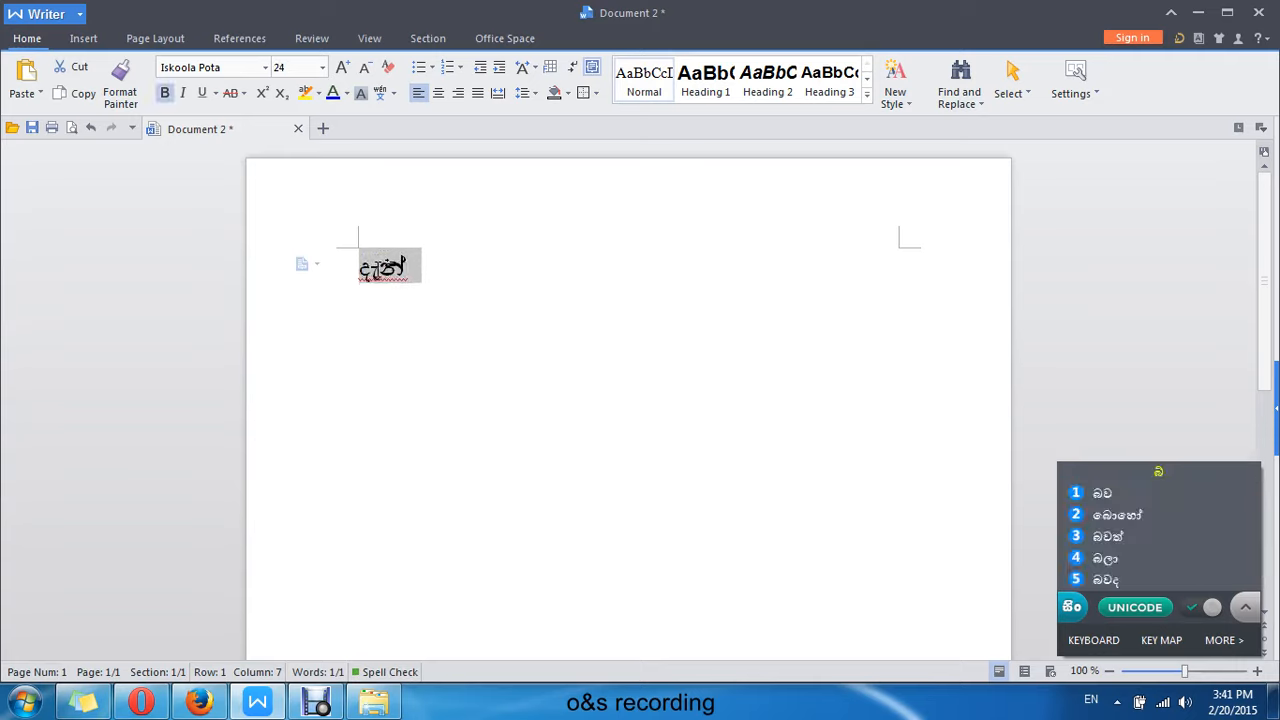
key("space")
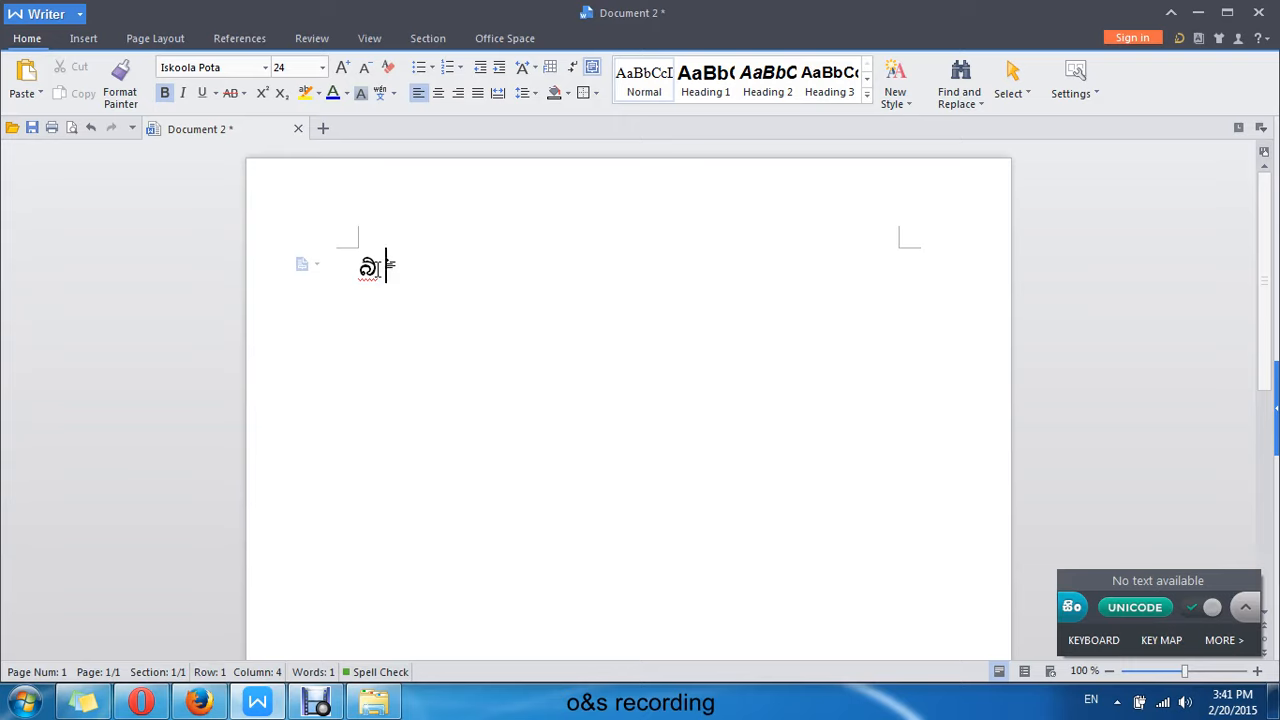
key("BackSpace")
key("BackSpace")
key("BackSpace")
key("ctrl+z")
key("ctrl+z")
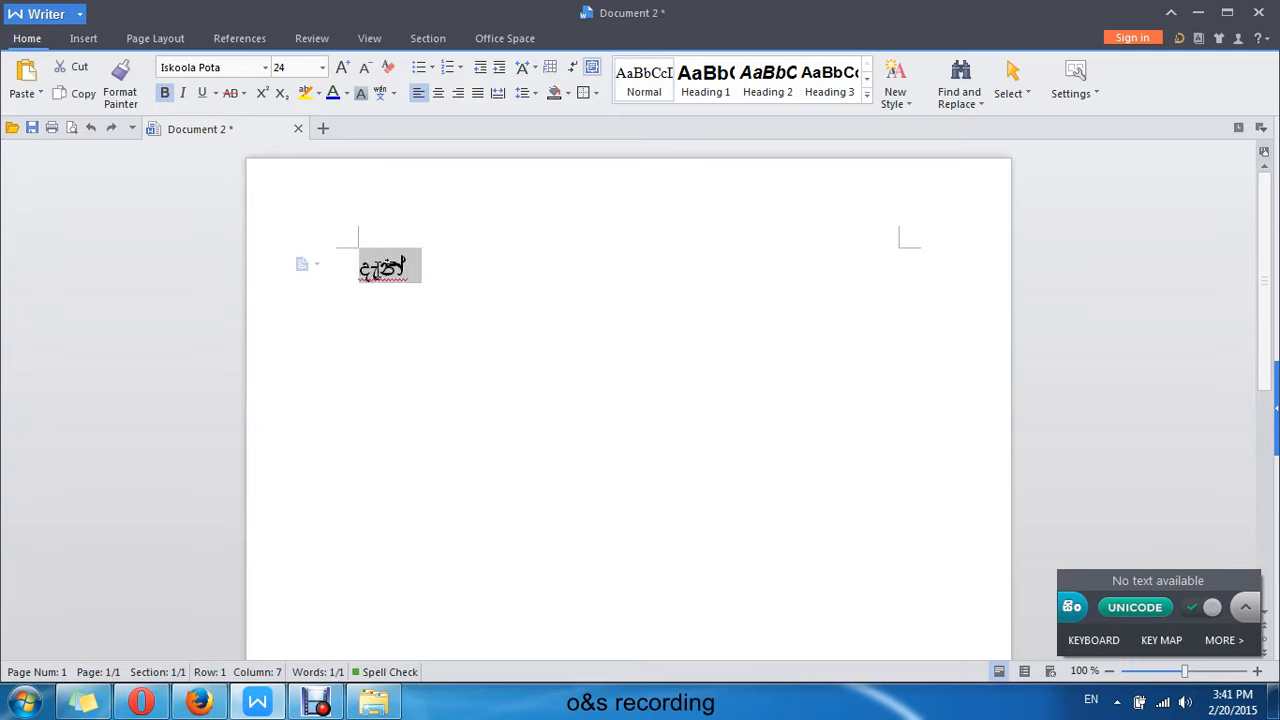
key("ctrl+b")
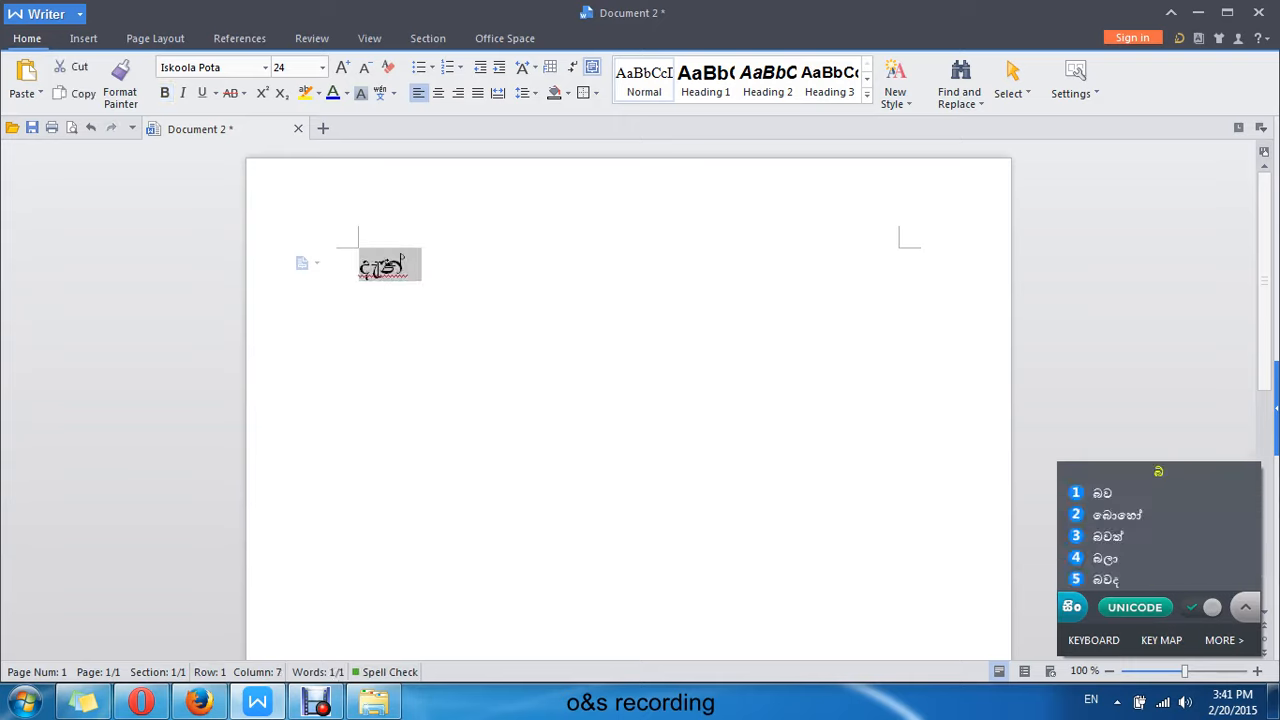
Continue the line after the first word with the Sinhala words "මේ විදියට"
key("Right")
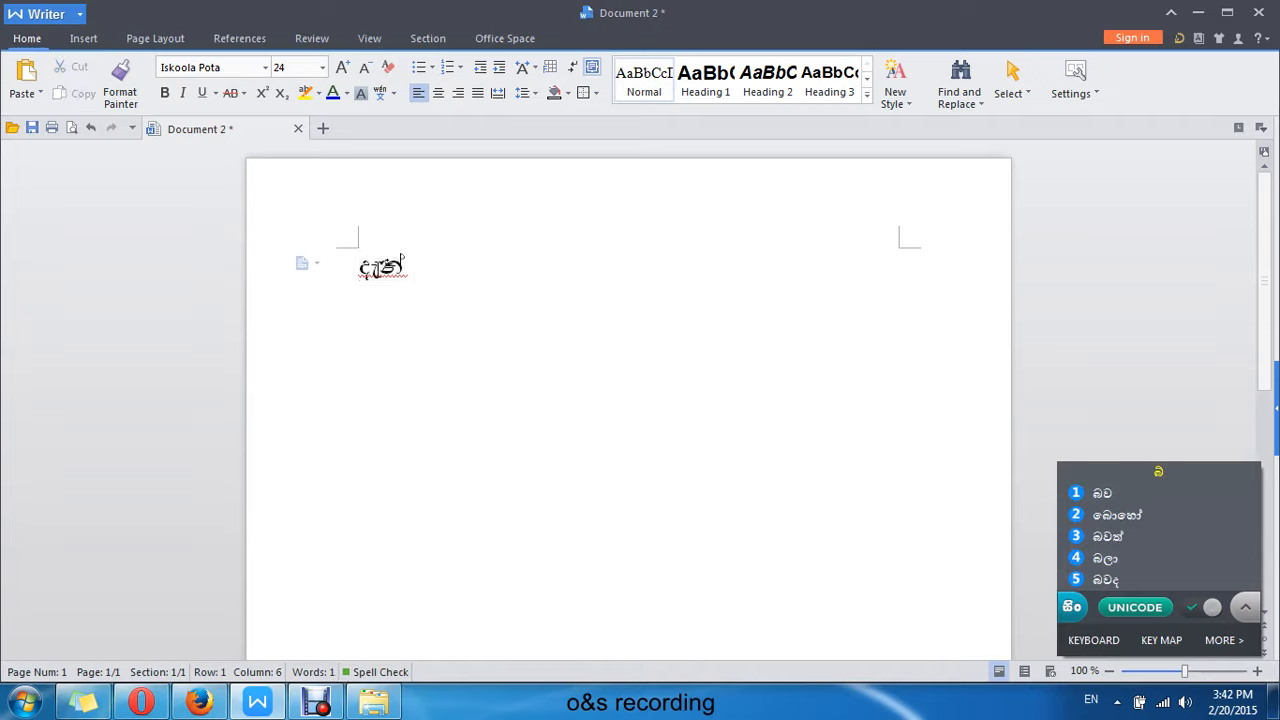
type("mee")
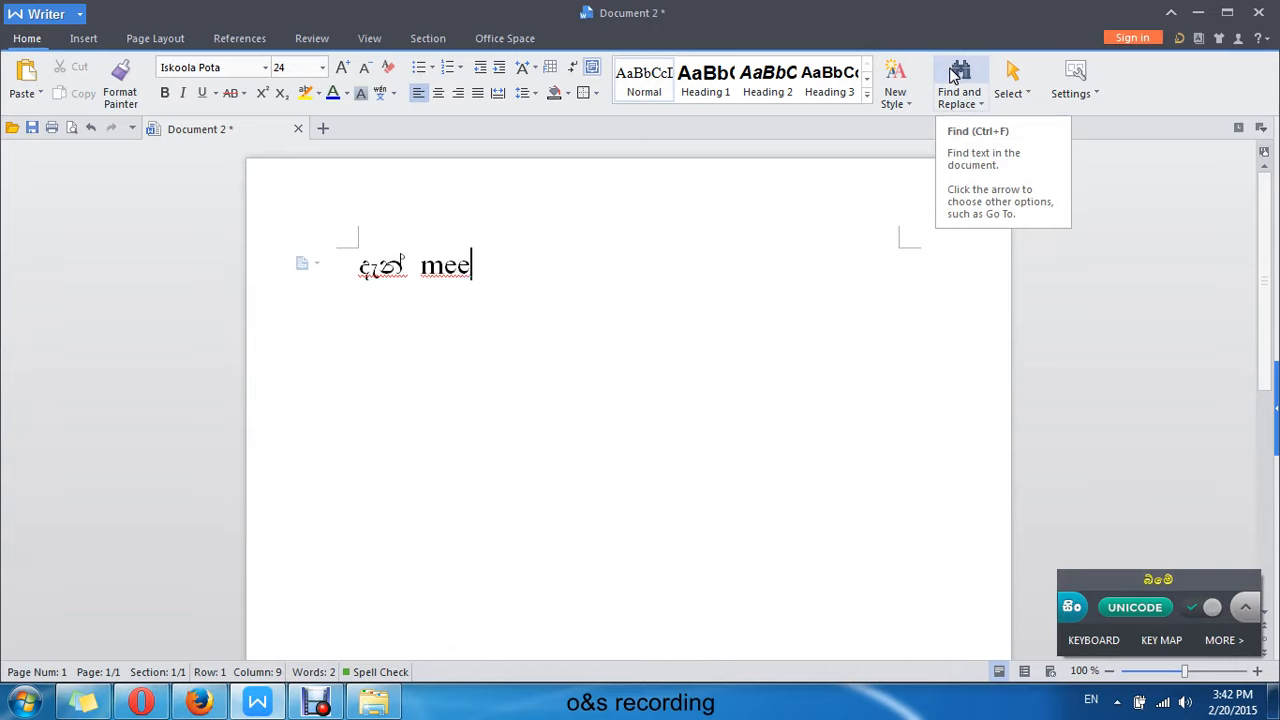
key("BackSpace")
key("BackSpace")
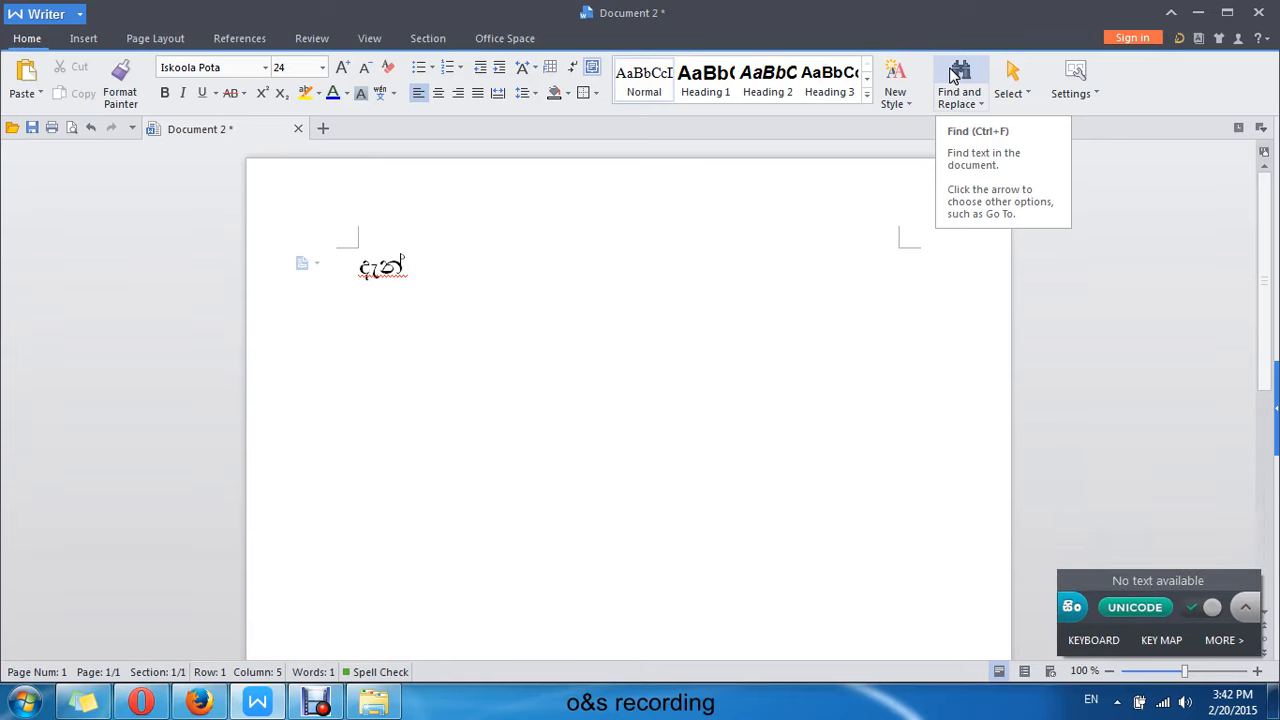
type("m")
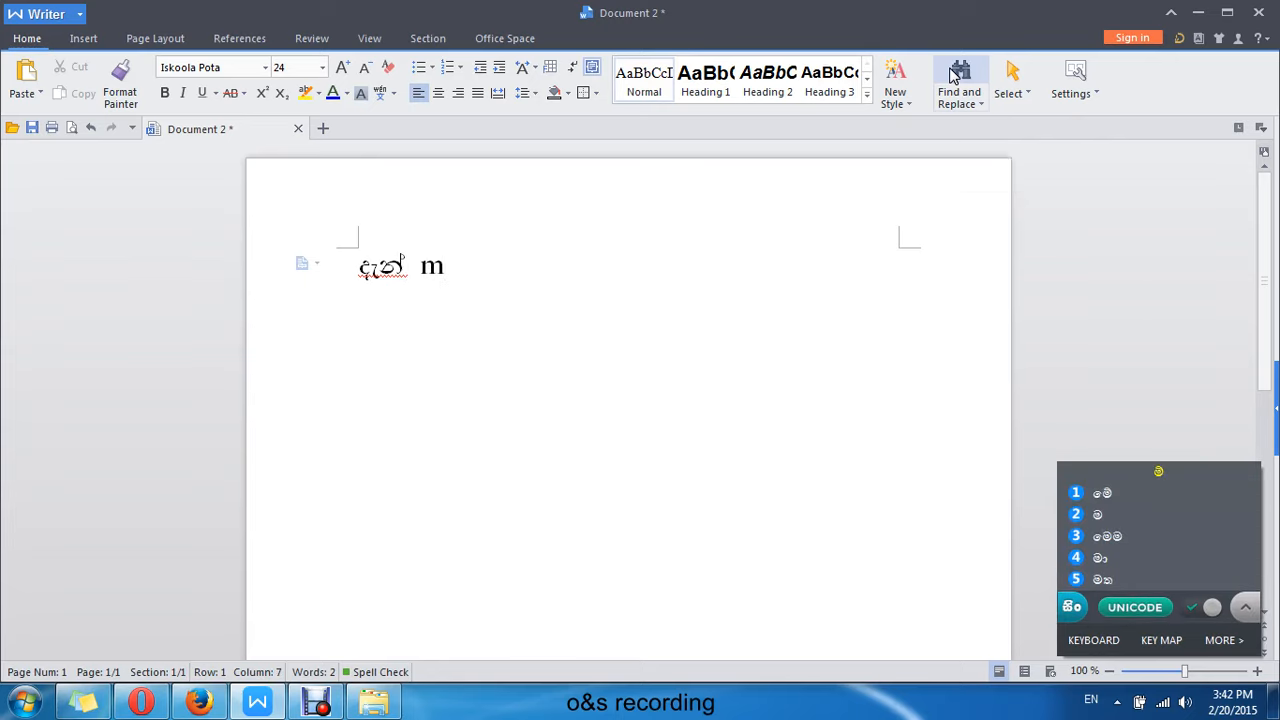
key("space")
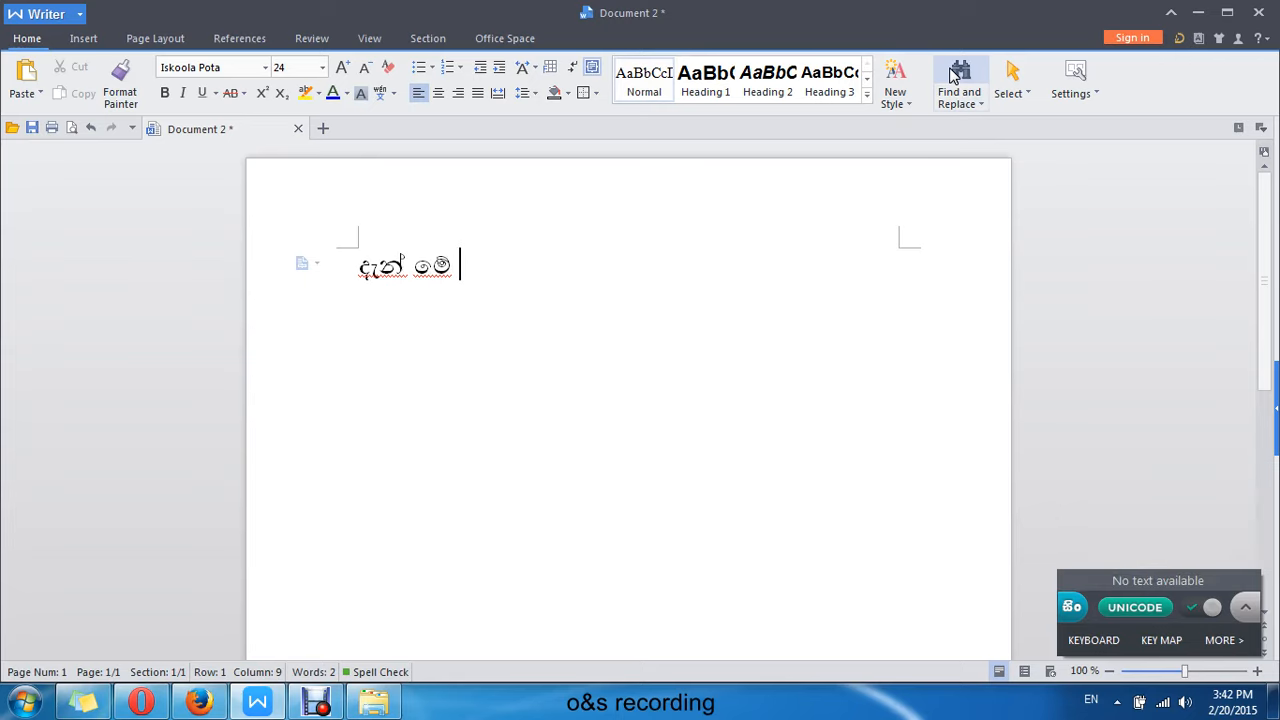
type("wi")
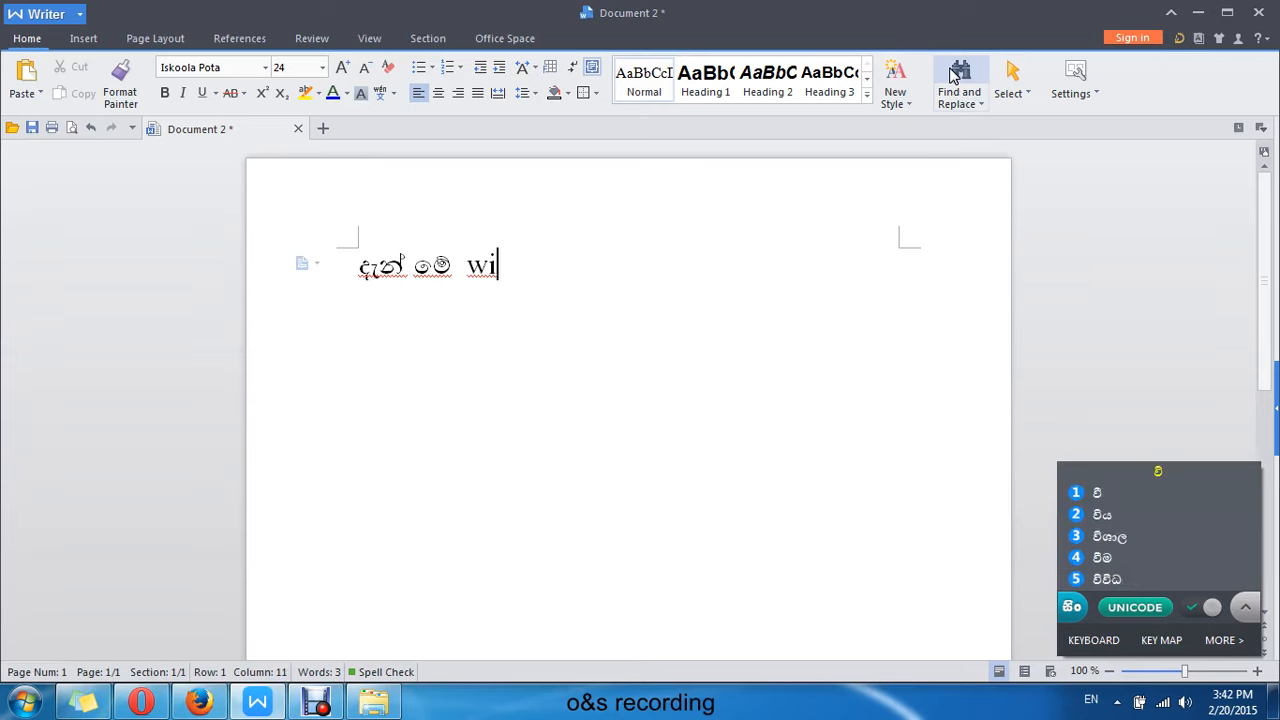
type("dhi")
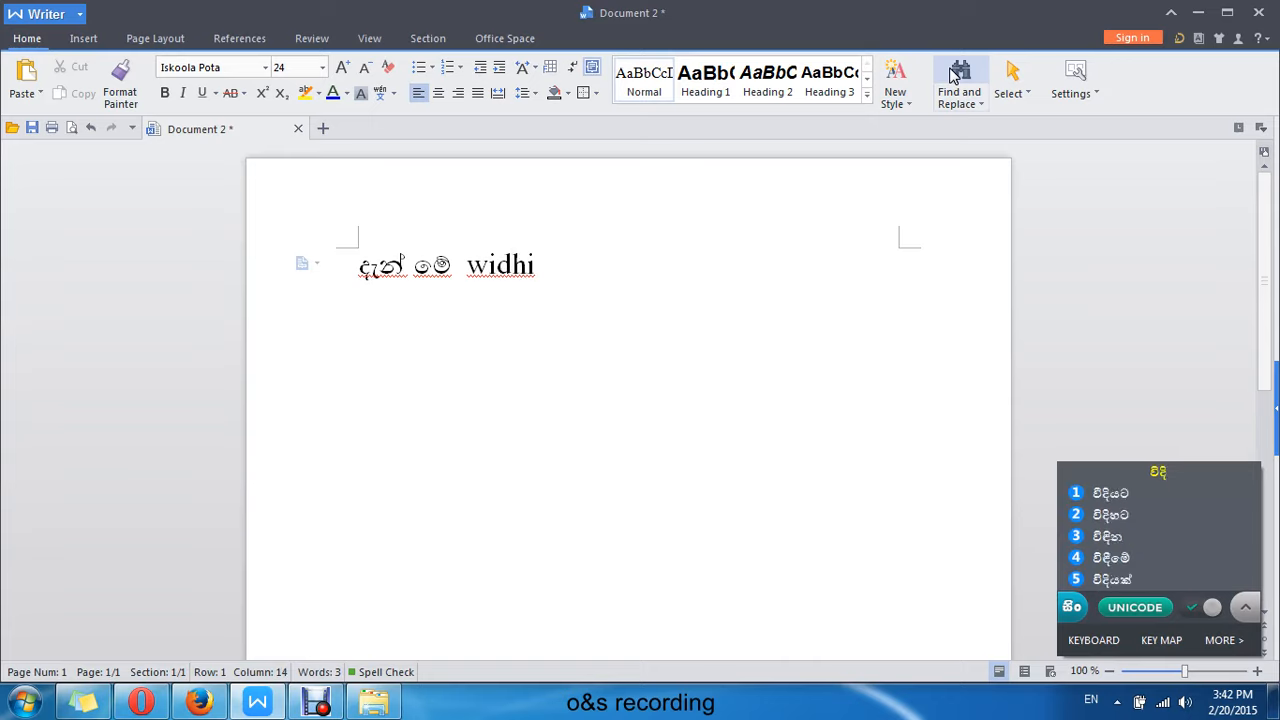
type("1")
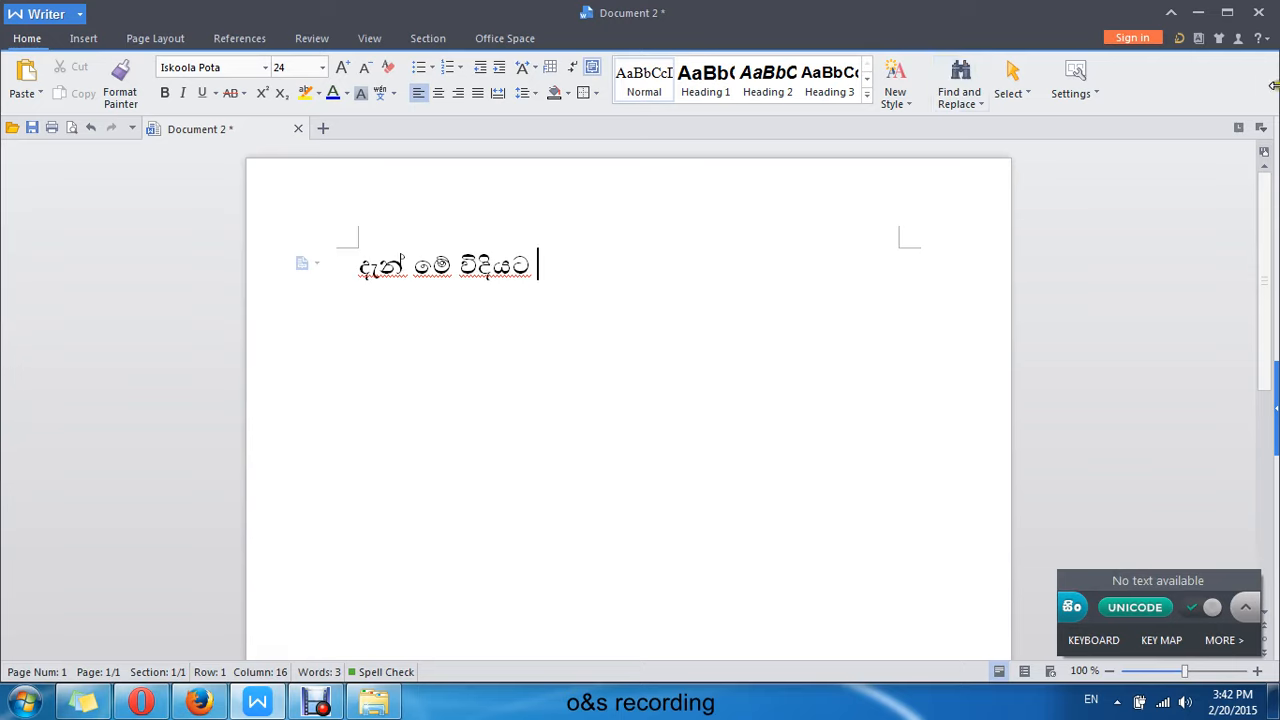
Switch the phonetic input tool to English and add the word "type" at the end of the line
left_click(1071, 606)
left_click(734, 284)
type("type")
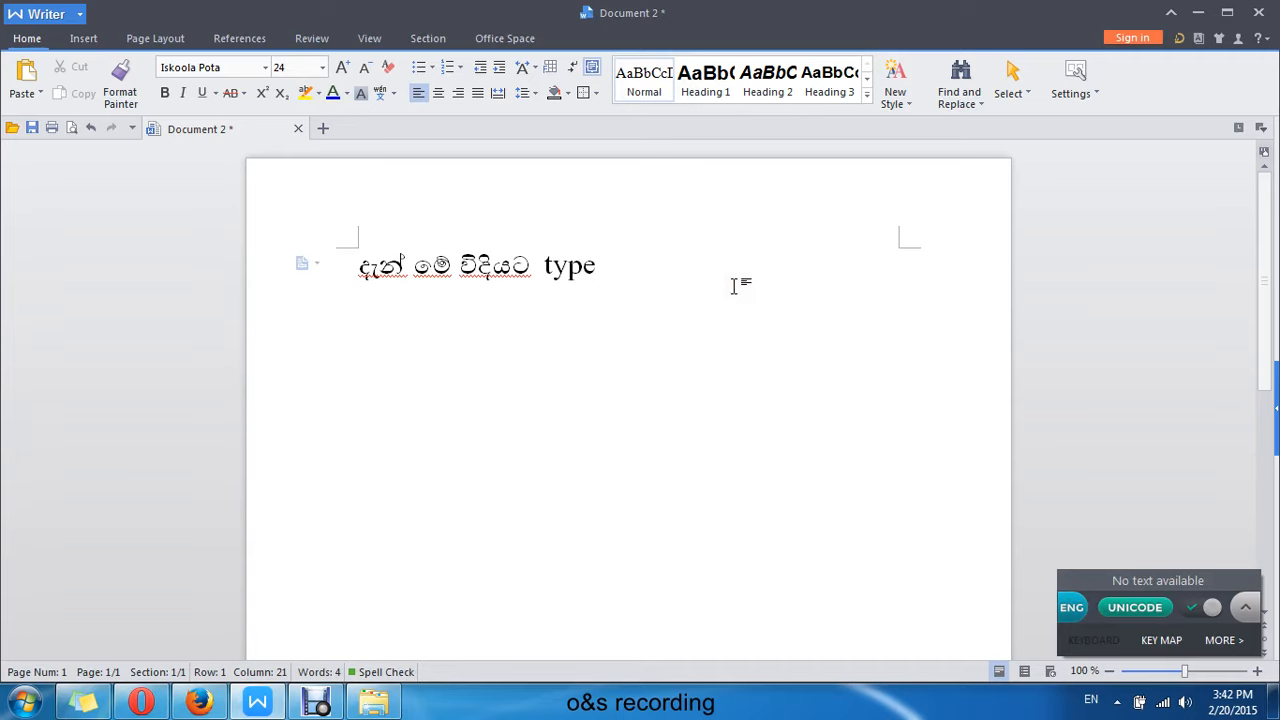
Switch the input tool back to Sinhala and add the word "කරන්න" after "type"
scroll(737, 286, "down", 1)
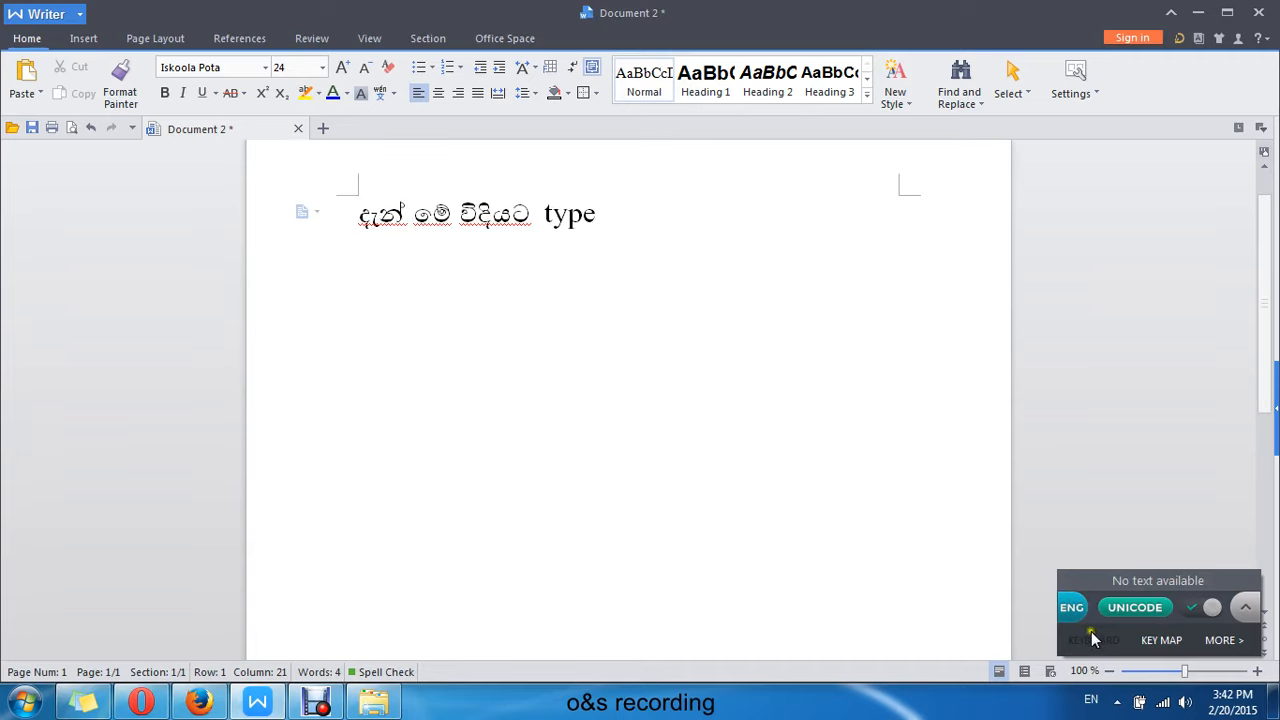
left_click(1072, 607)
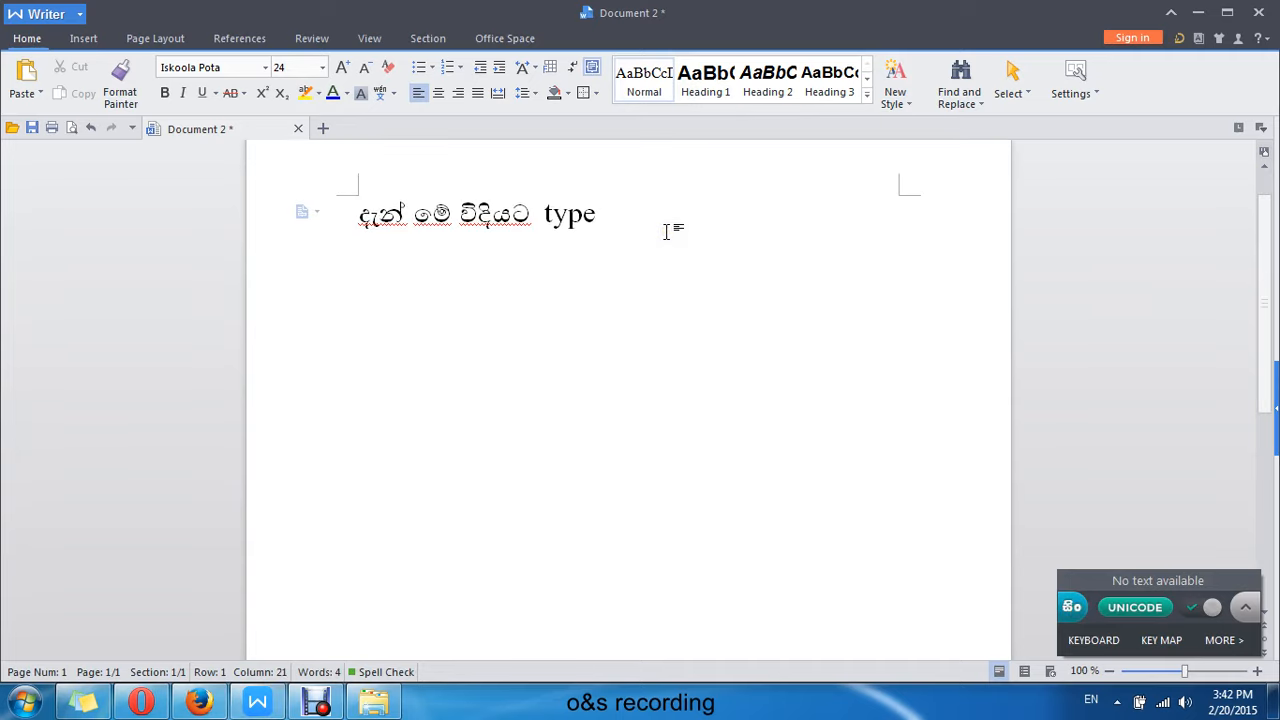
left_click(667, 231)
scroll(667, 231, "up", 1)
type("k")
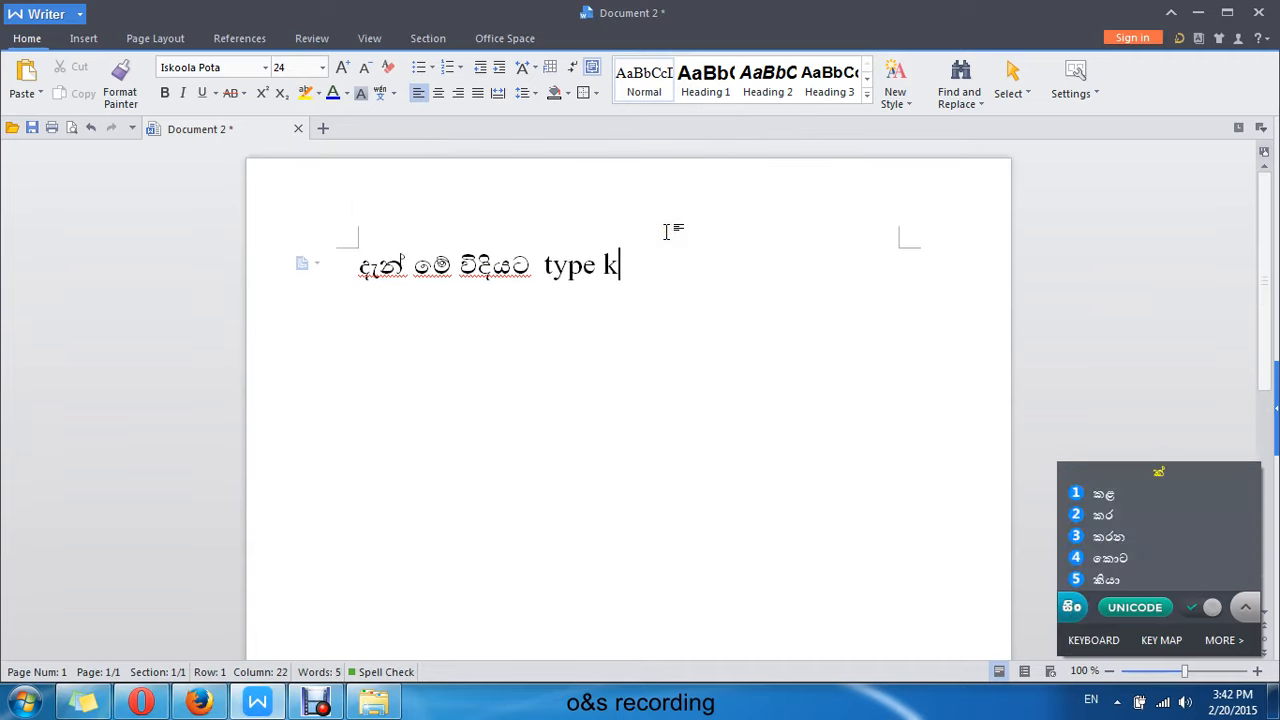
type("arann")
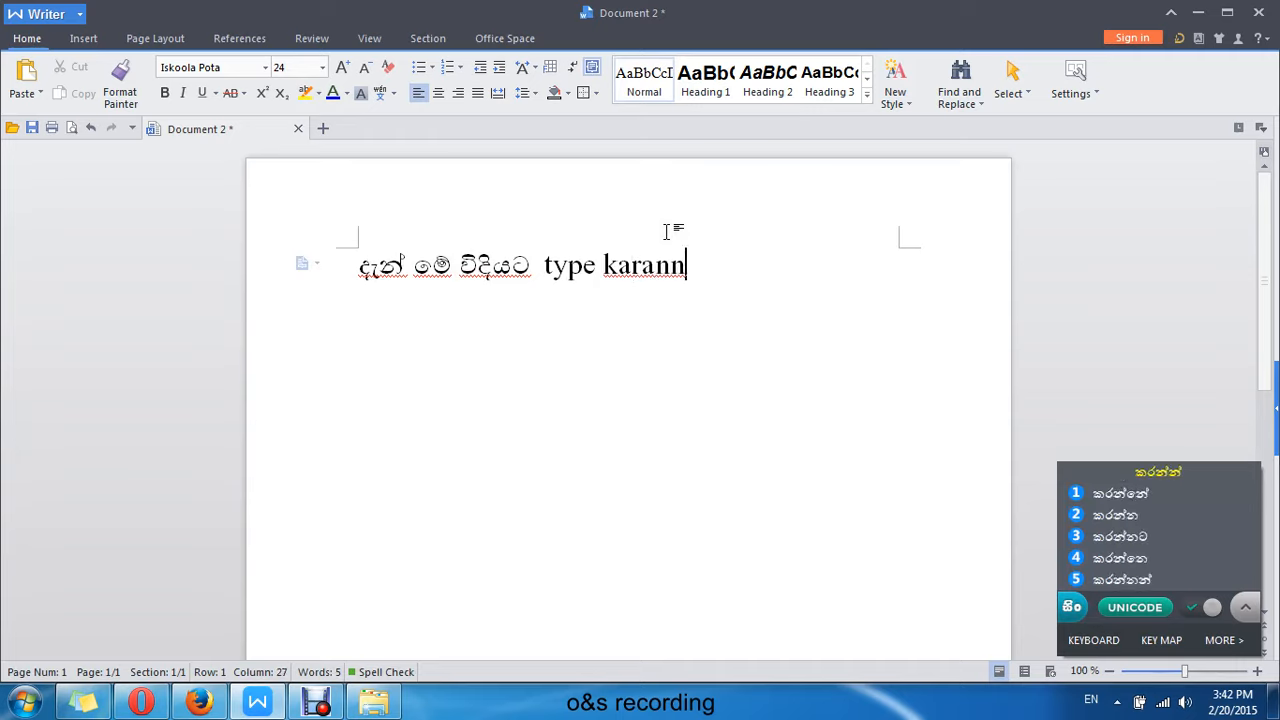
key("space")
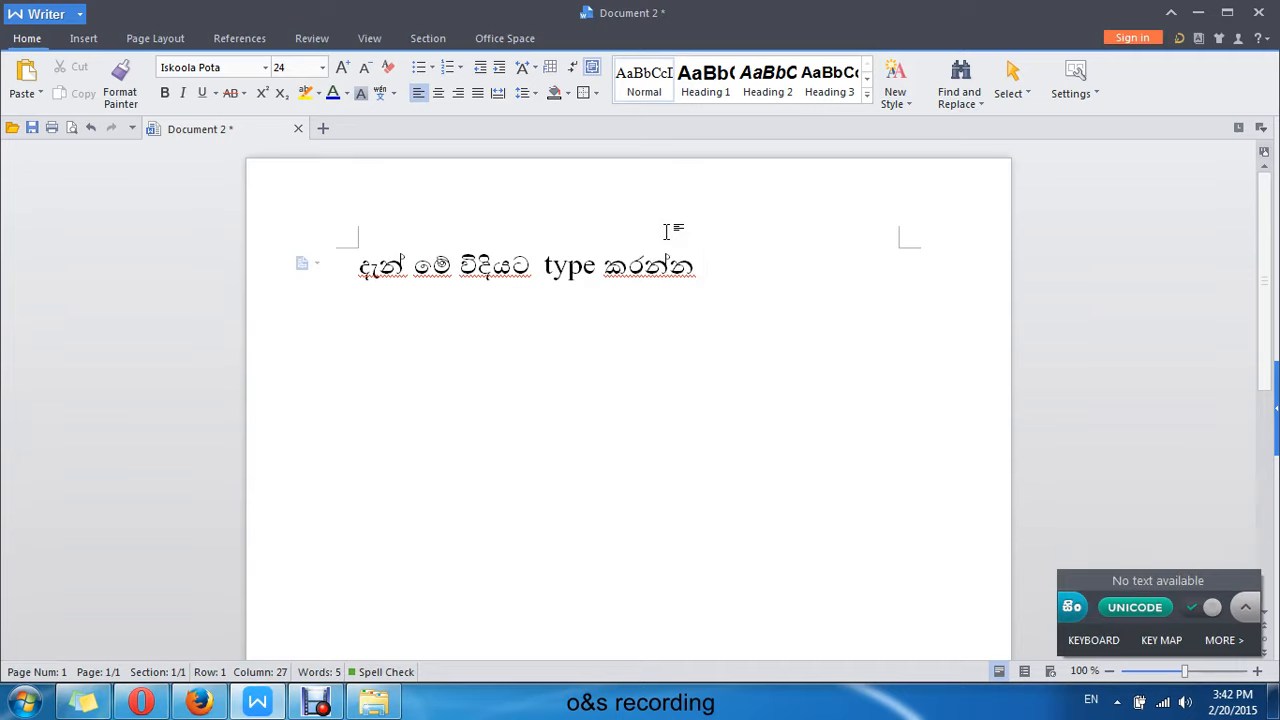
Finish the sentence with the Sinhala word "පුලුවන්" and a full stop
type("pulu")
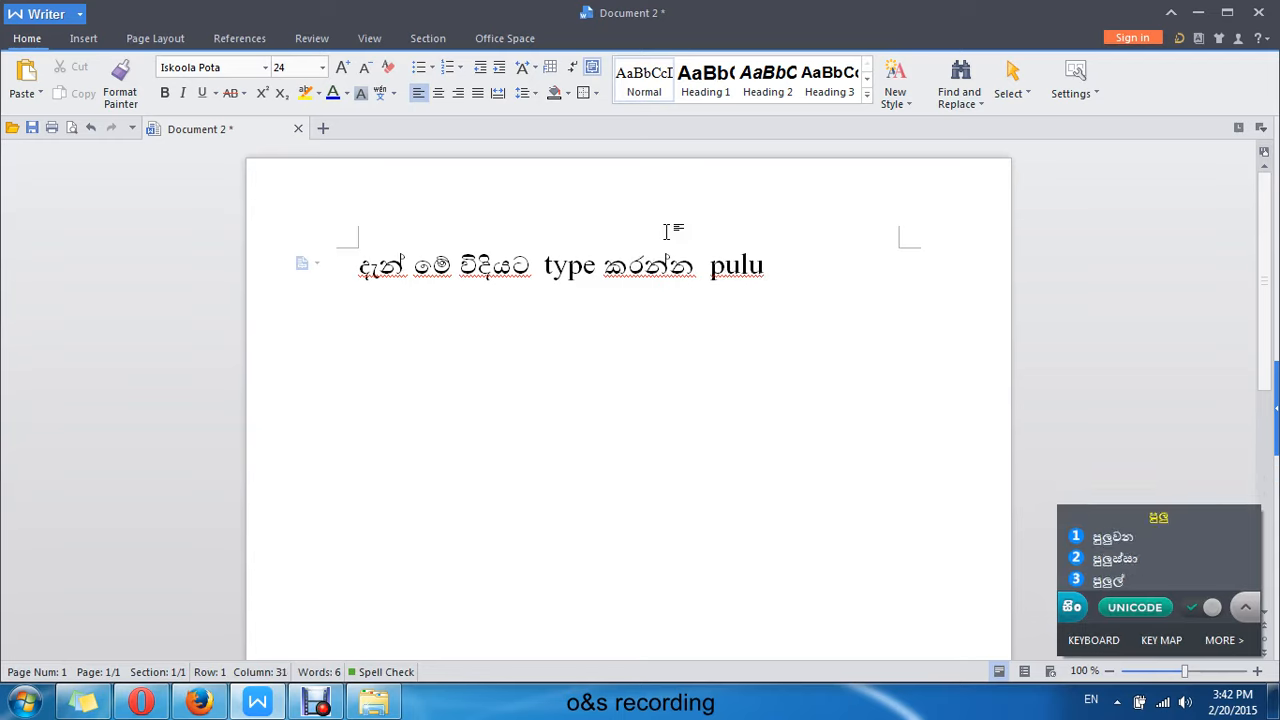
type("wa")
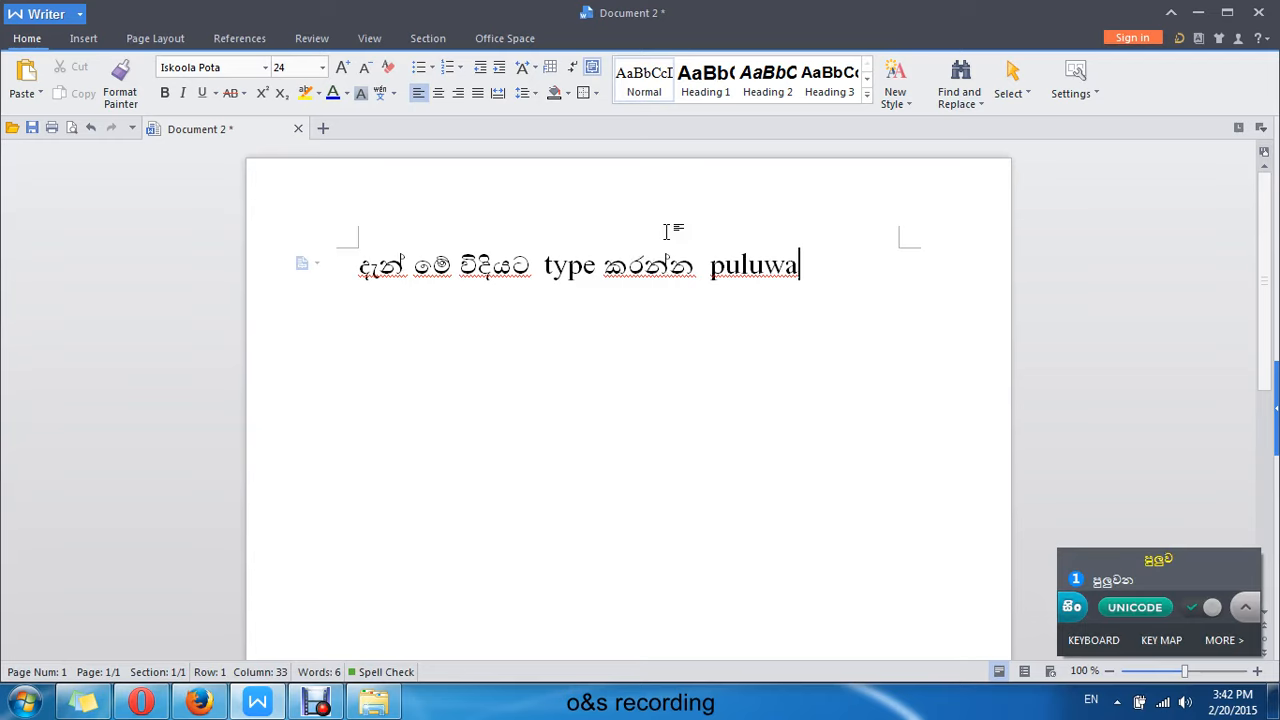
type("n")
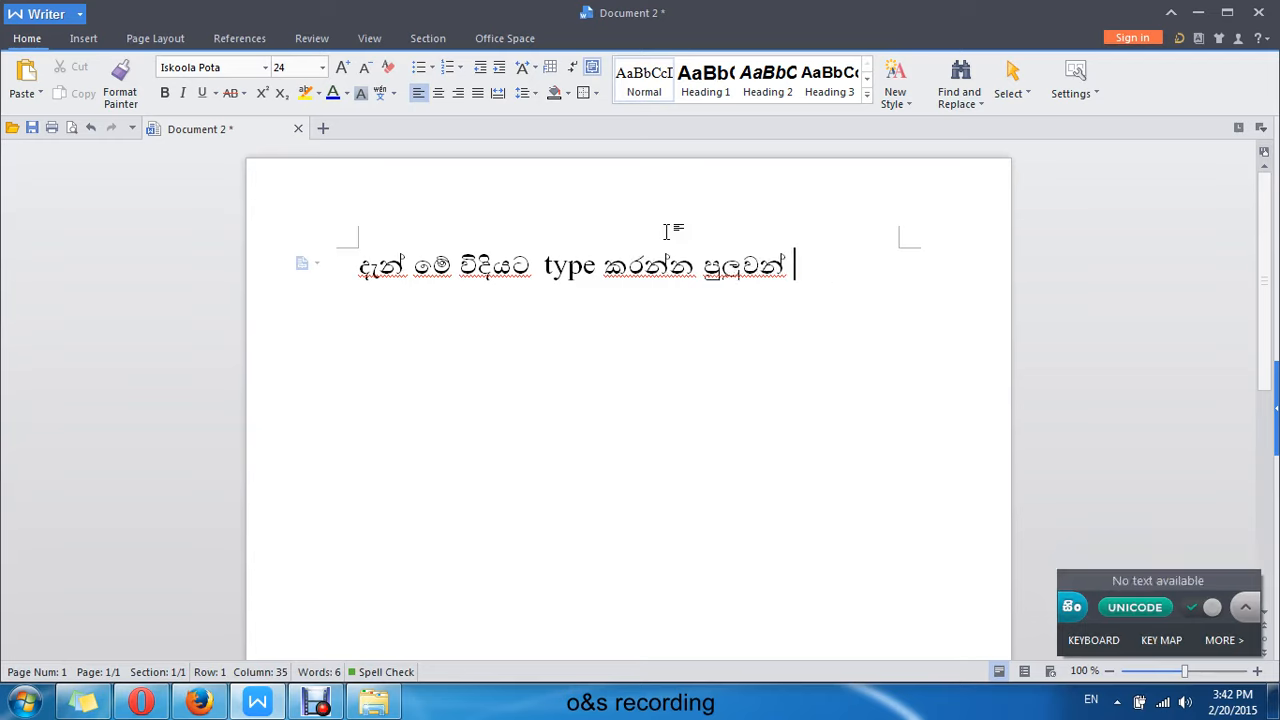
type(" .")
Show the input tool's Key Map and write "KEY MAP click" in English on a new line
left_click(1172, 642)
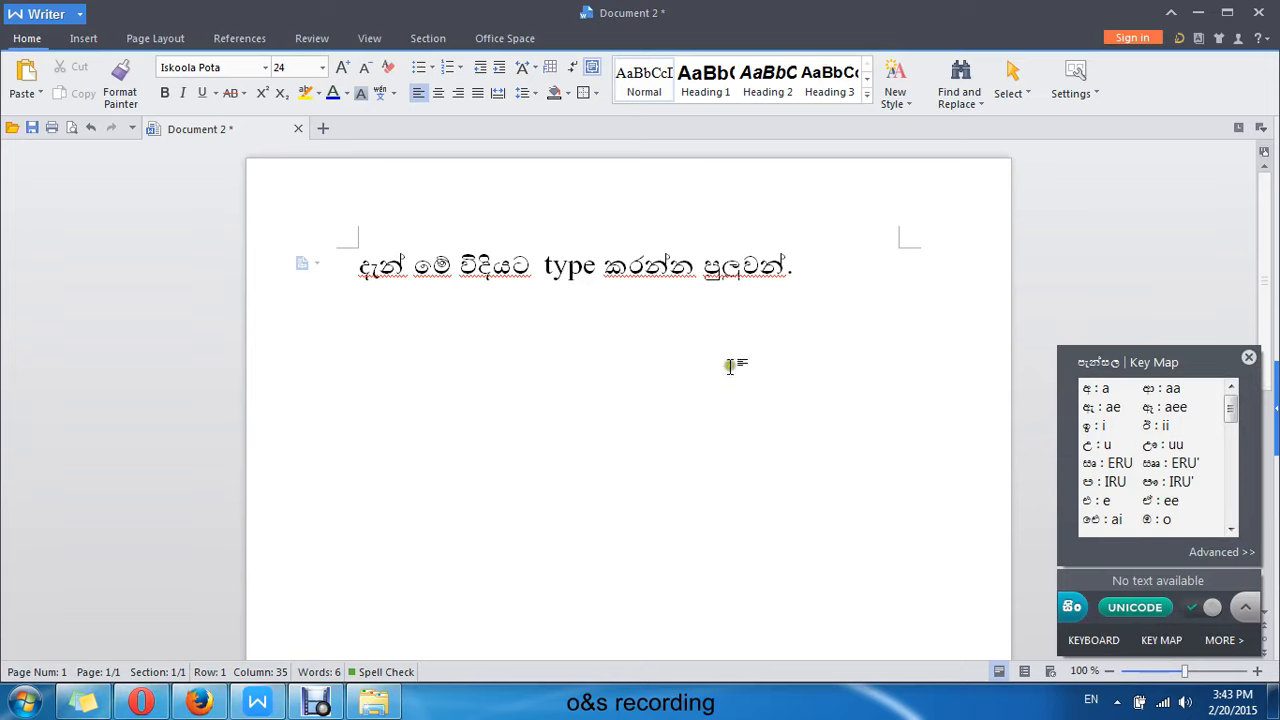
key("Return")
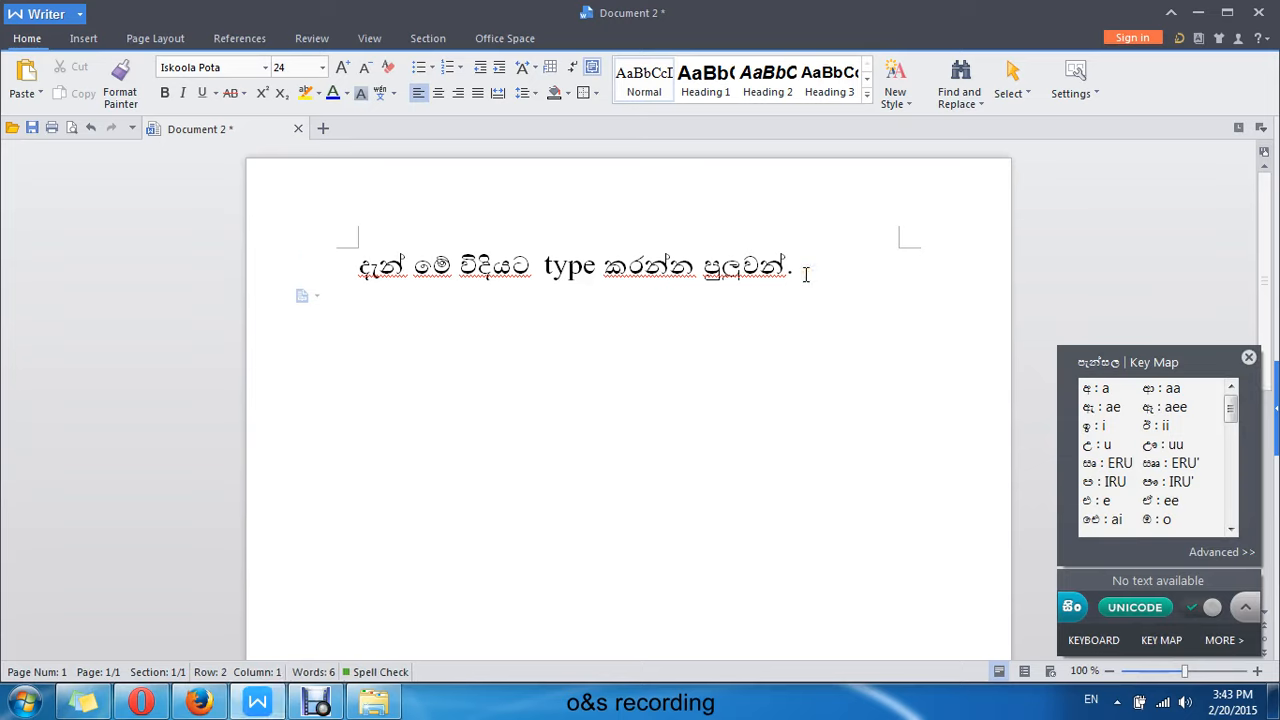
left_click(1071, 607)
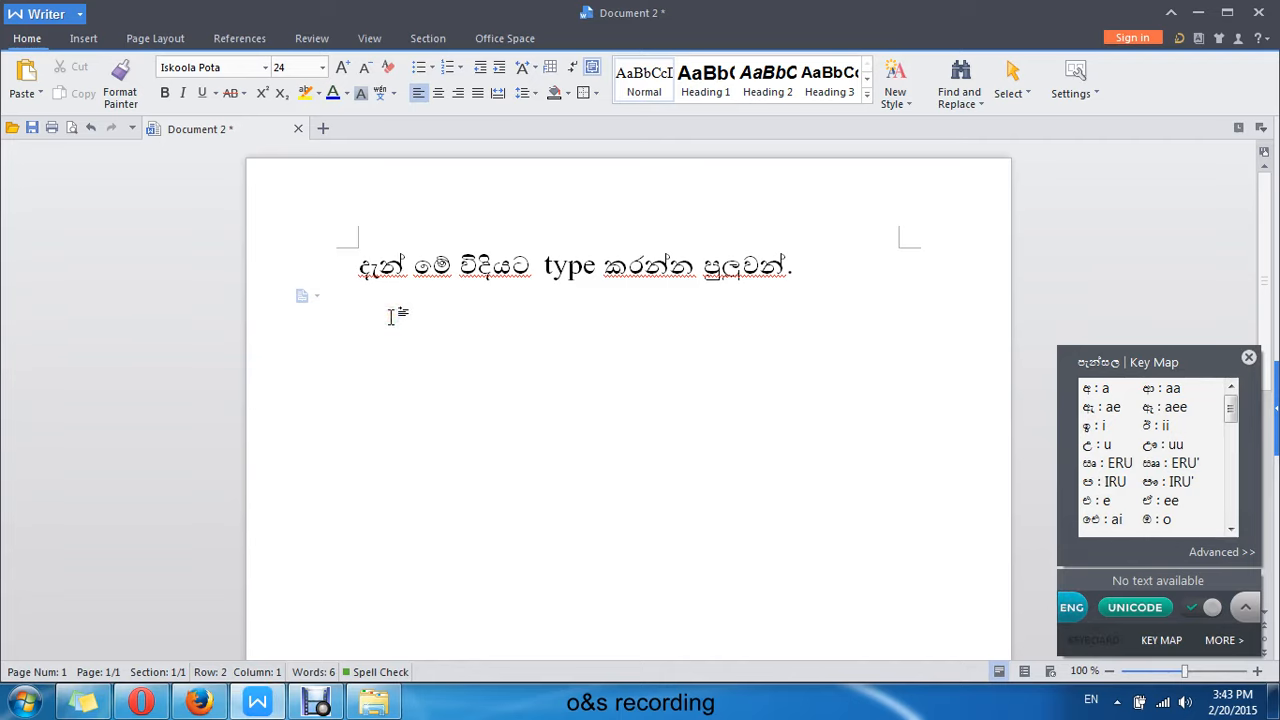
type("KEY MAP click")
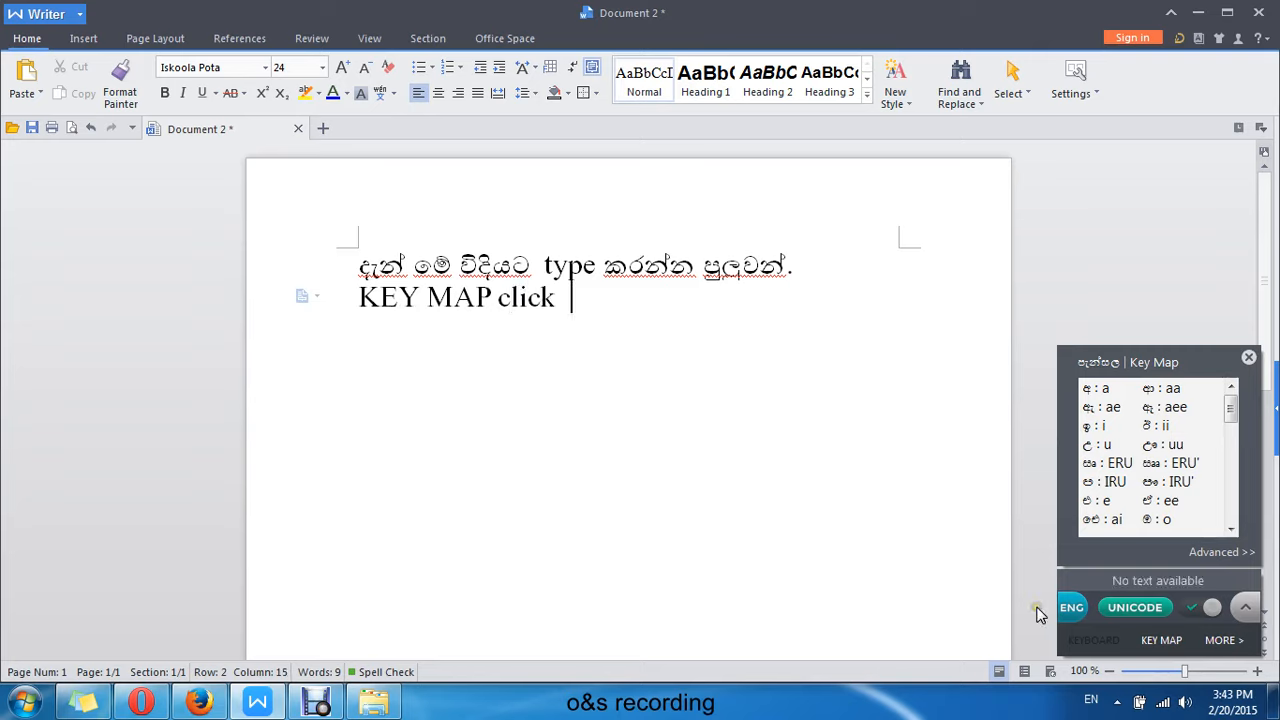
Switch the input tool to Sinhala and add the suggested word "කිරීමෙන්" after "KEY MAP click"
left_click(1070, 609)
left_click(584, 305)
type("k")
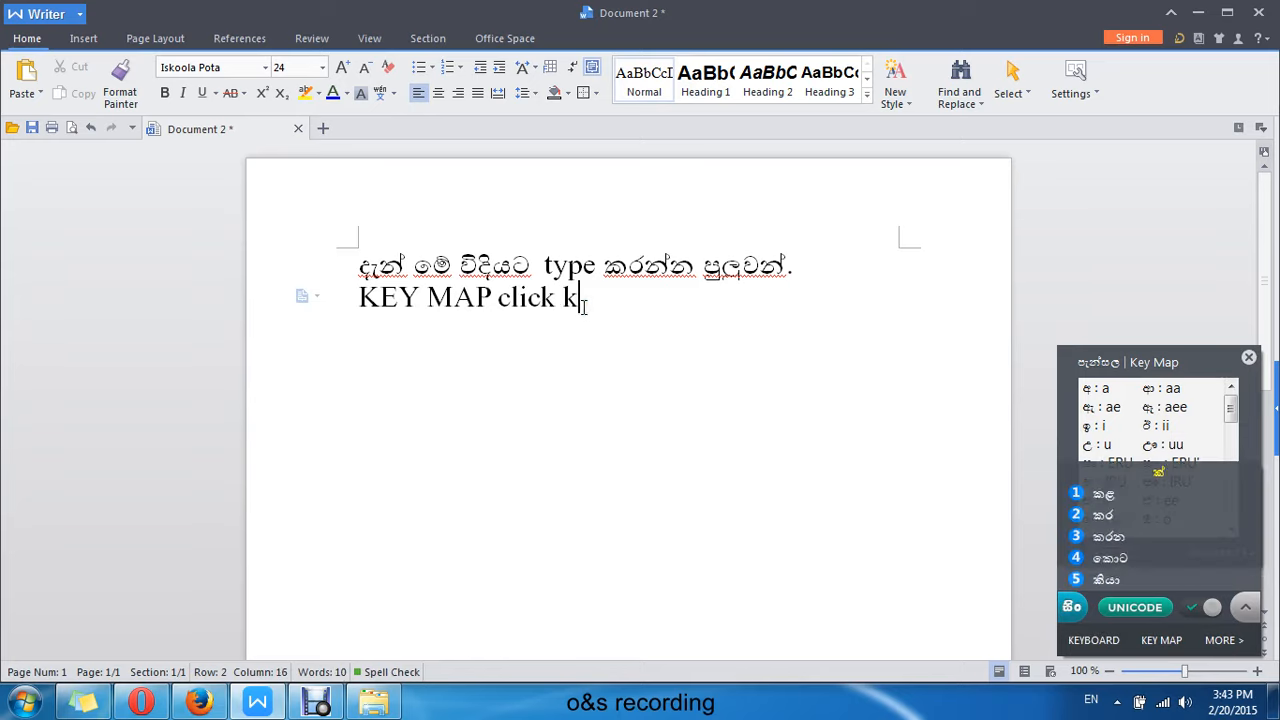
type("ir")
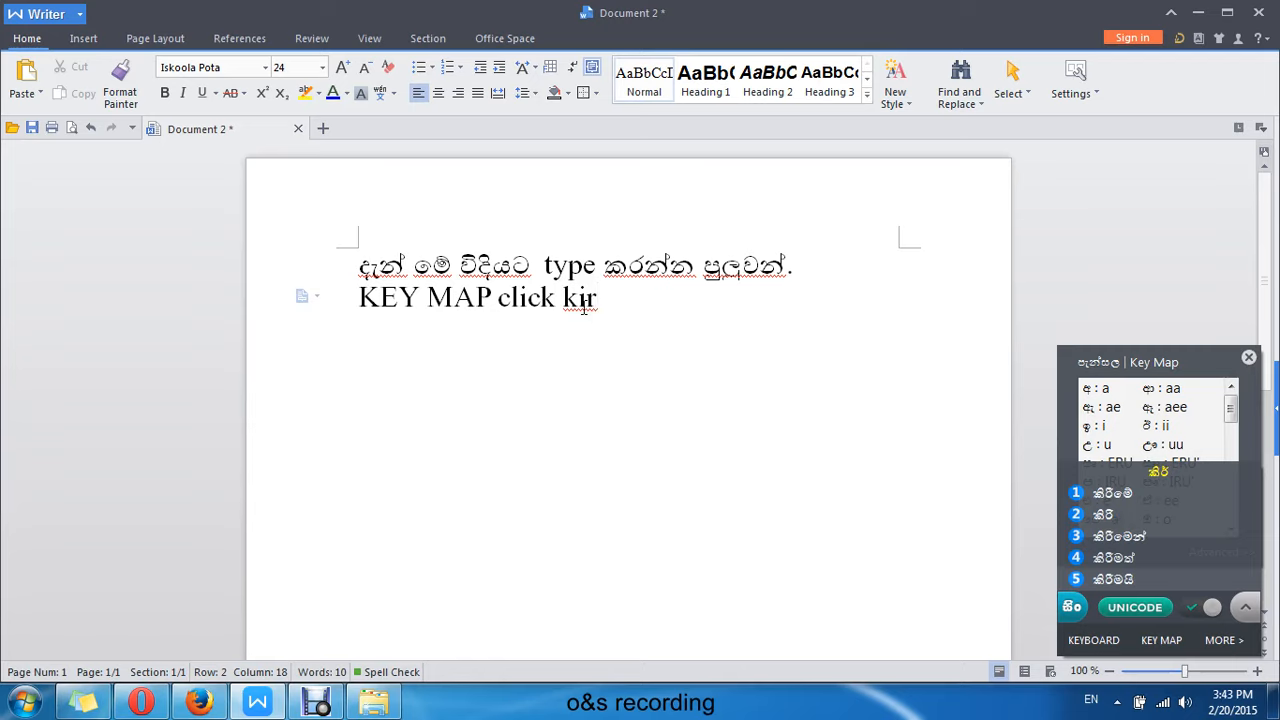
key("3")
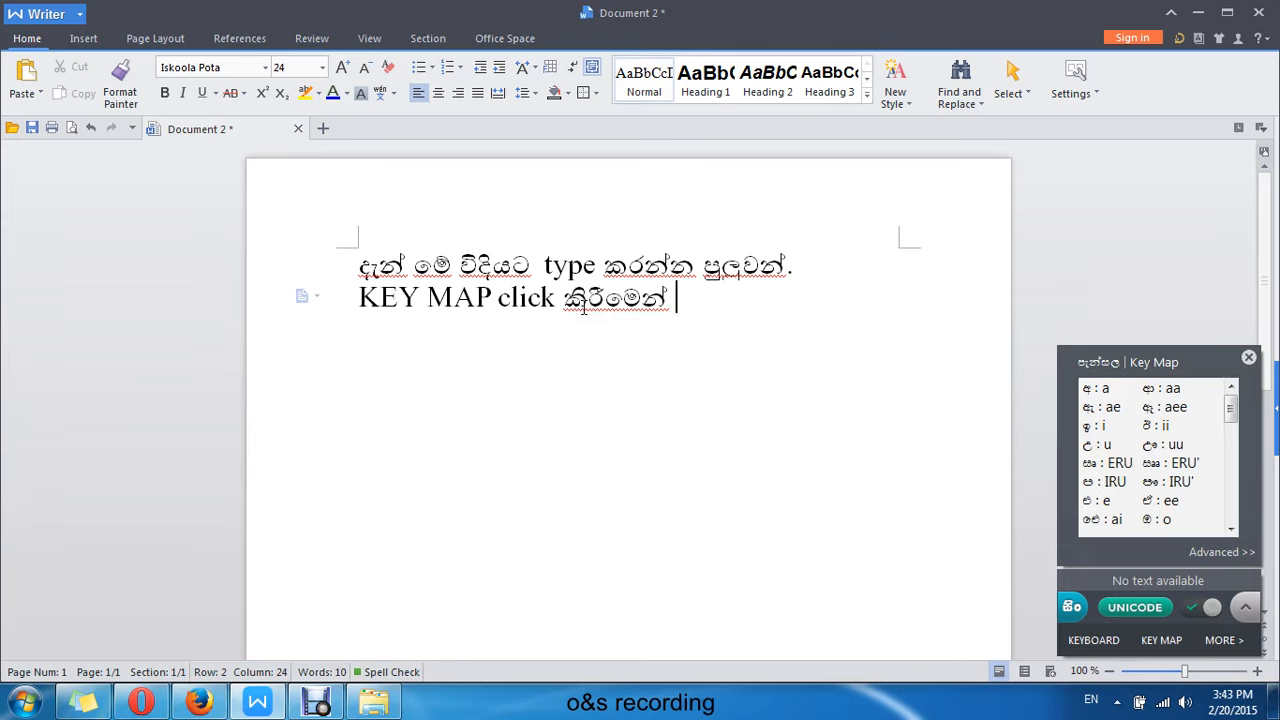
Add the Sinhala word "අකුරු" after "කිරීමෙන්"
type("ak")
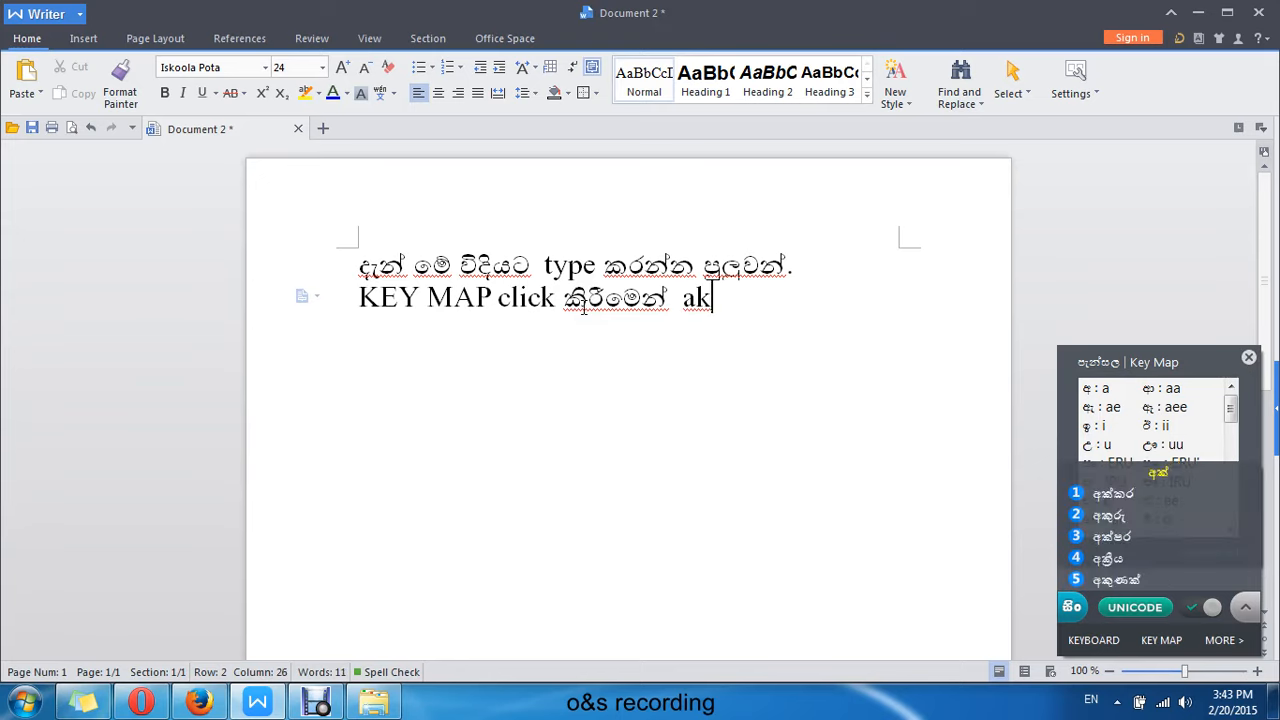
type("uru")
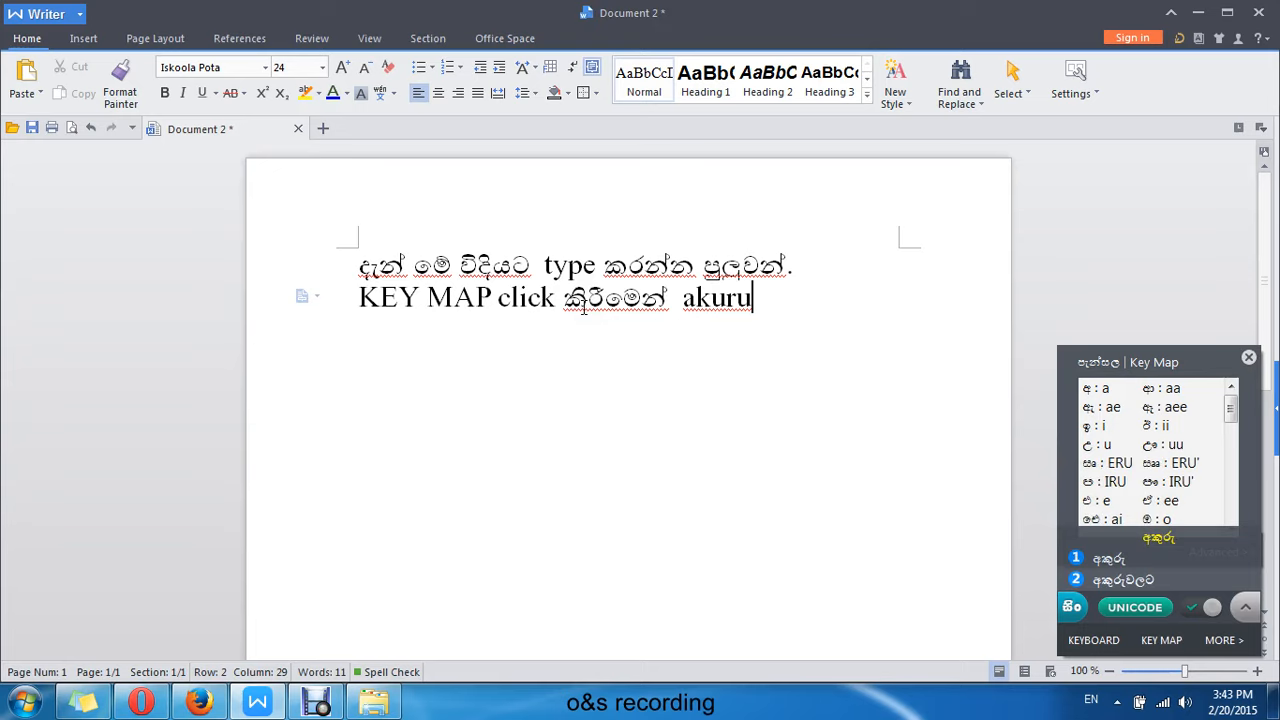
key("space")
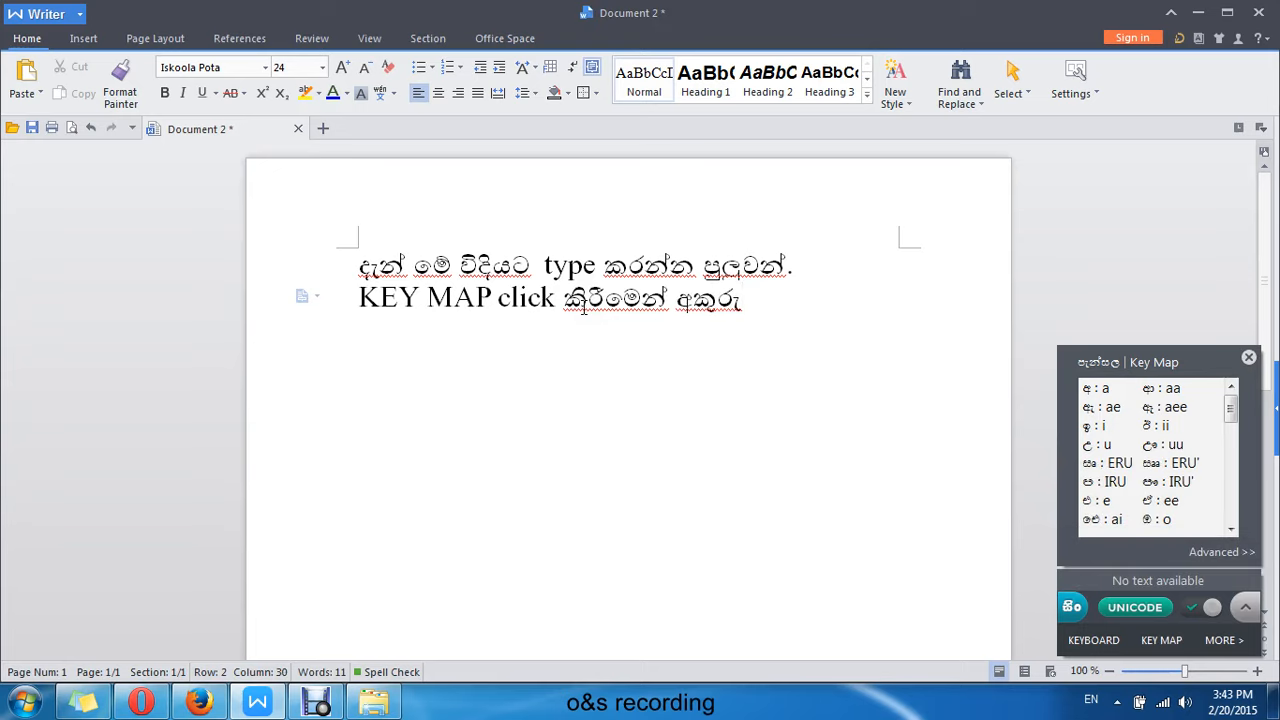
Switch the input tool to English and insert the word "sinhala" before "අකුරු"
left_click(1073, 608)
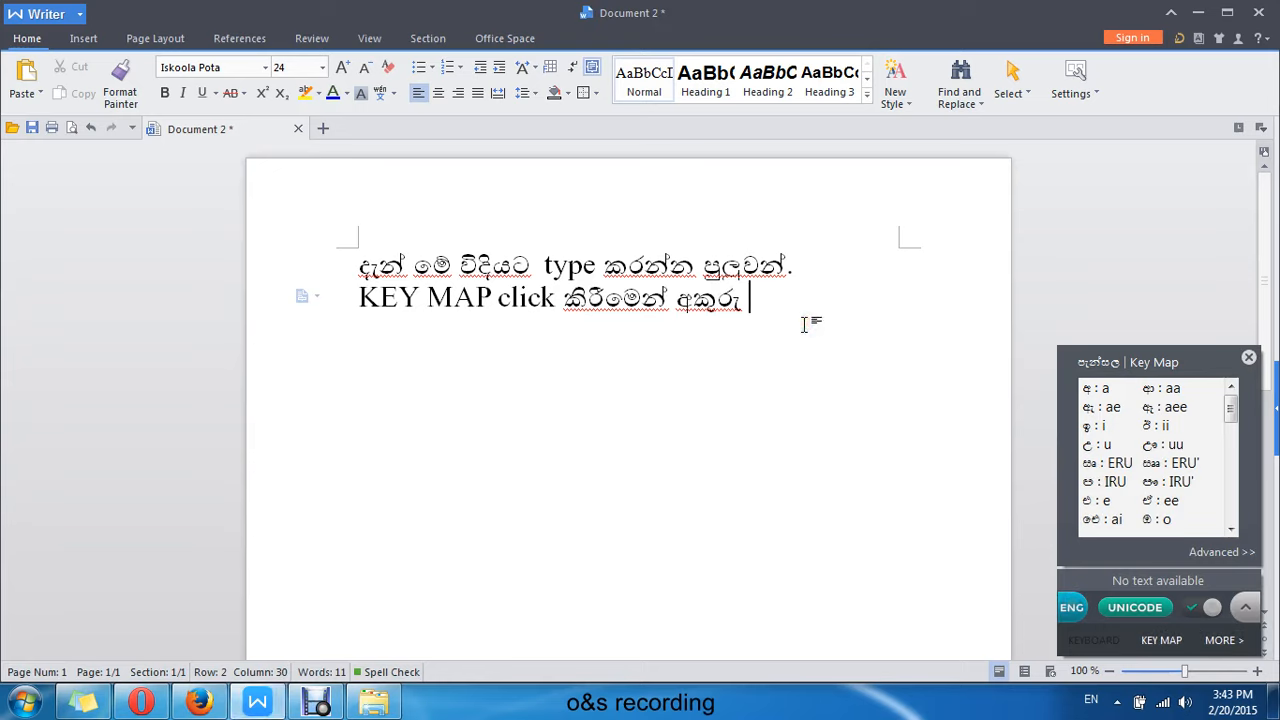
left_click(677, 298)
type("sinh")
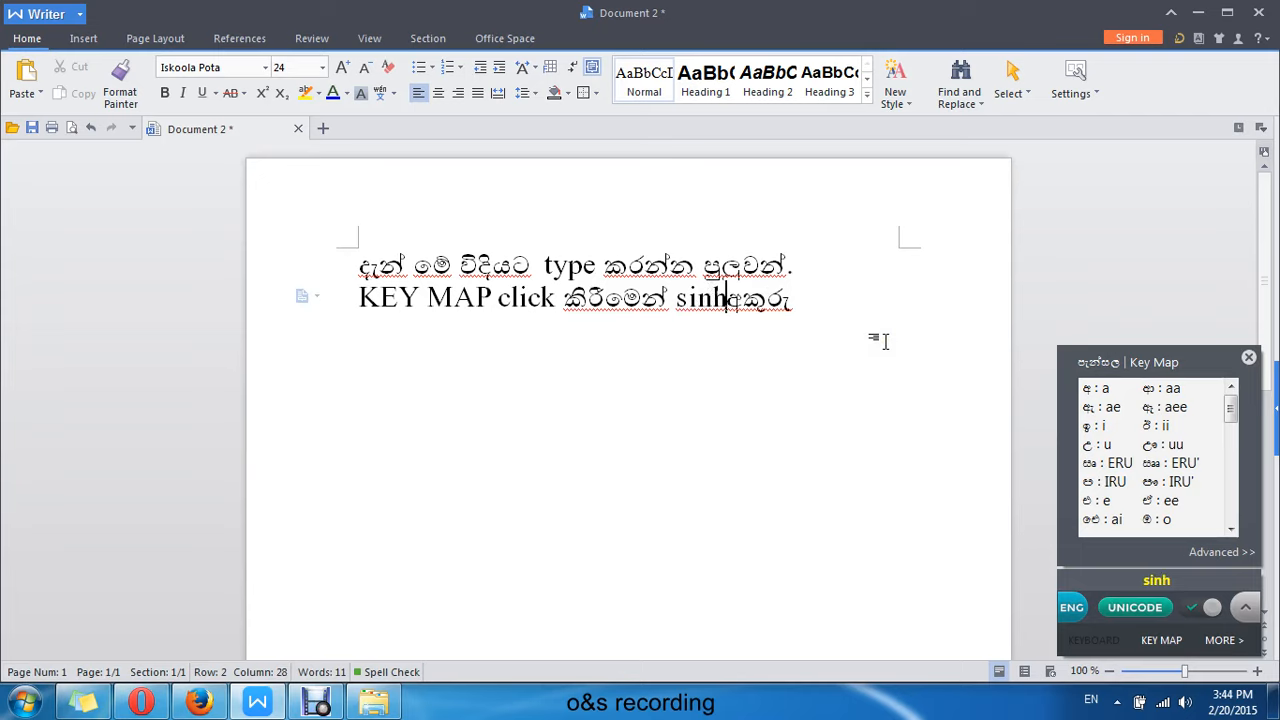
type("ala")
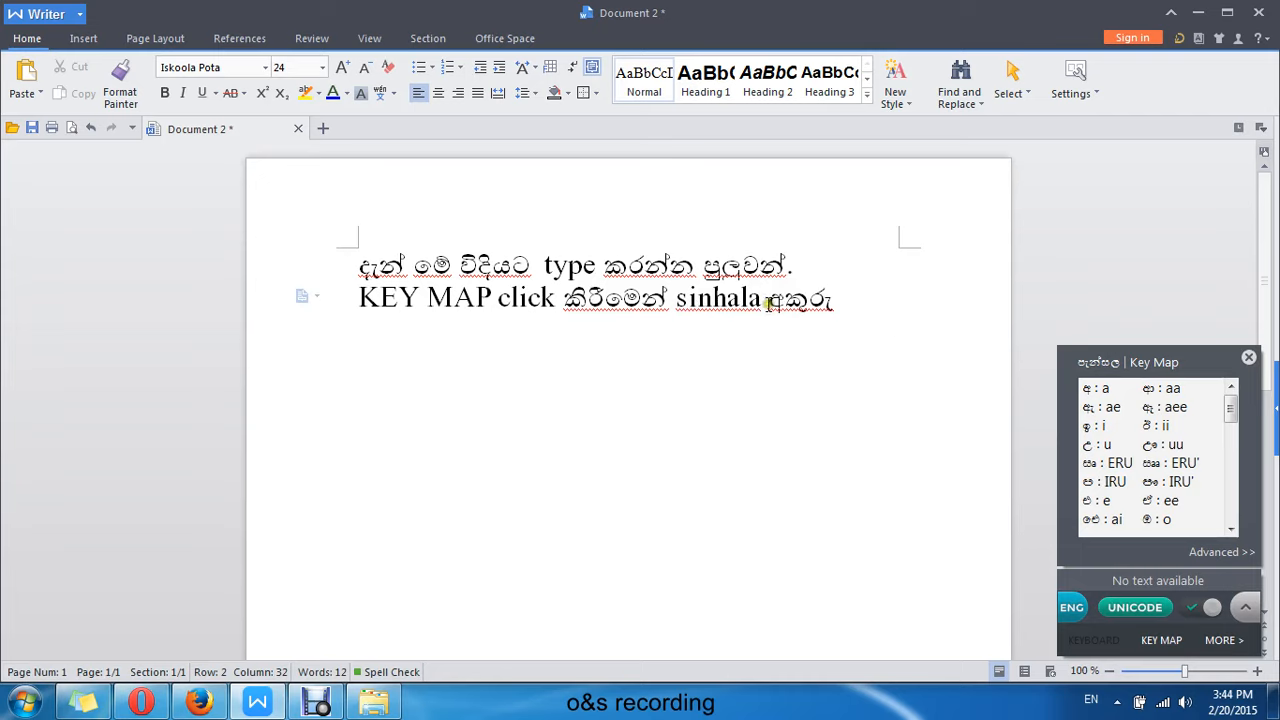
Try to replace the English word "sinhala" with its Sinhala-script form using the input tool in Sinhala mode
left_click_drag(768, 300, 674, 304)
left_click(1073, 608)
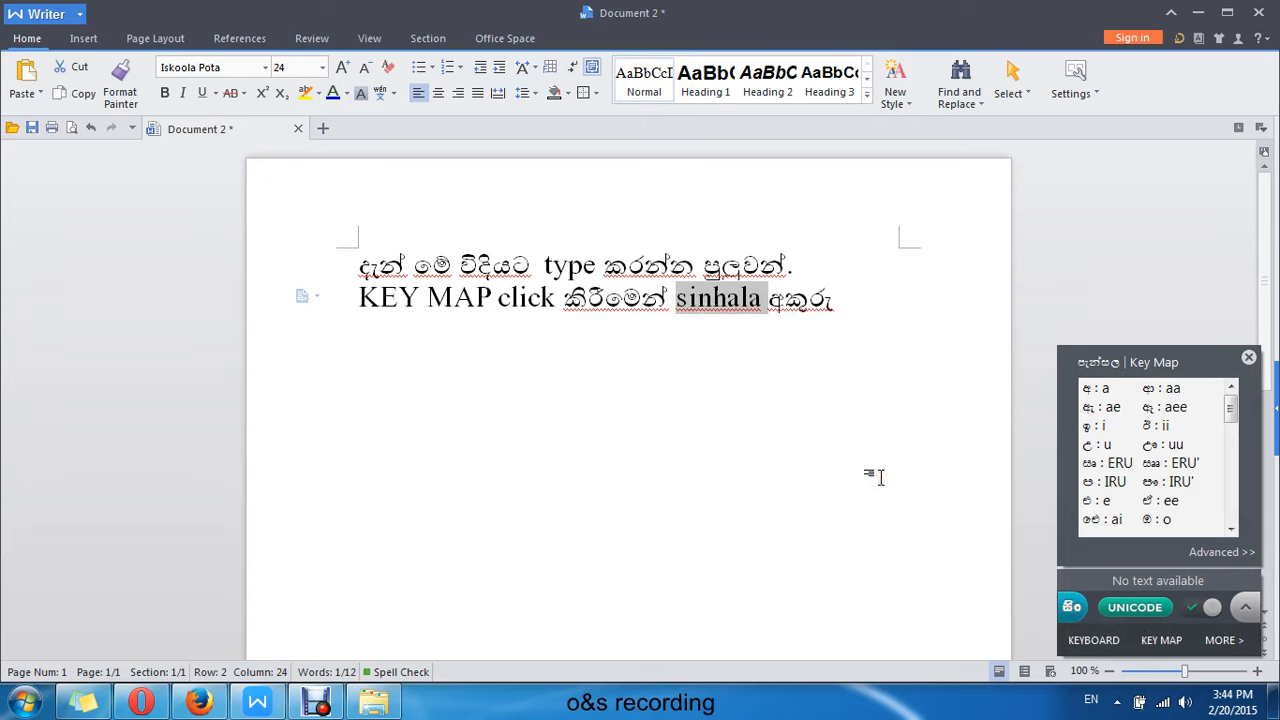
left_click(880, 477)
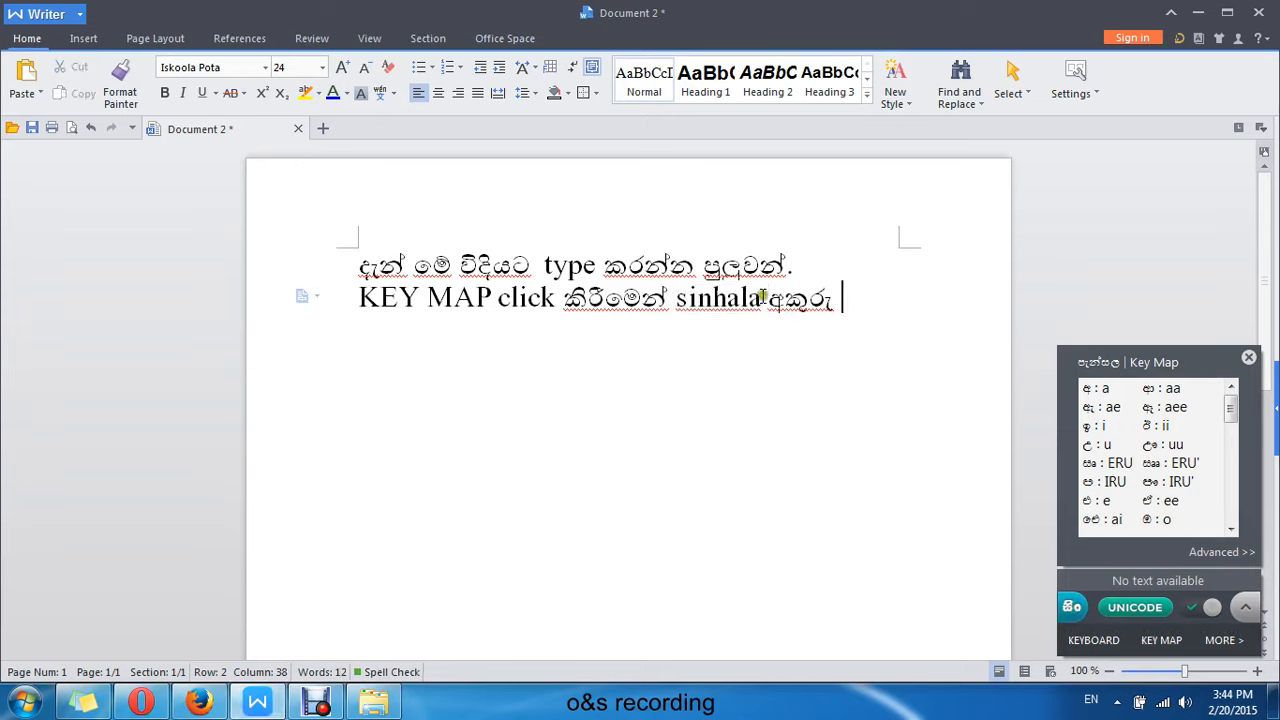
left_click_drag(762, 298, 673, 300)
type("si")
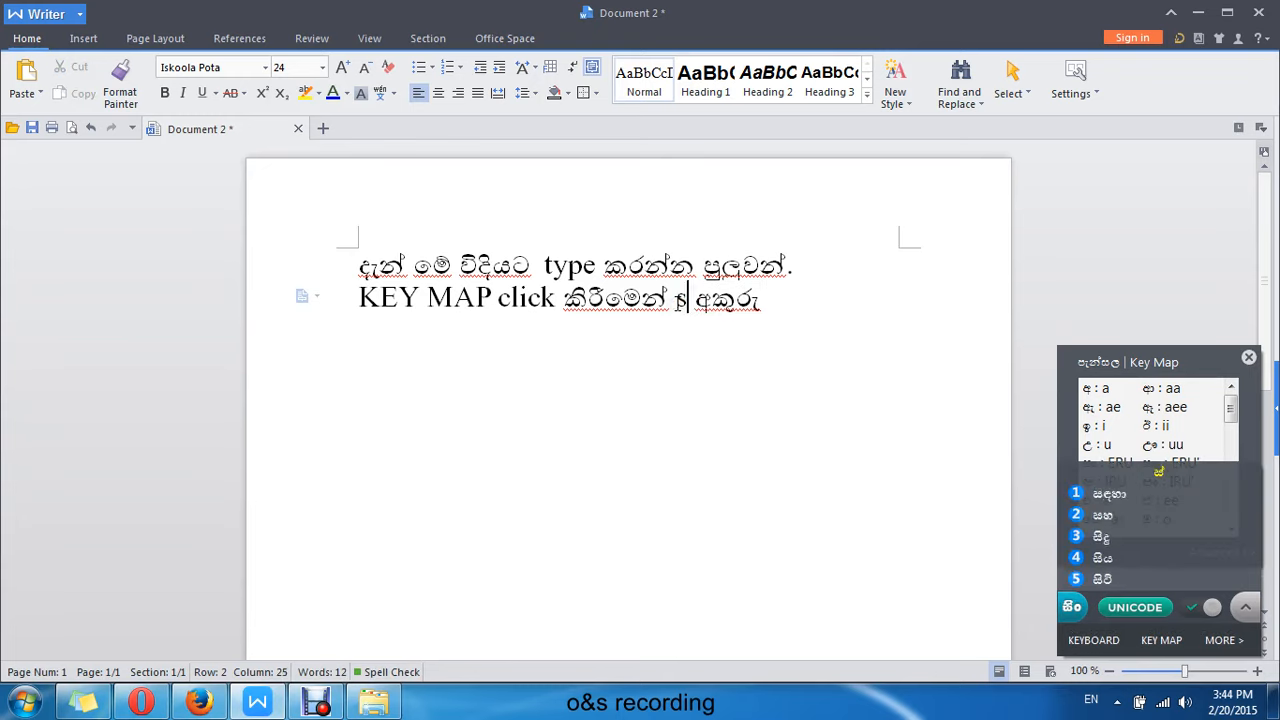
type("nha")
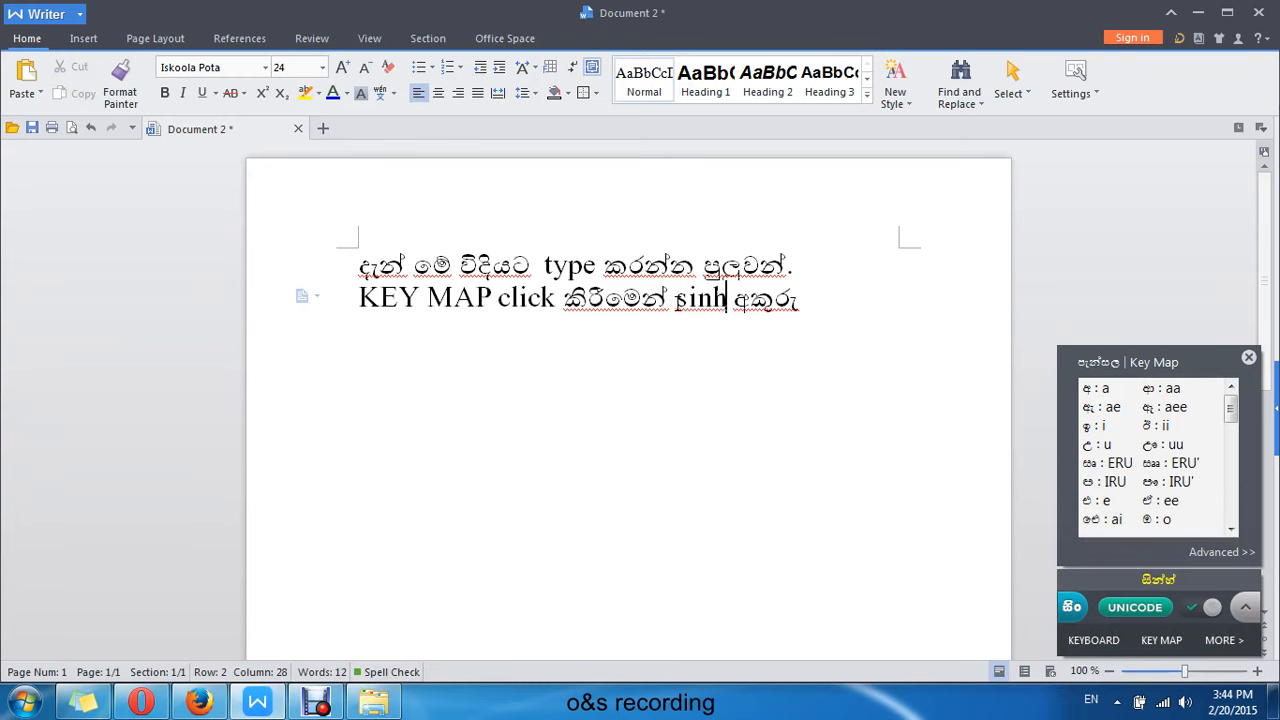
type("la")
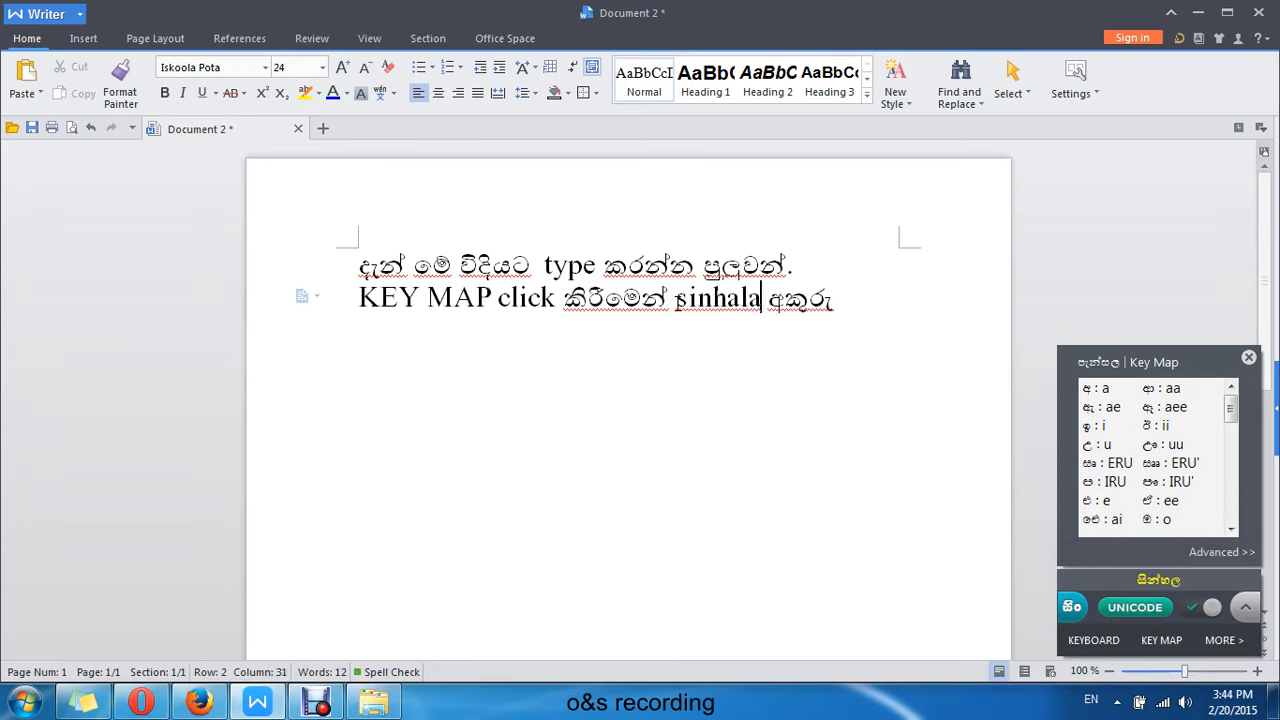
Delete the last letters of the retyped word, switch to English and complete it as "sinhala" again
key("BackSpace")
key("BackSpace")
key("BackSpace")
key("BackSpace")
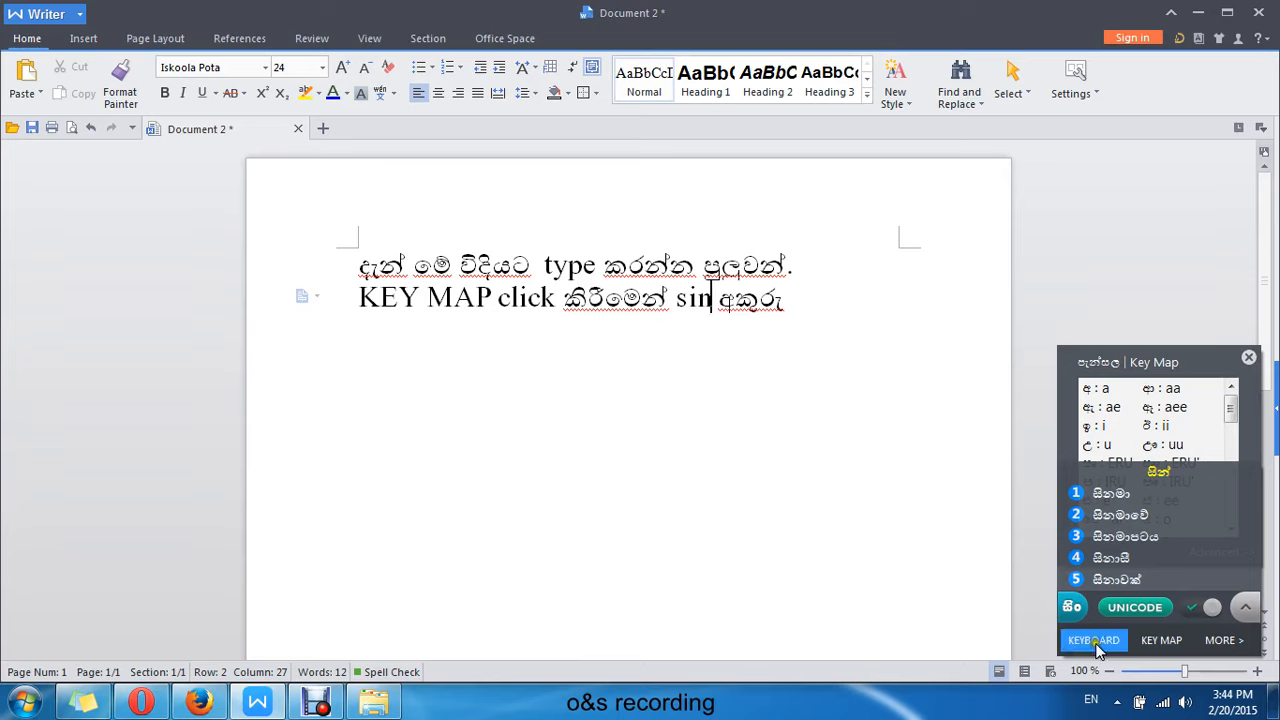
left_click(1071, 606)
left_click(716, 300)
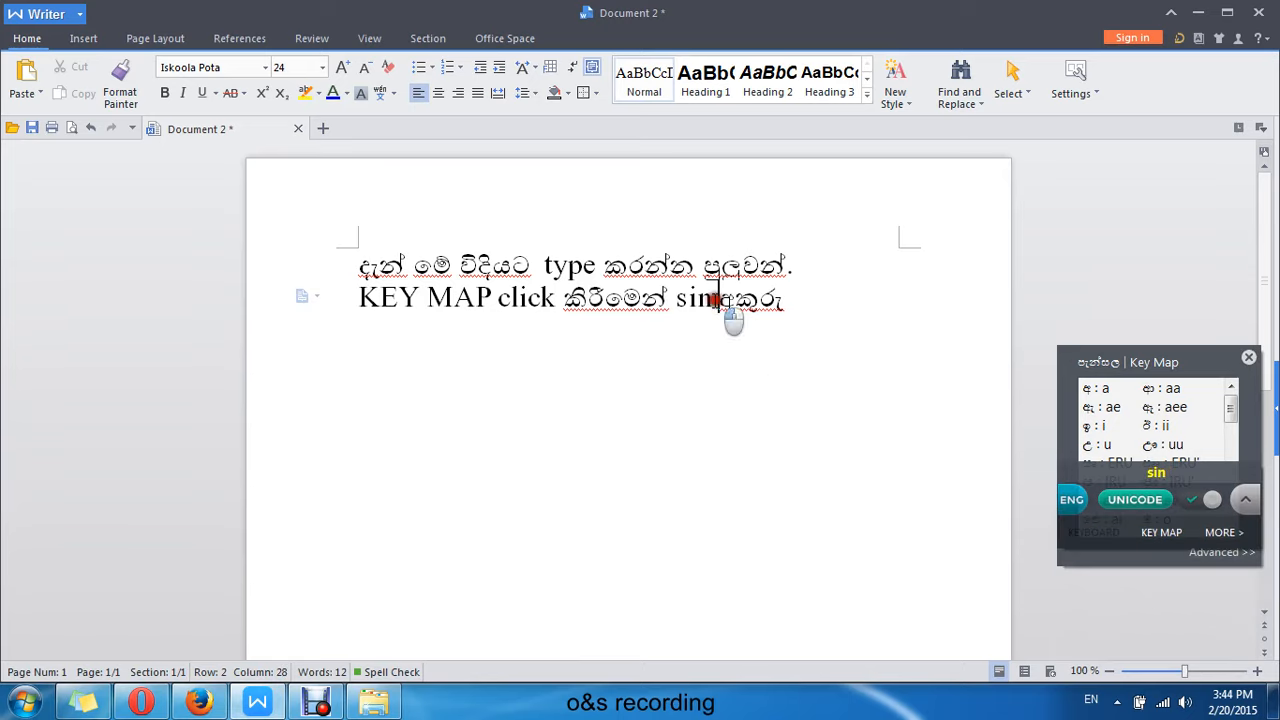
type("hala")
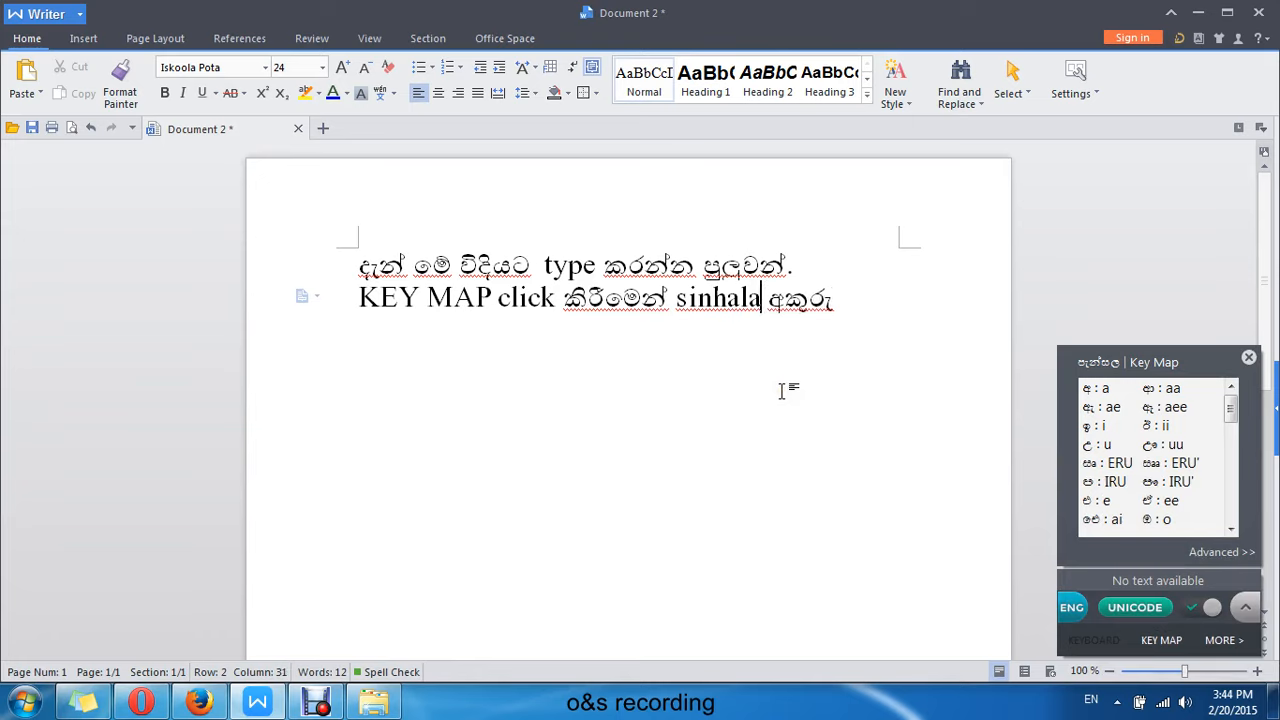
Switch the input tool back to Sinhala and add the word "වලට" after "අකුරු"
left_click(843, 320)
left_click(1083, 606)
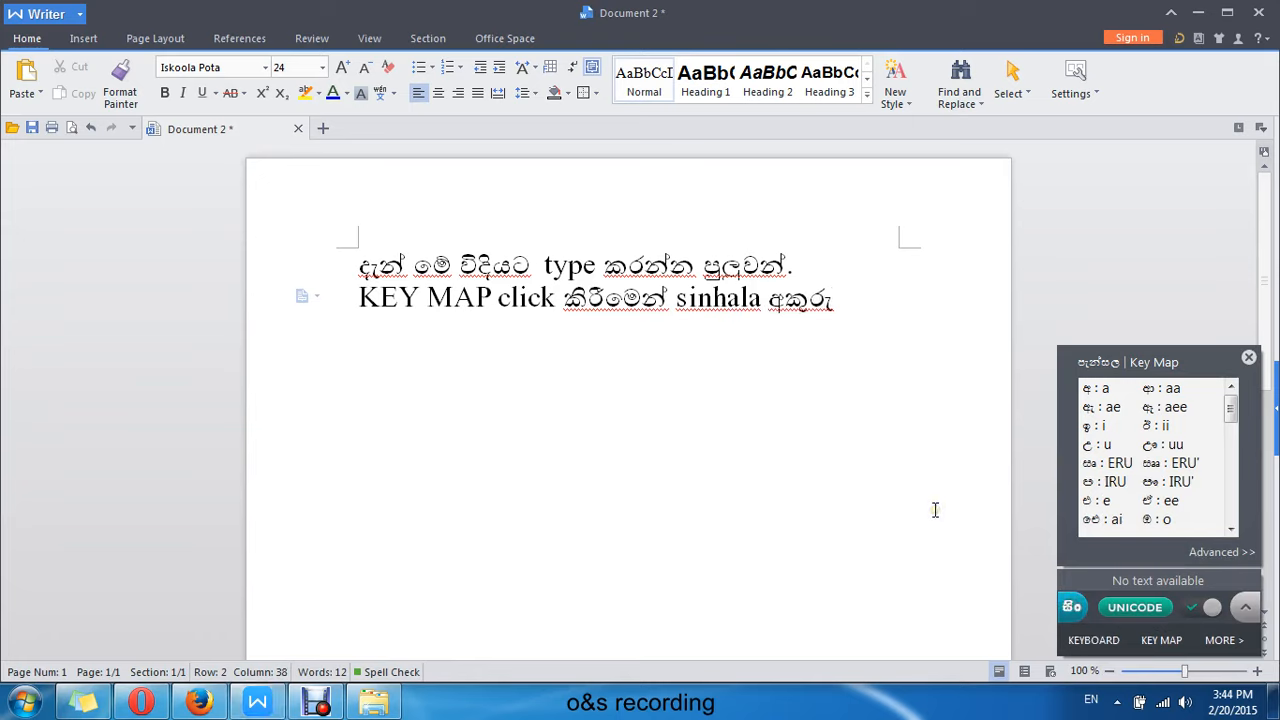
type("w")
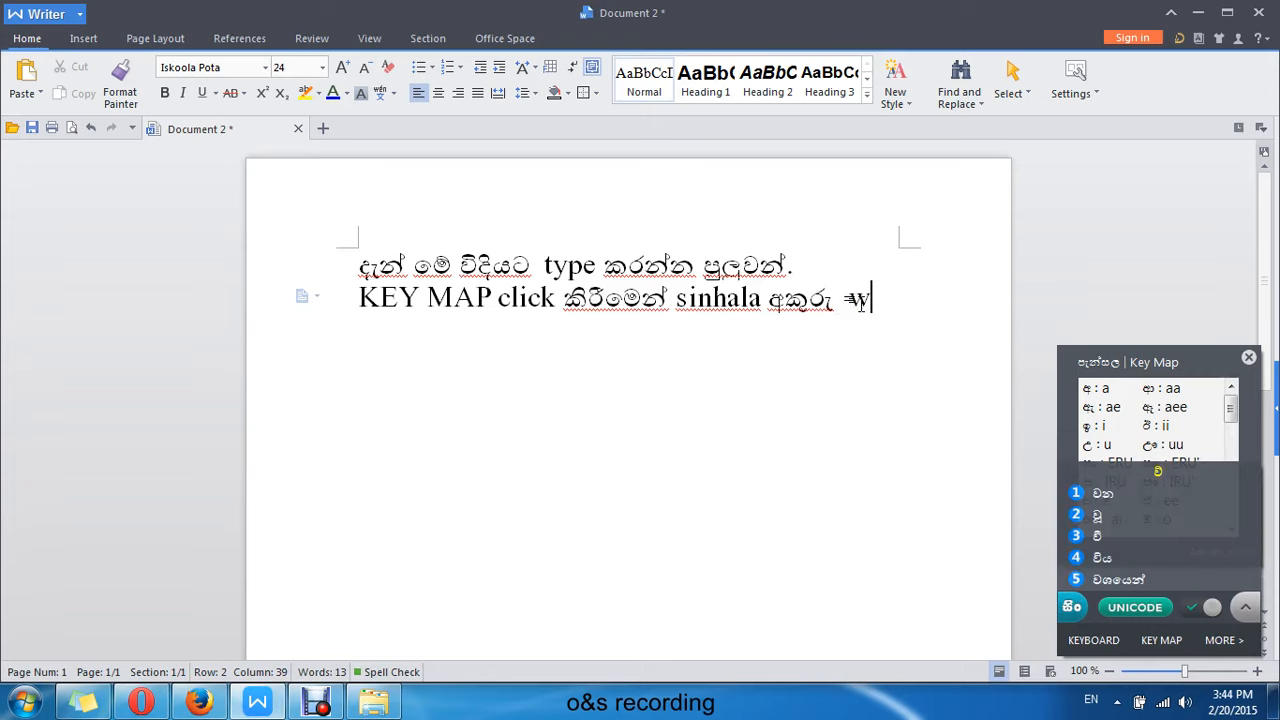
type("alata ")
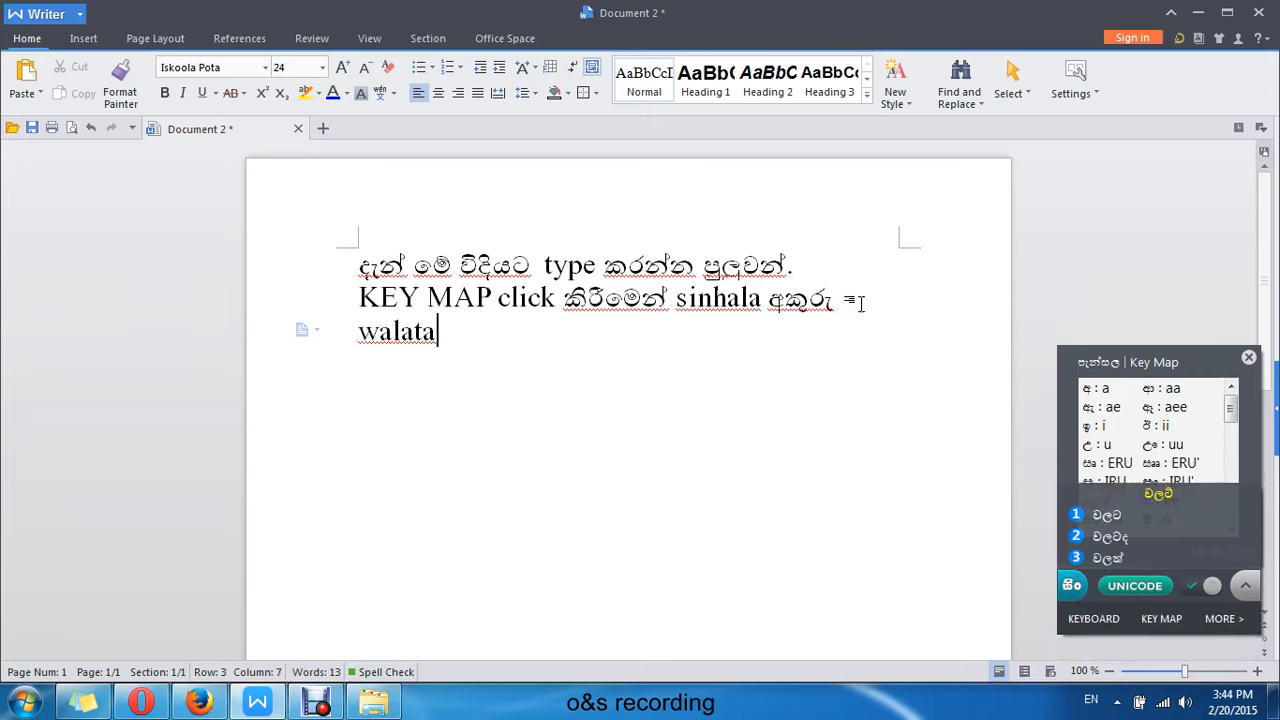
Continue the sentence with the Sinhala words "අදාළව" and "අපි"
type("adh")
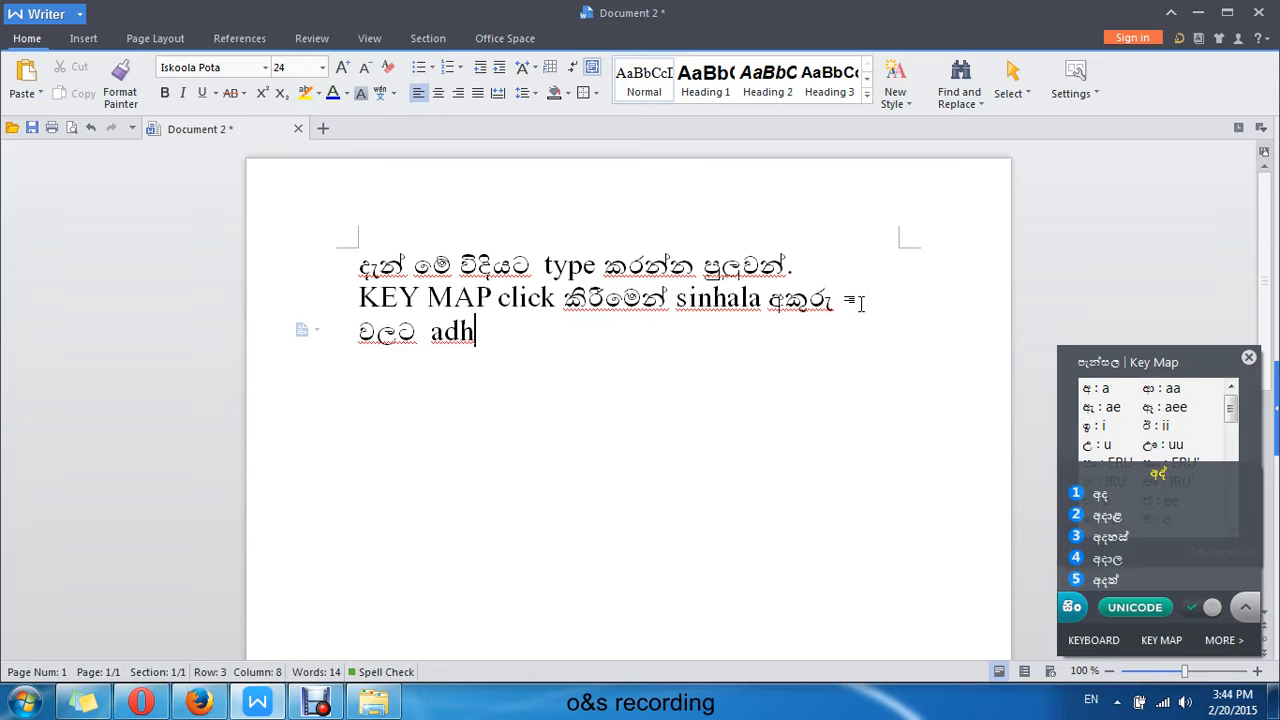
key("2")
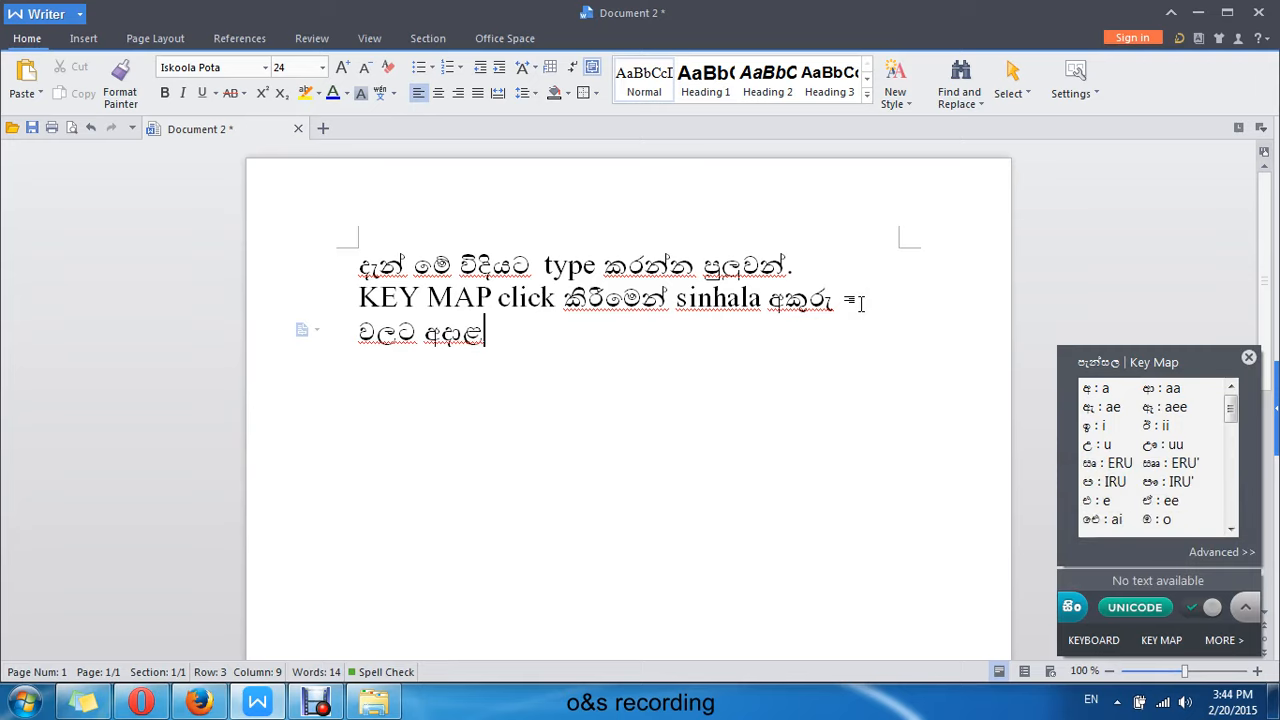
type("wa")
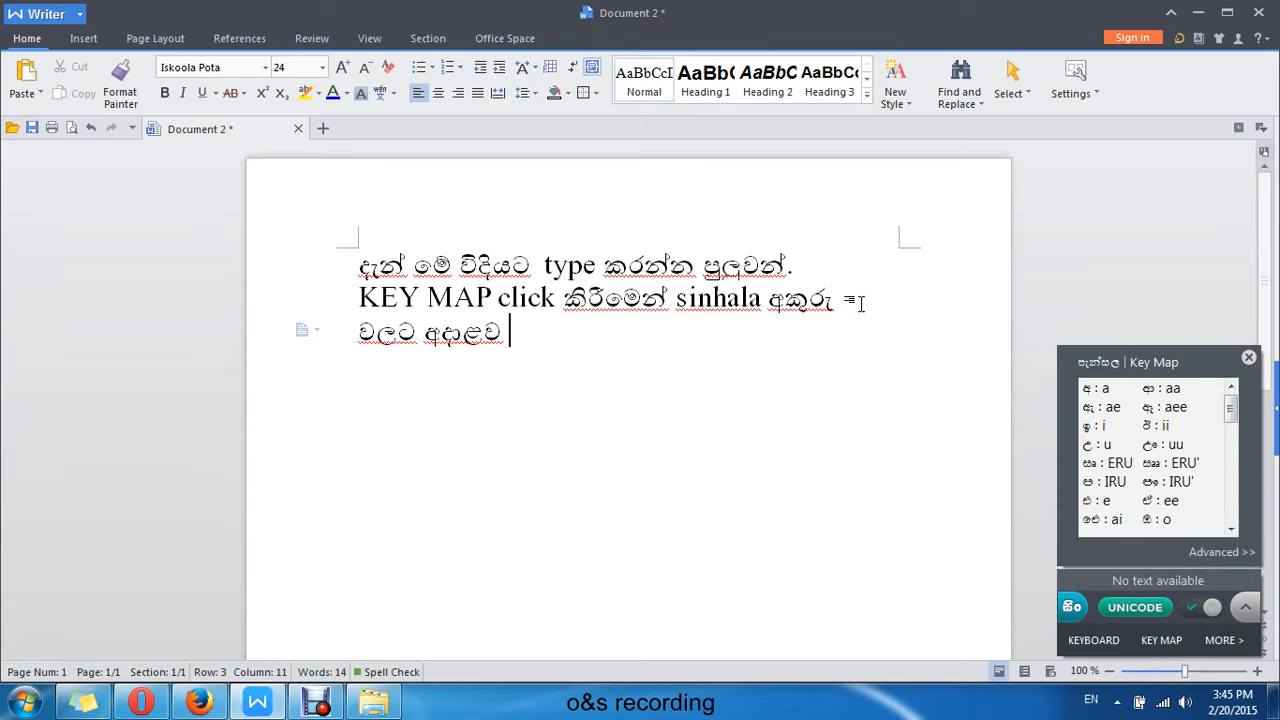
type("api")
Add the English word "type" after "අපි", followed by the Sinhala word "කරන්න", switching the input language for each
left_click(1071, 607)
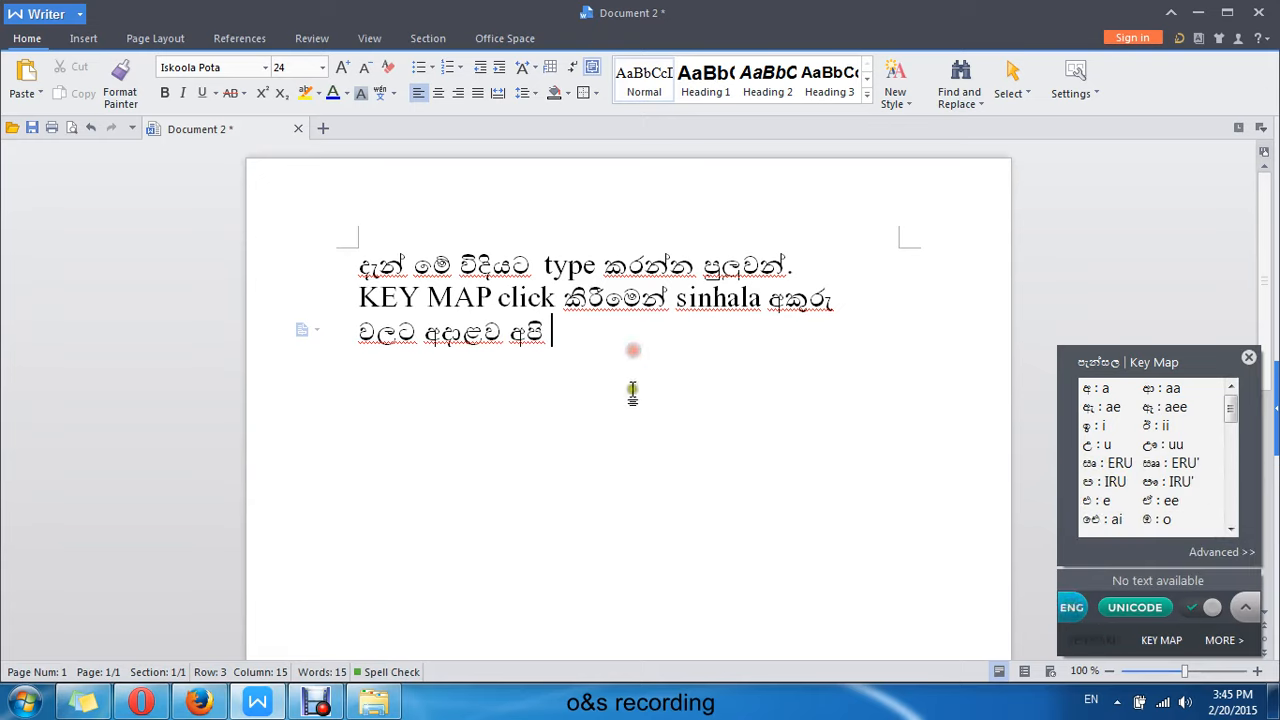
type("type")
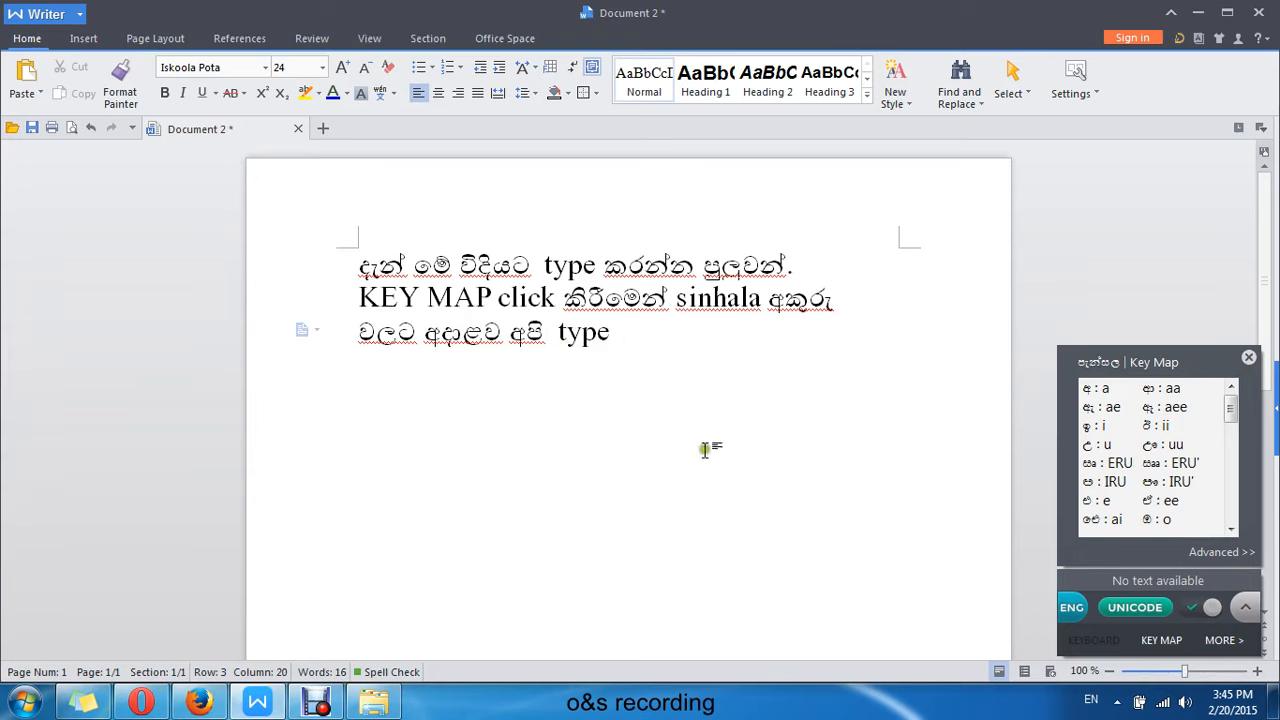
left_click(1071, 607)
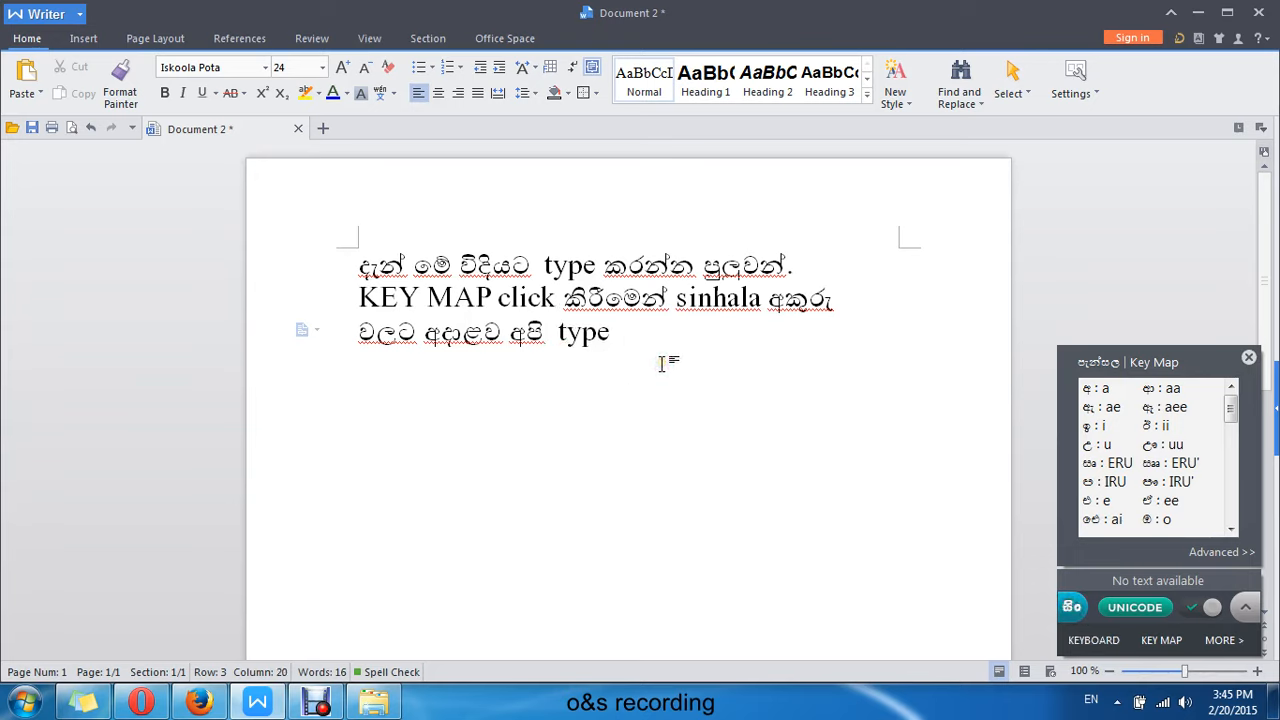
type("karann ")
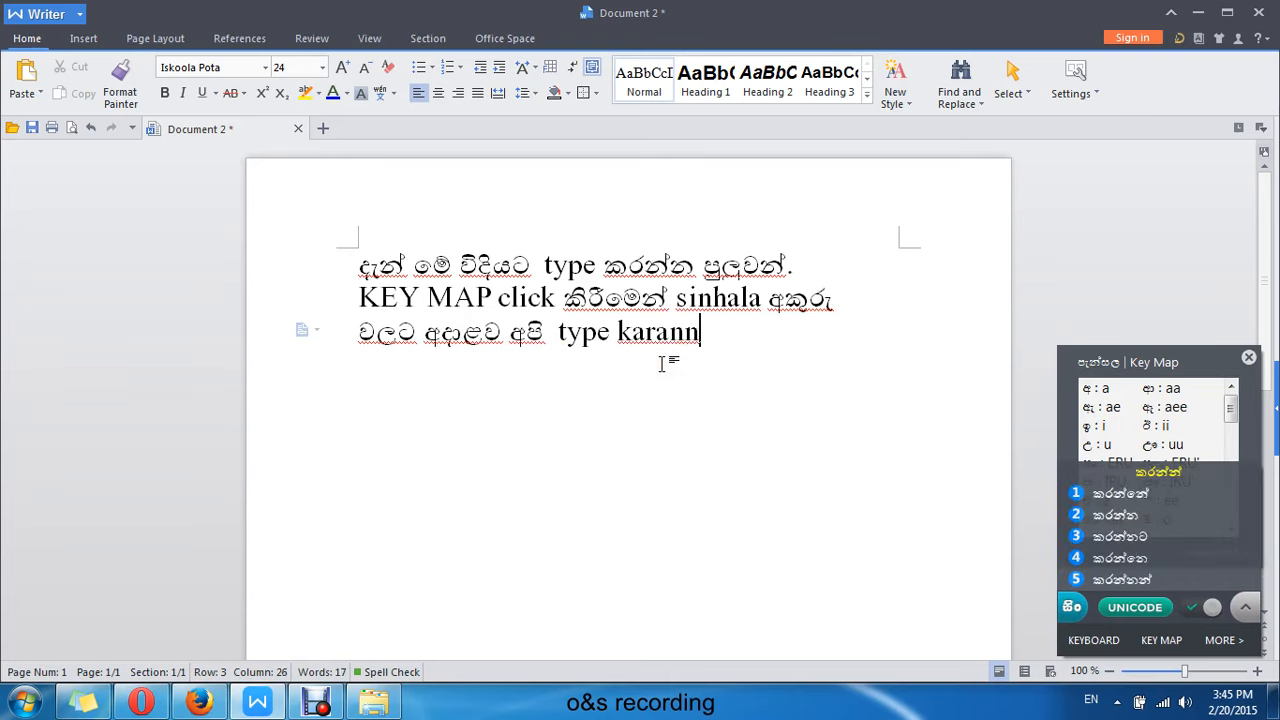
Add the Sinhala word "ඕන" after "කරන්න", using the "oo" spelling for its first letter
type("on")
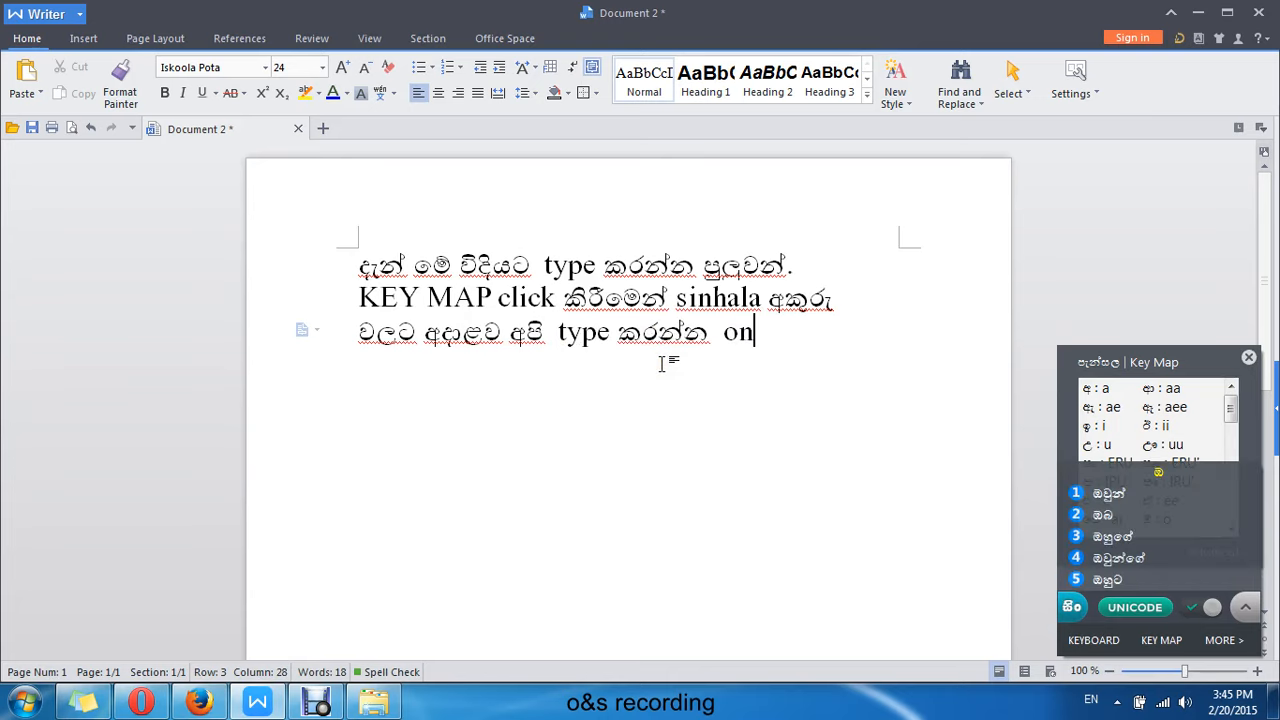
key("BackSpace")
key("BackSpace")
key("BackSpace")
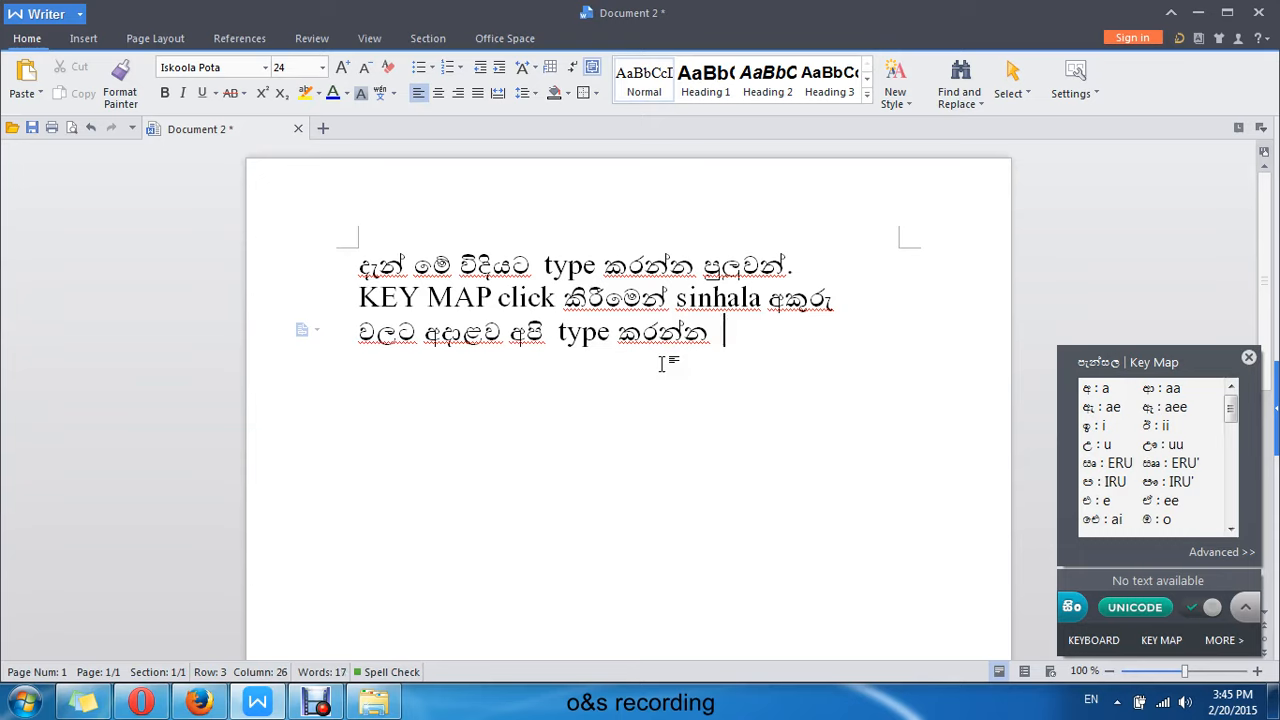
type("oo")
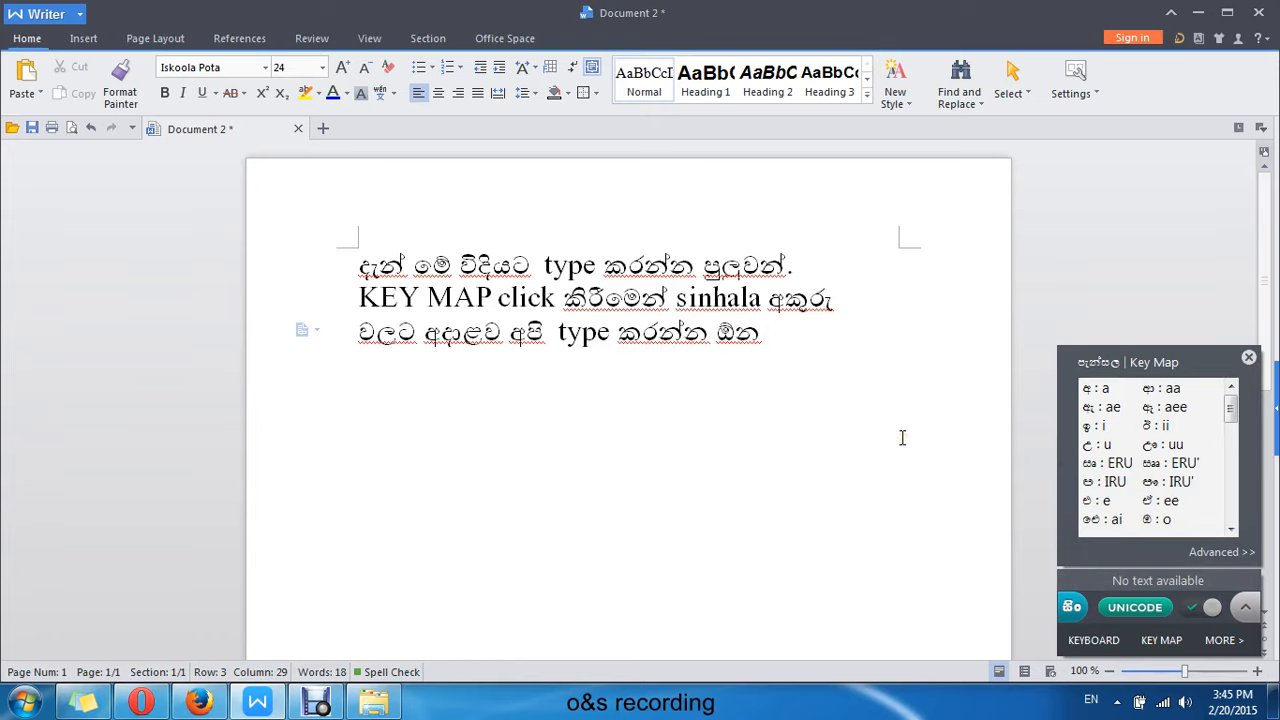
type("i")
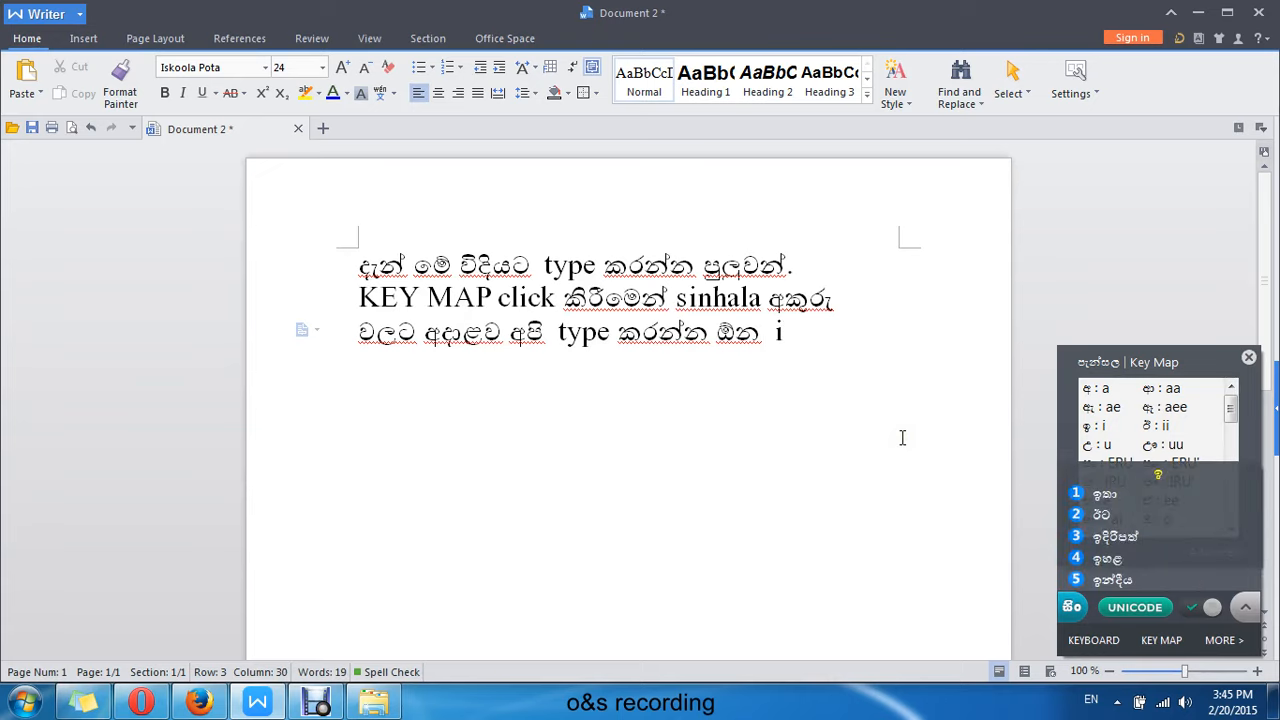
type("n")
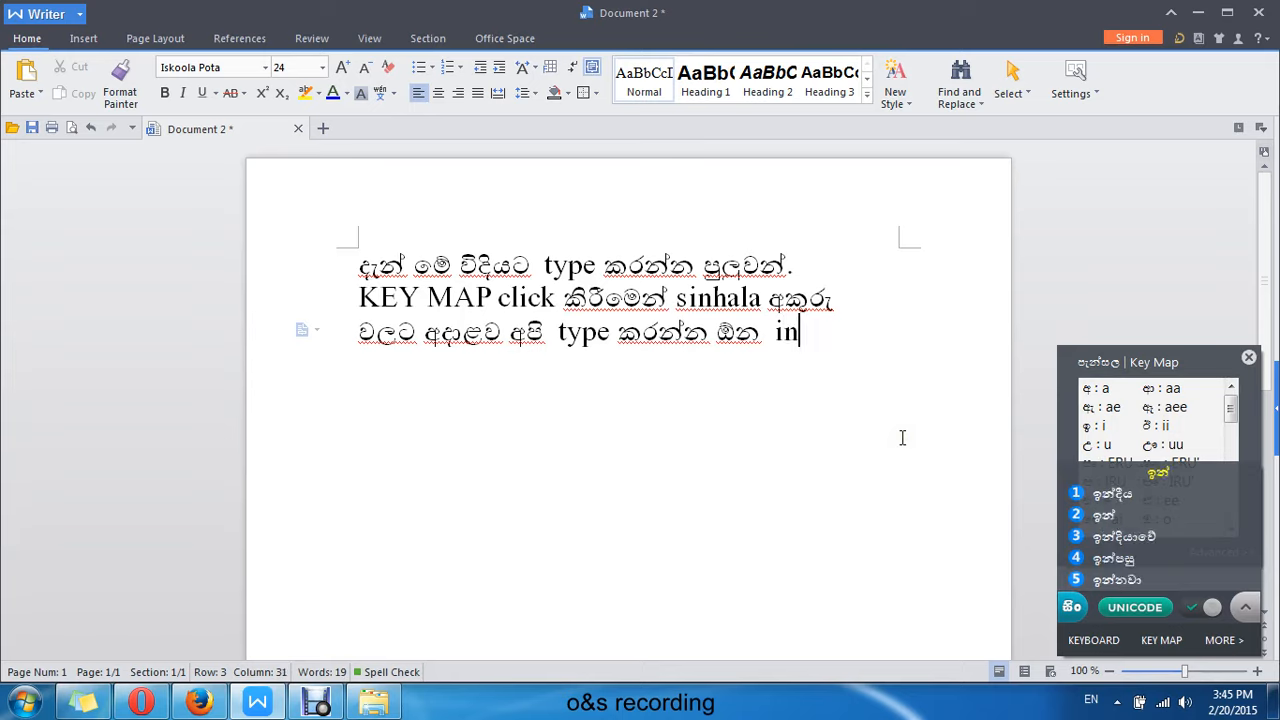
type("g")
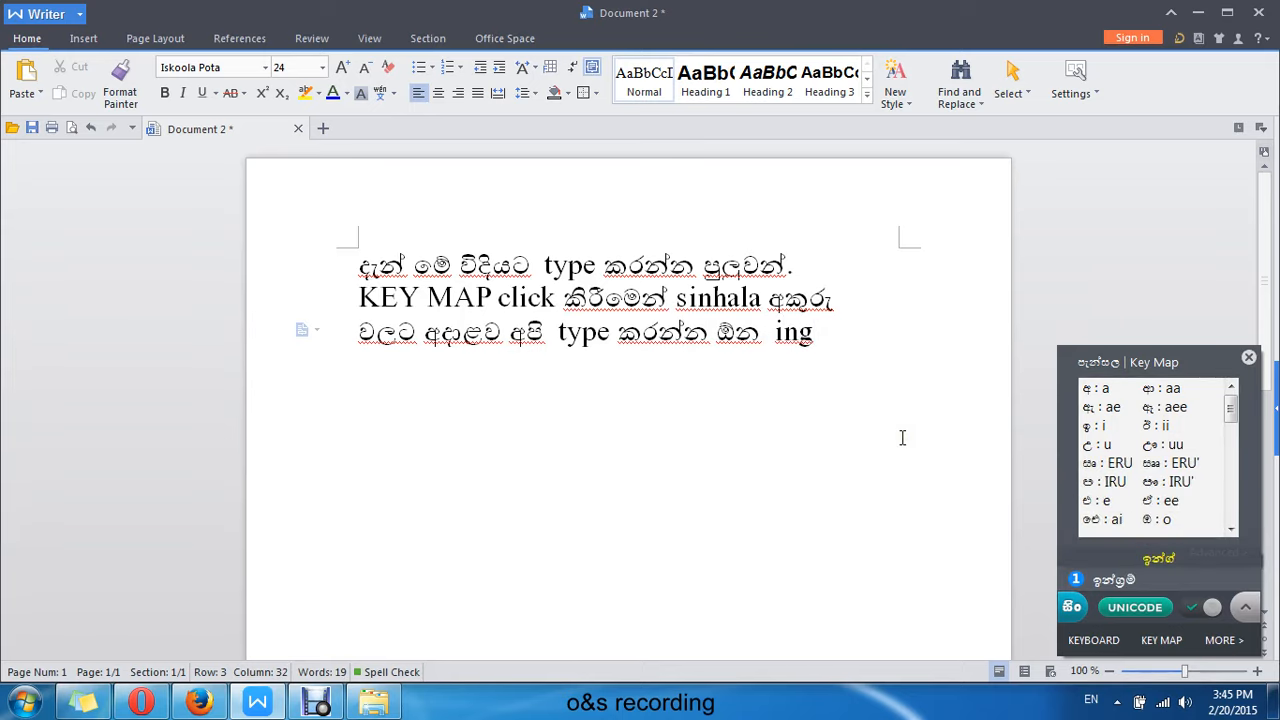
type("r")
key("BackSpace")
key("BackSpace")
key("BackSpace")
key("BackSpace")
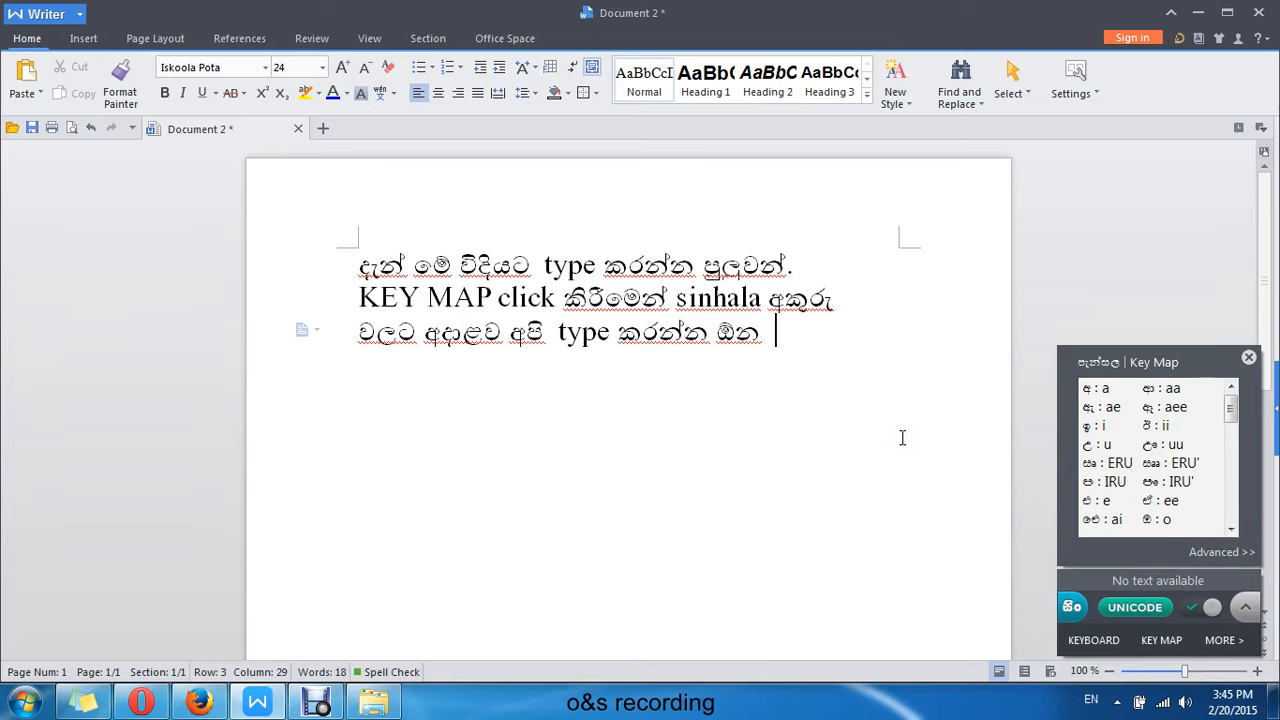
Switch the input tool to English and add the word "english" after "ඕන"
left_click(1088, 610)
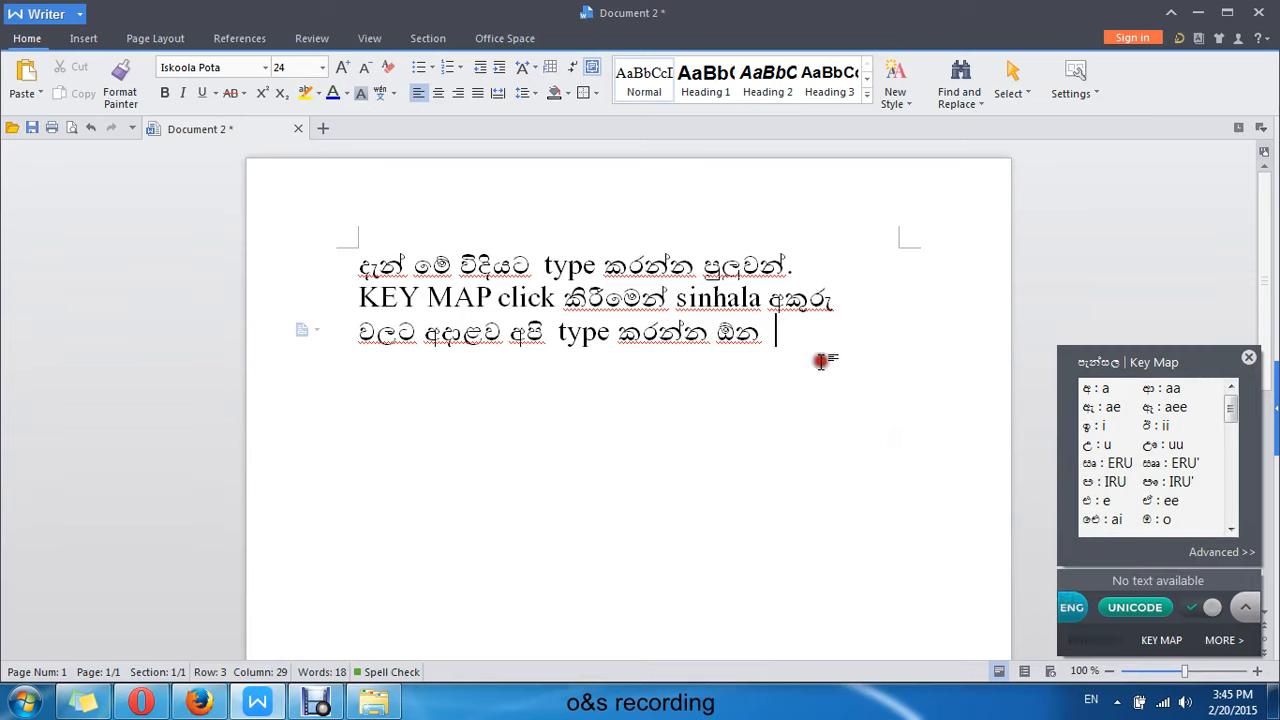
type("en")
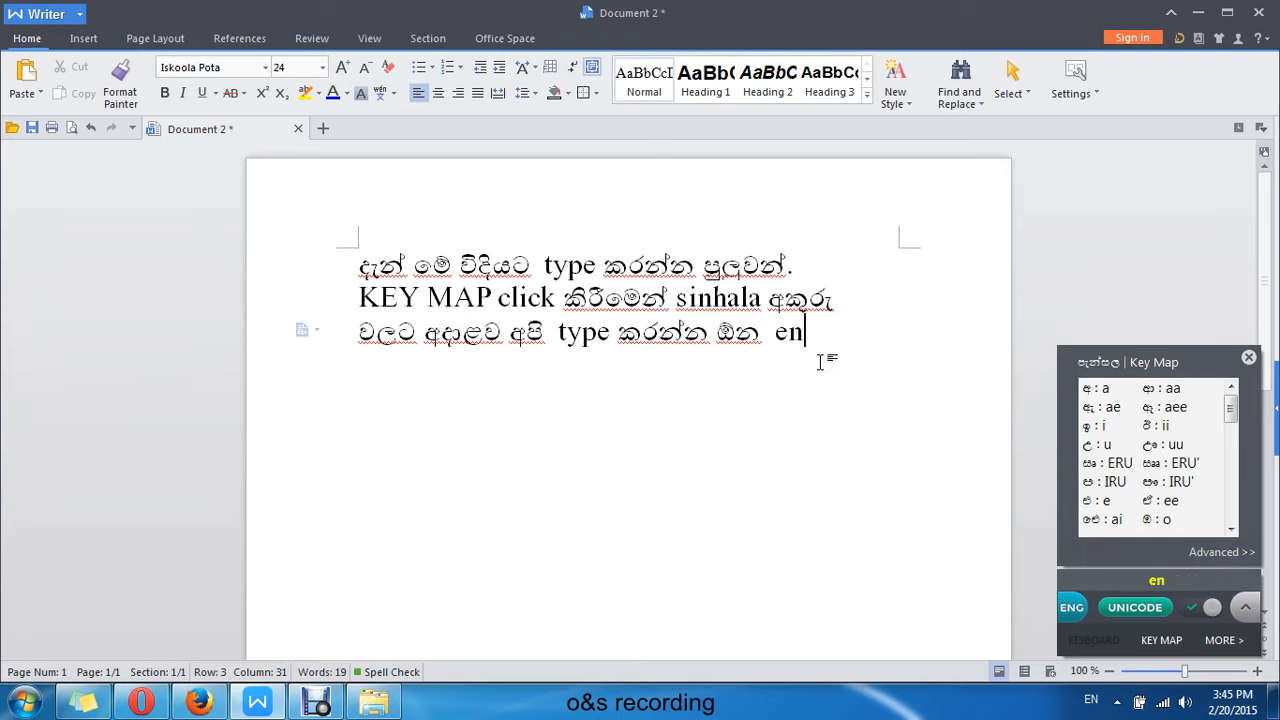
type("gli")
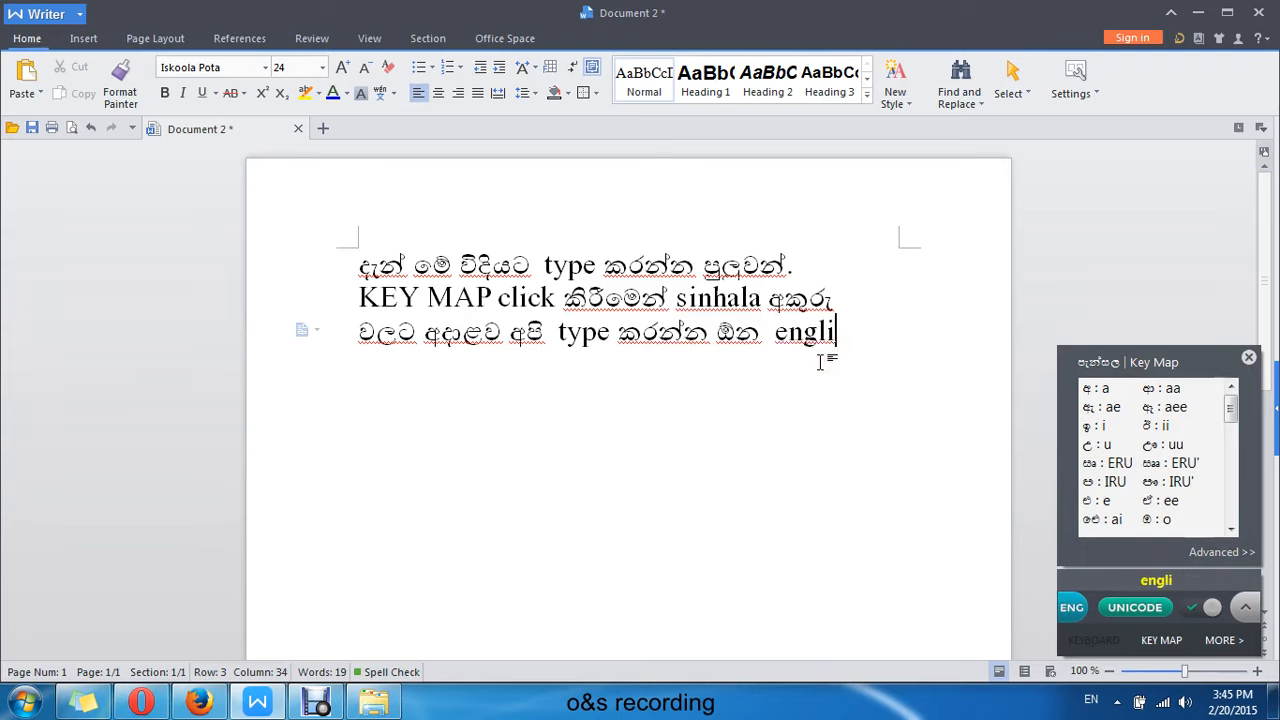
type("sh")
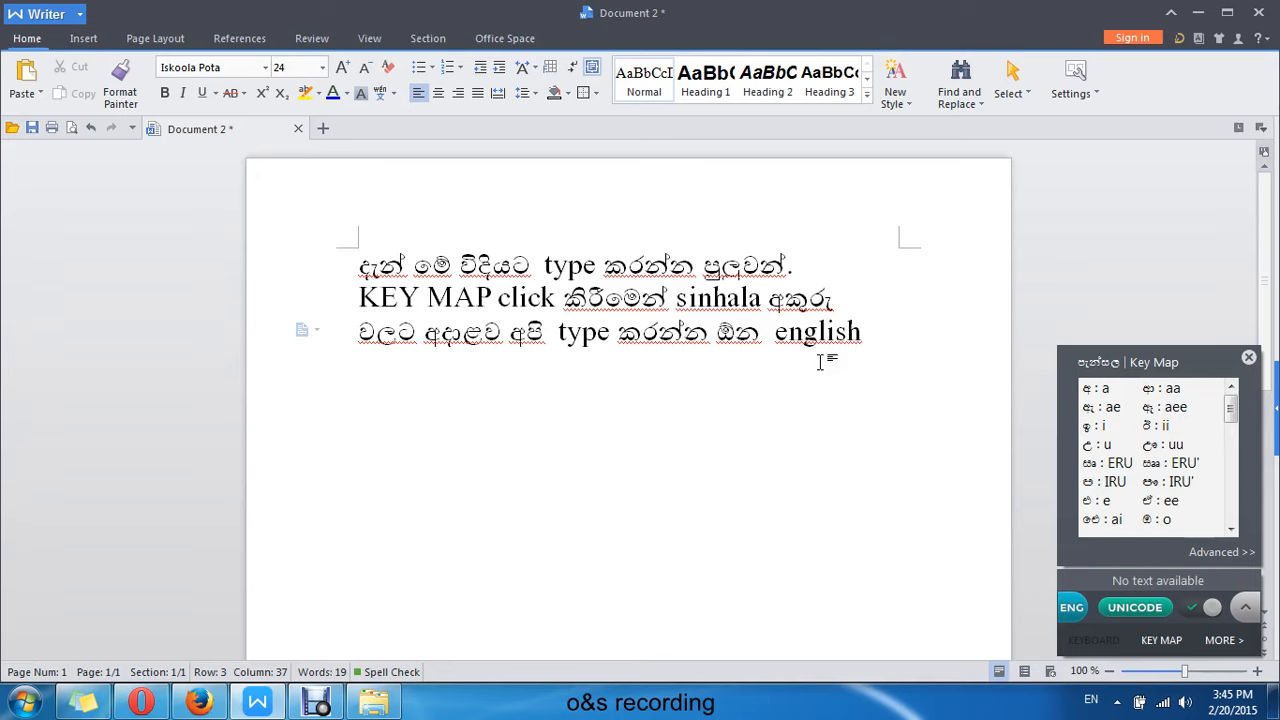
Switch the input tool back to Sinhala and add the word "අකුරු" after "english"
left_click(1071, 607)
left_click(903, 353)
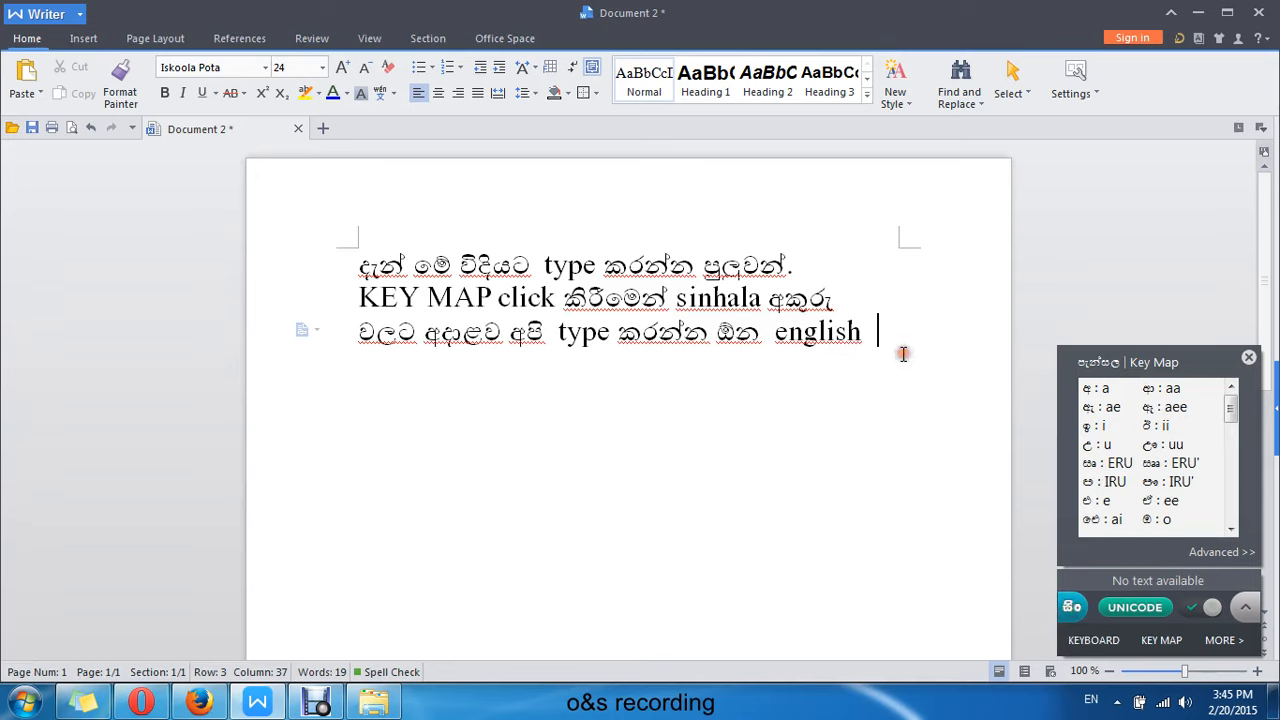
type("a")
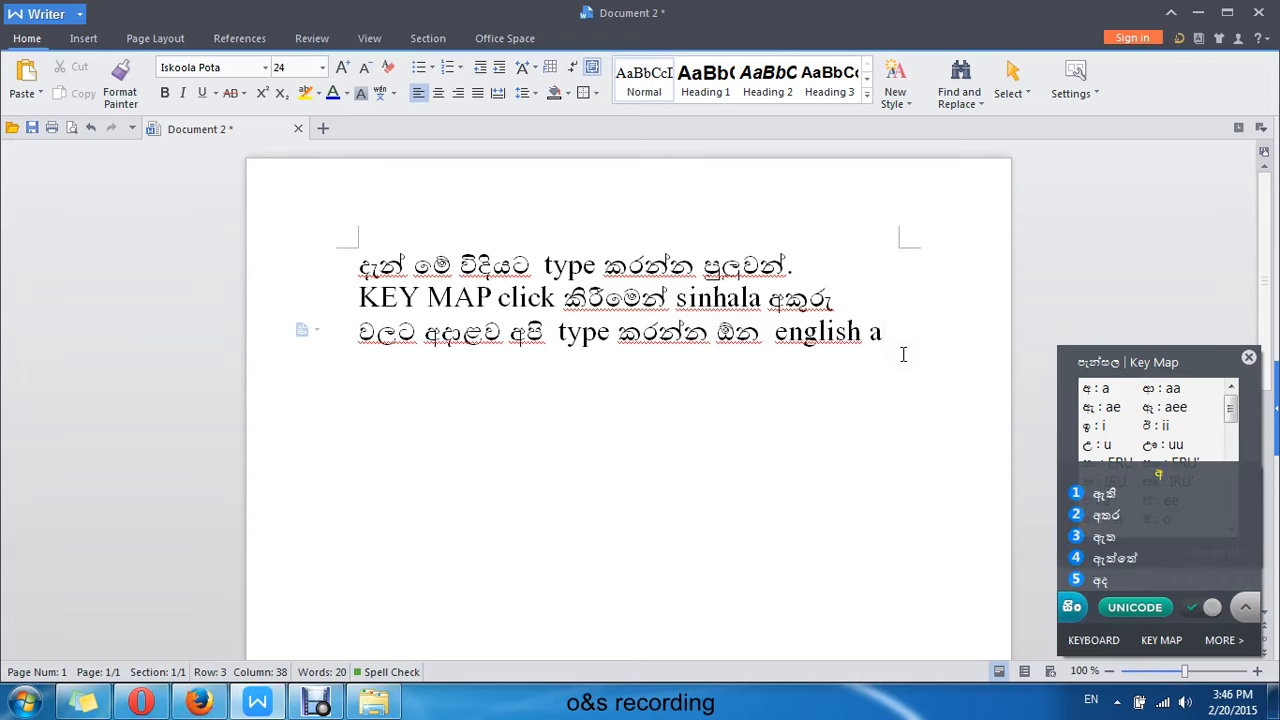
type("ku")
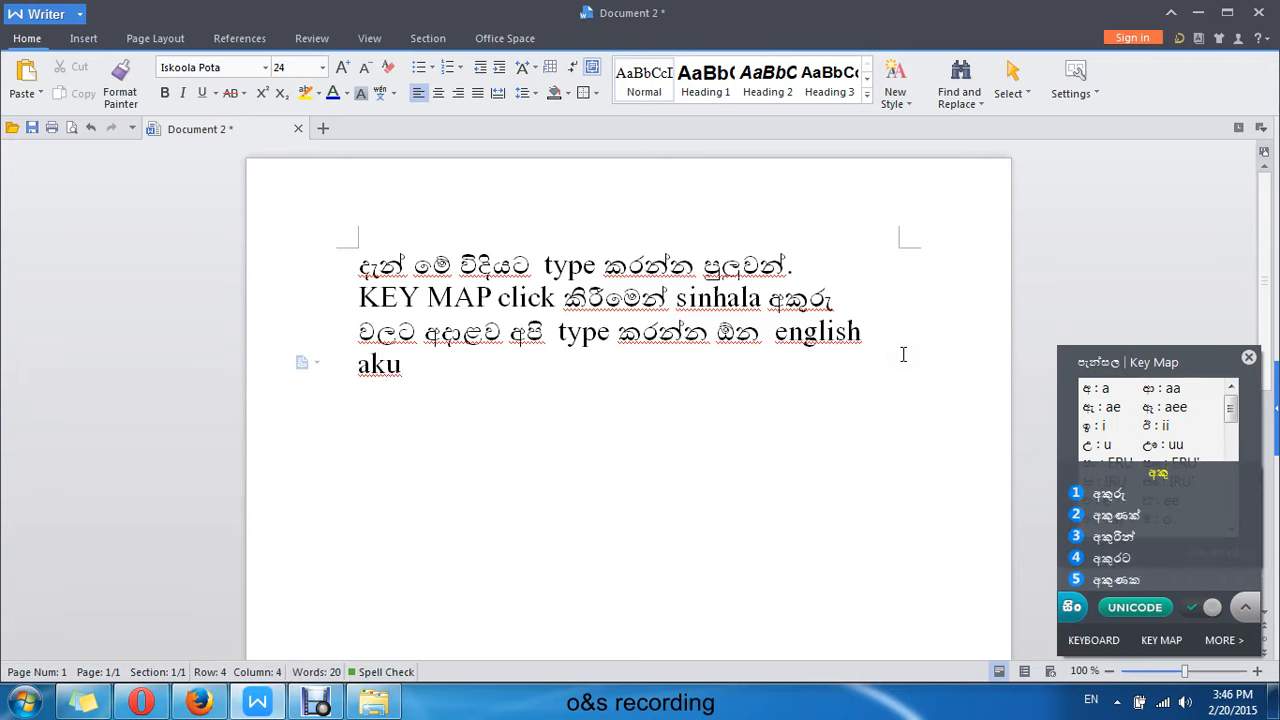
key("space")
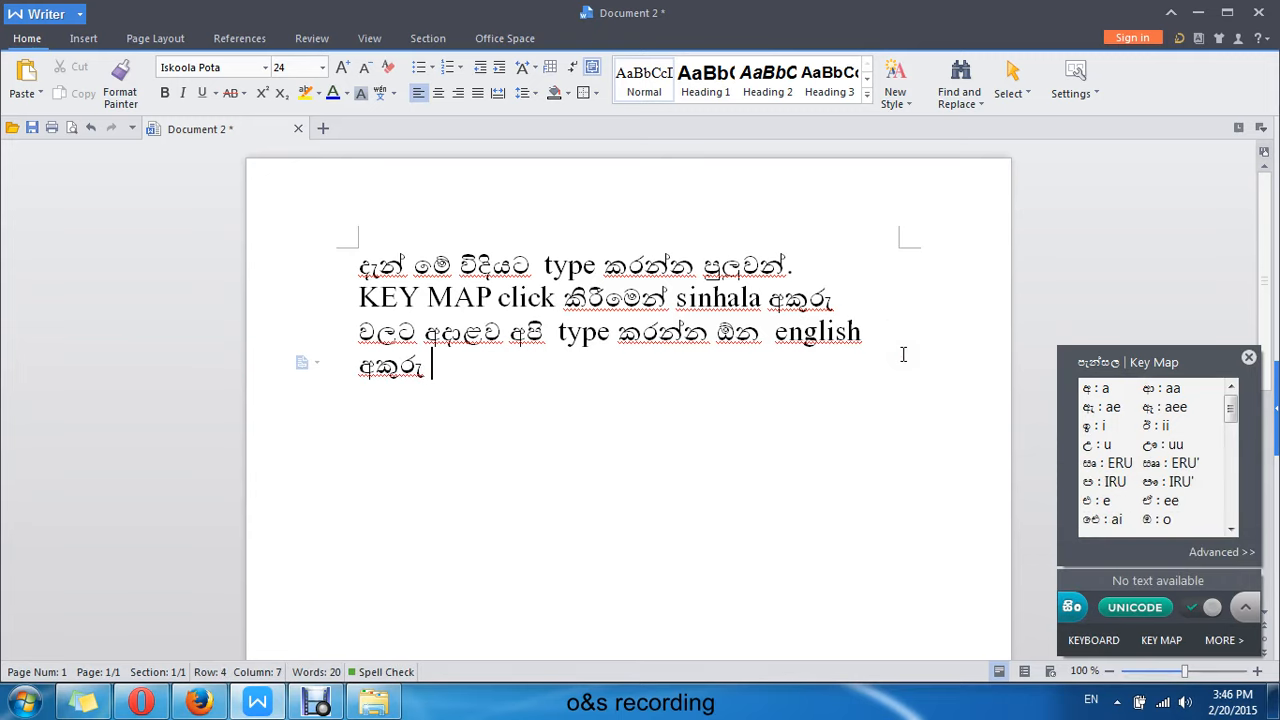
Finish the sentence with the Sinhala word "පෙන්වනවා" and a full stop, and start a new line
type("pen")
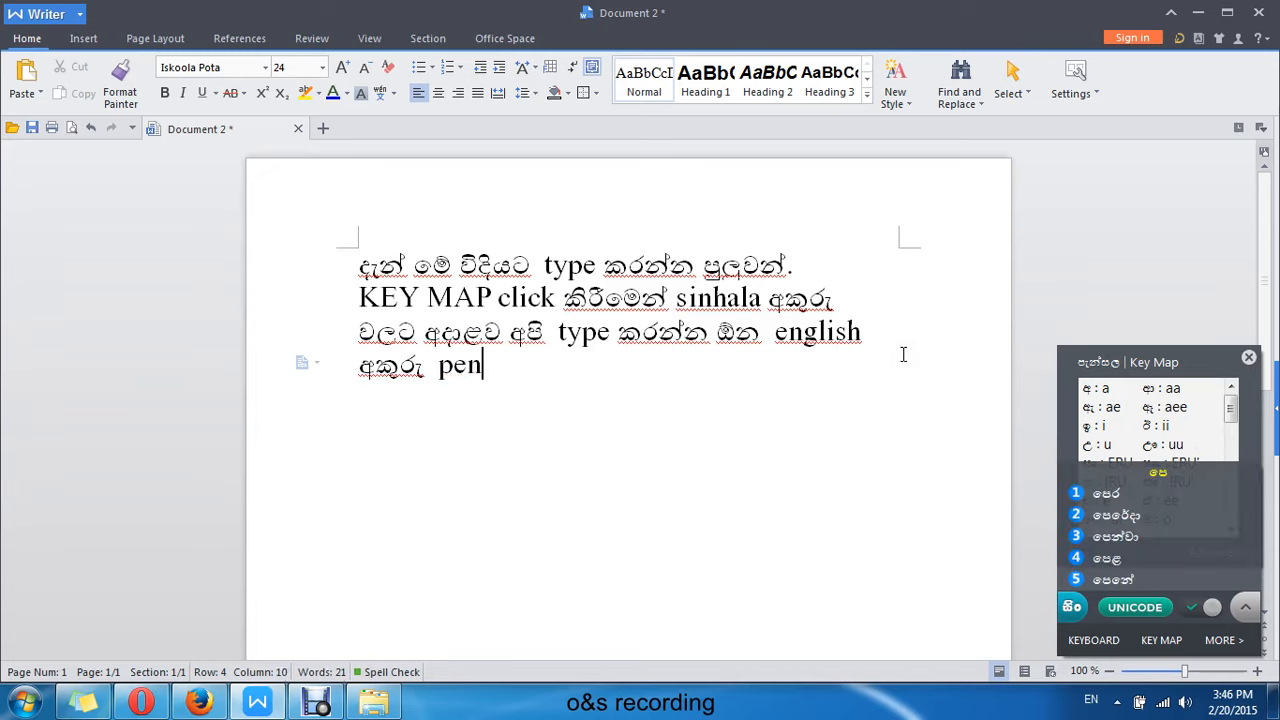
type("wana")
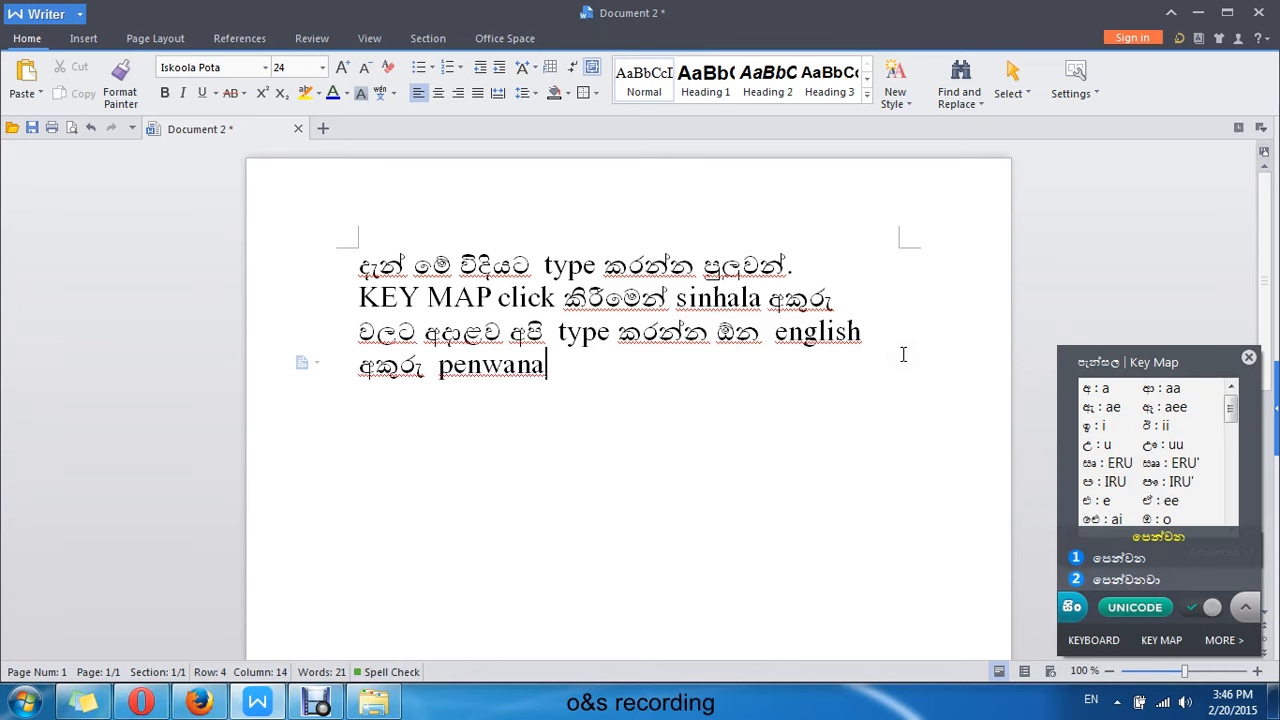
type("2")
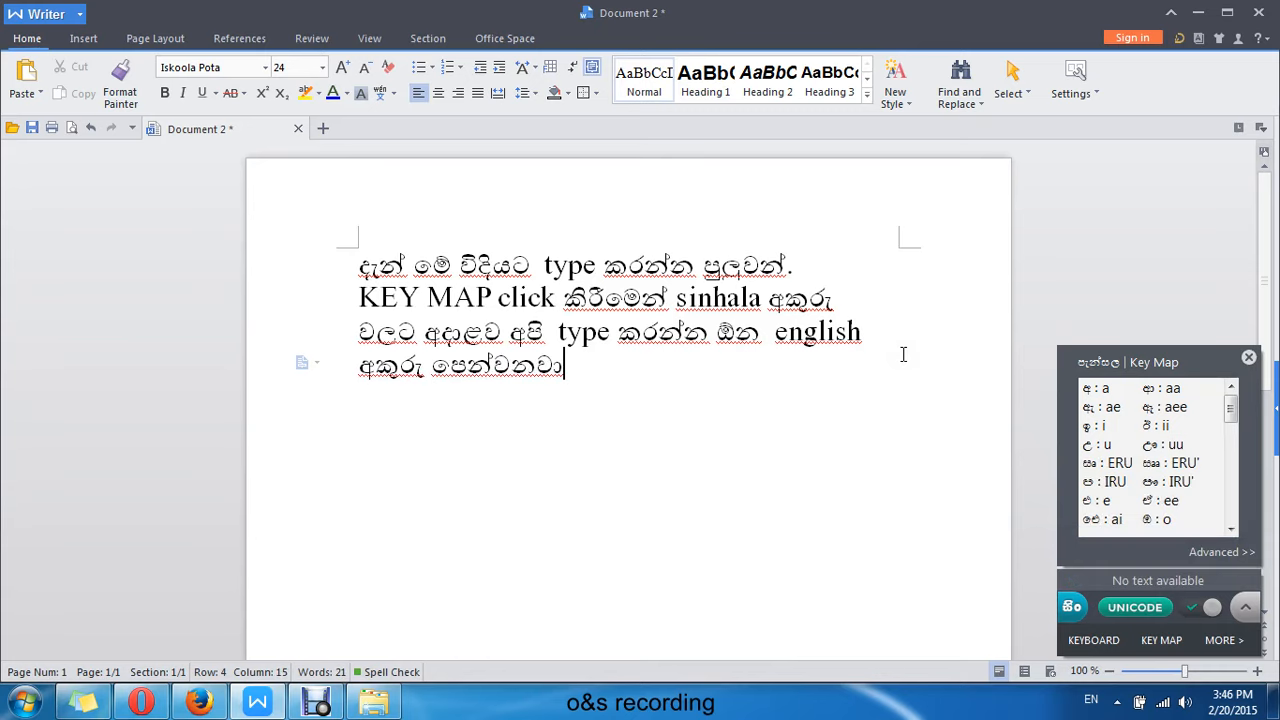
type(".")
key("Return")
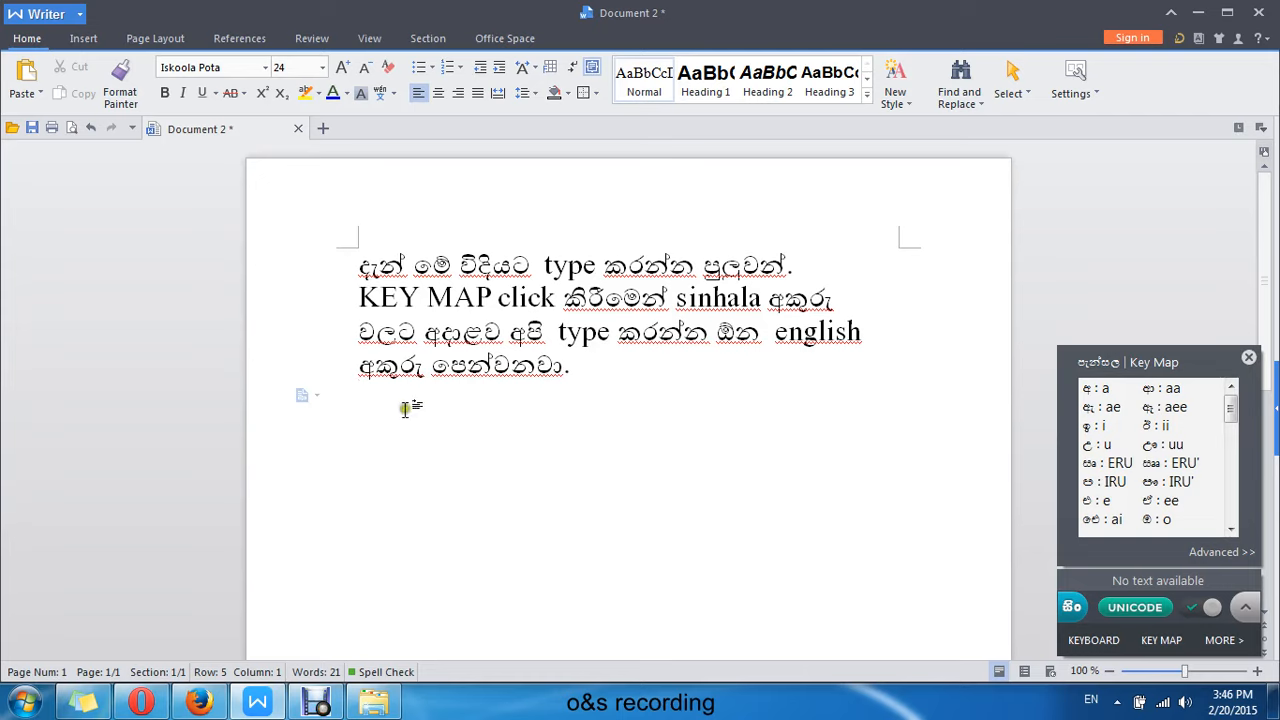
Switch the input tool to English and write "Advanced click" on the new line
left_click(1070, 607)
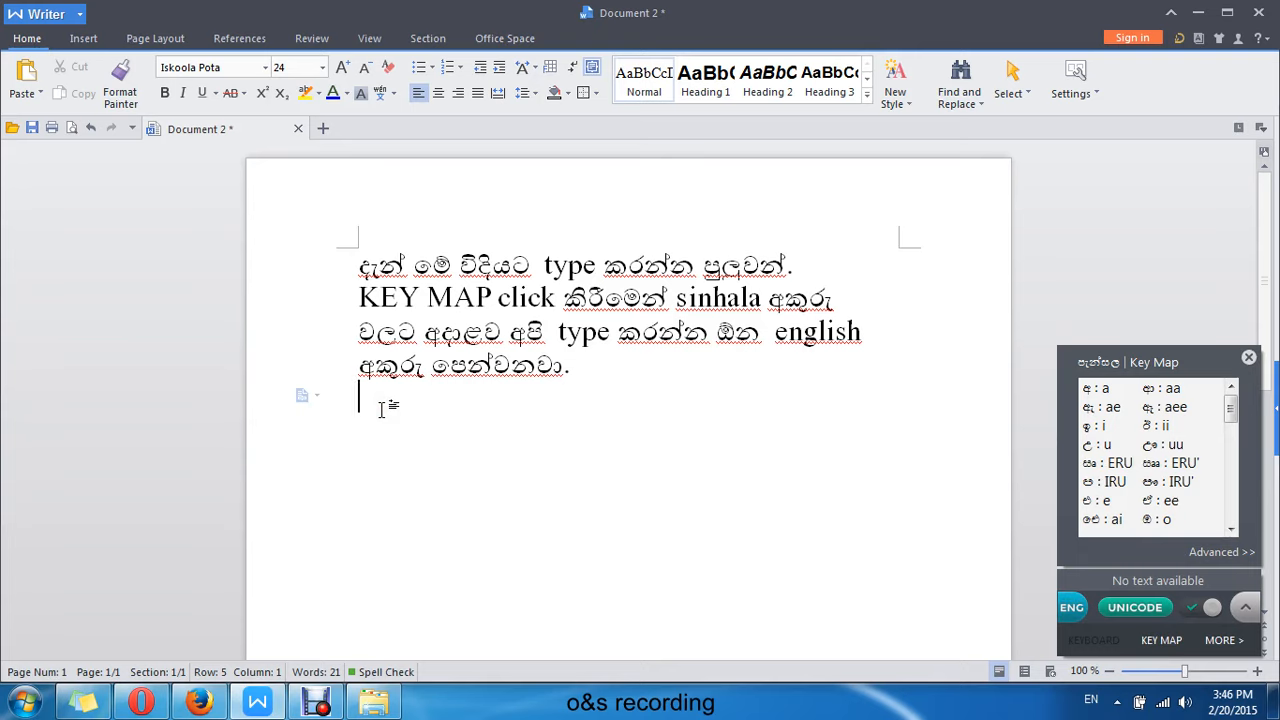
type("A")
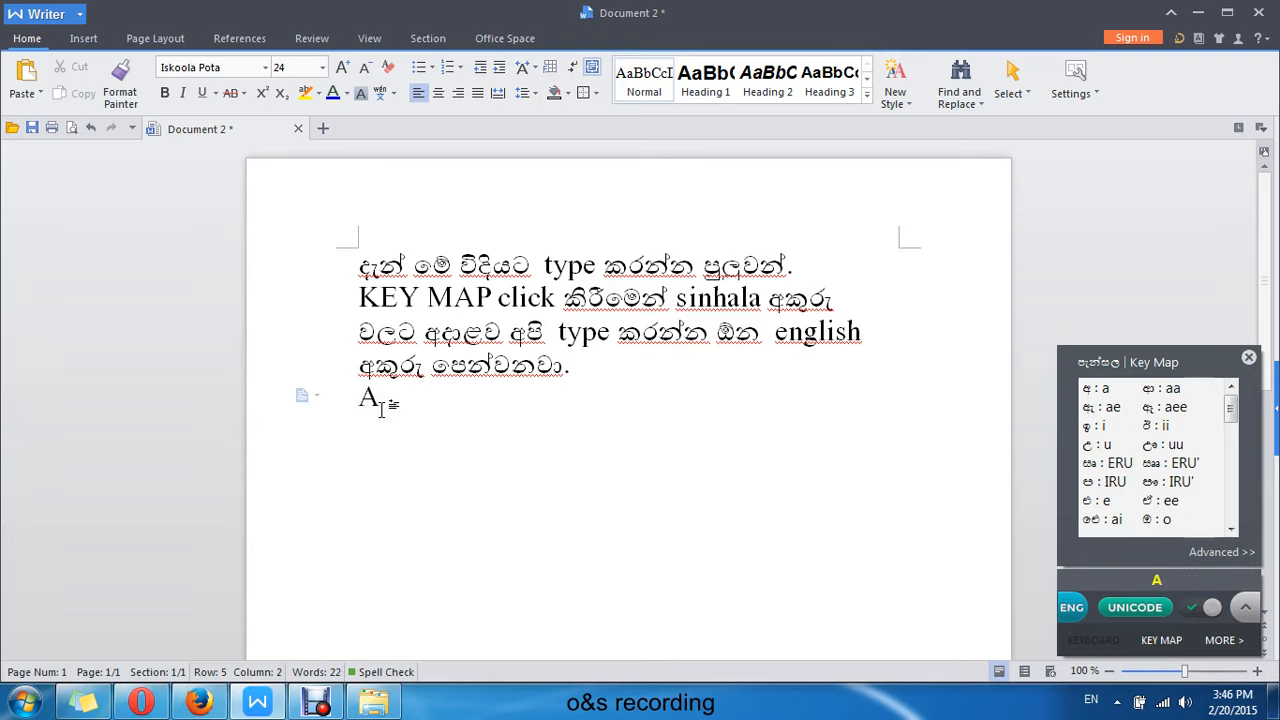
type("dva")
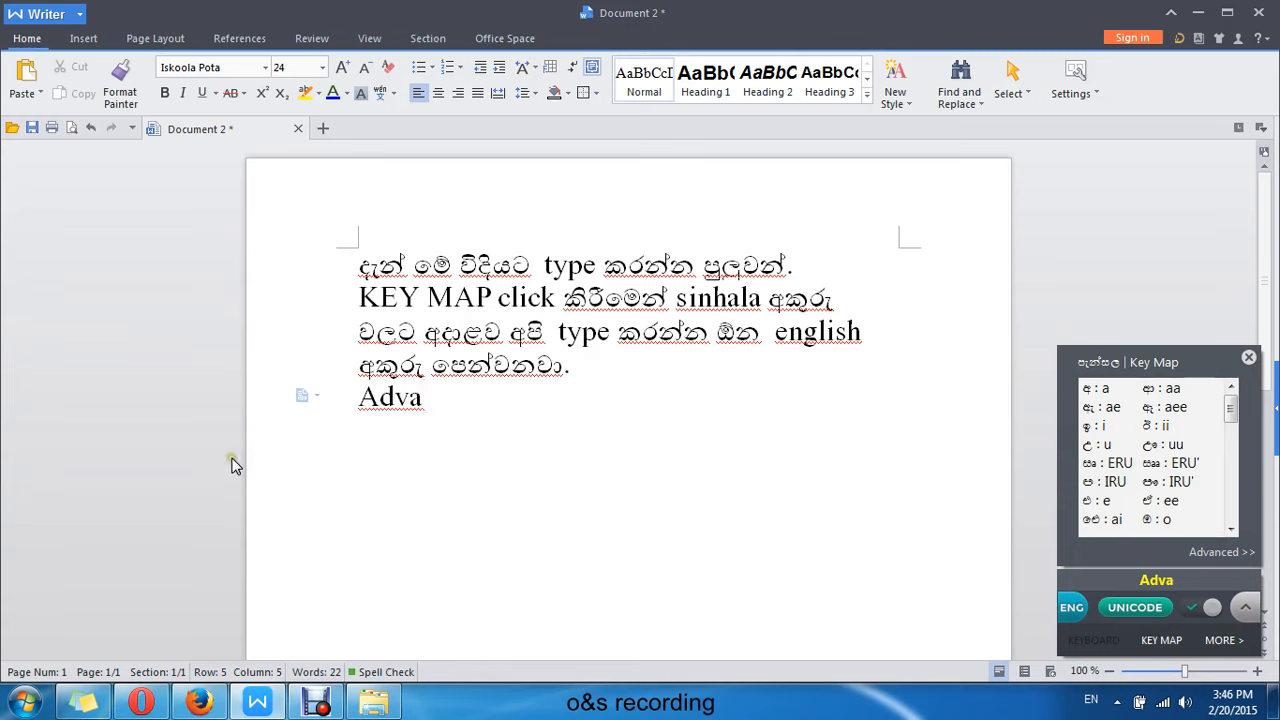
type("nced ")
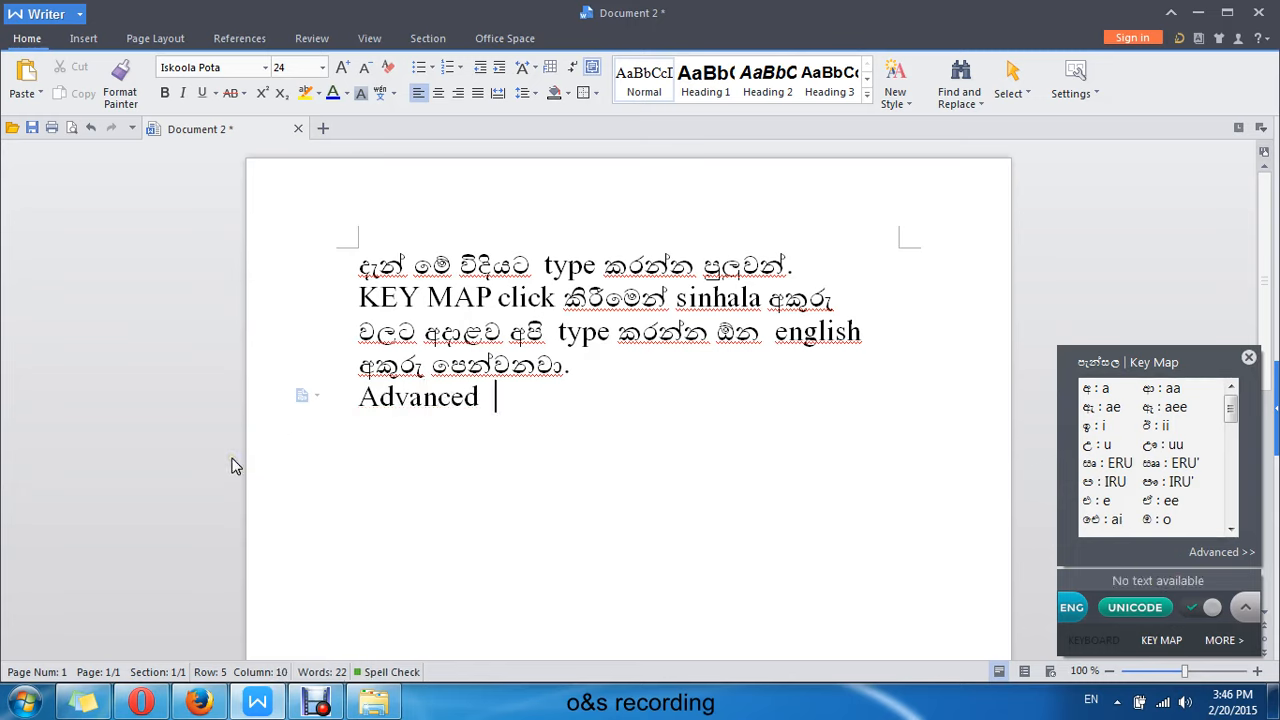
type("click")
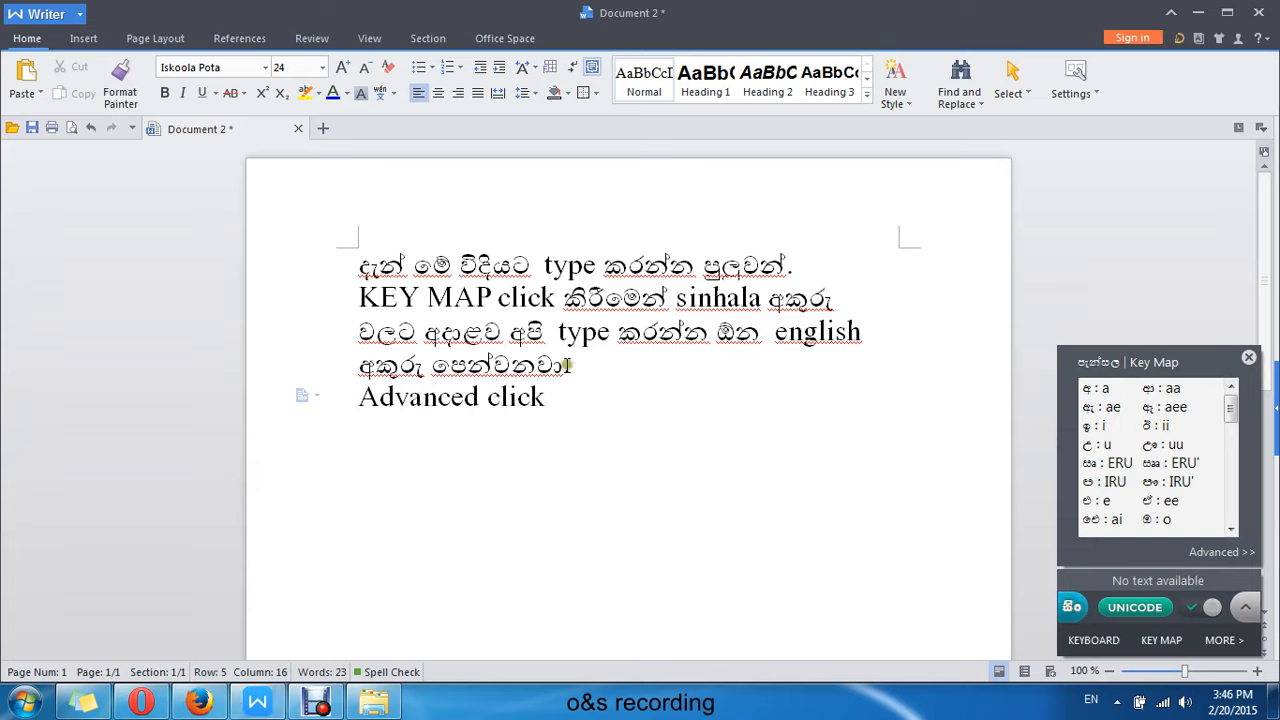
Add the Sinhala word "කිරීමෙන්" after "Advanced click", choosing it from the suggested words
type(" ki")
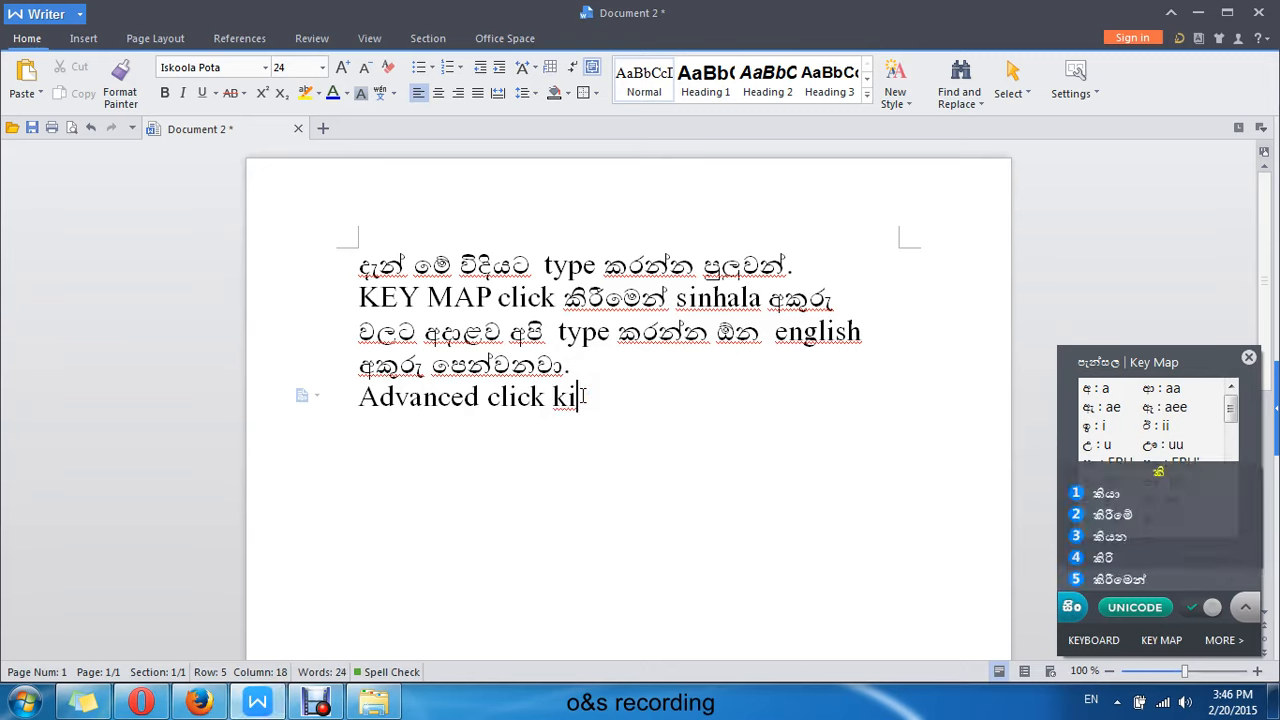
type("re")
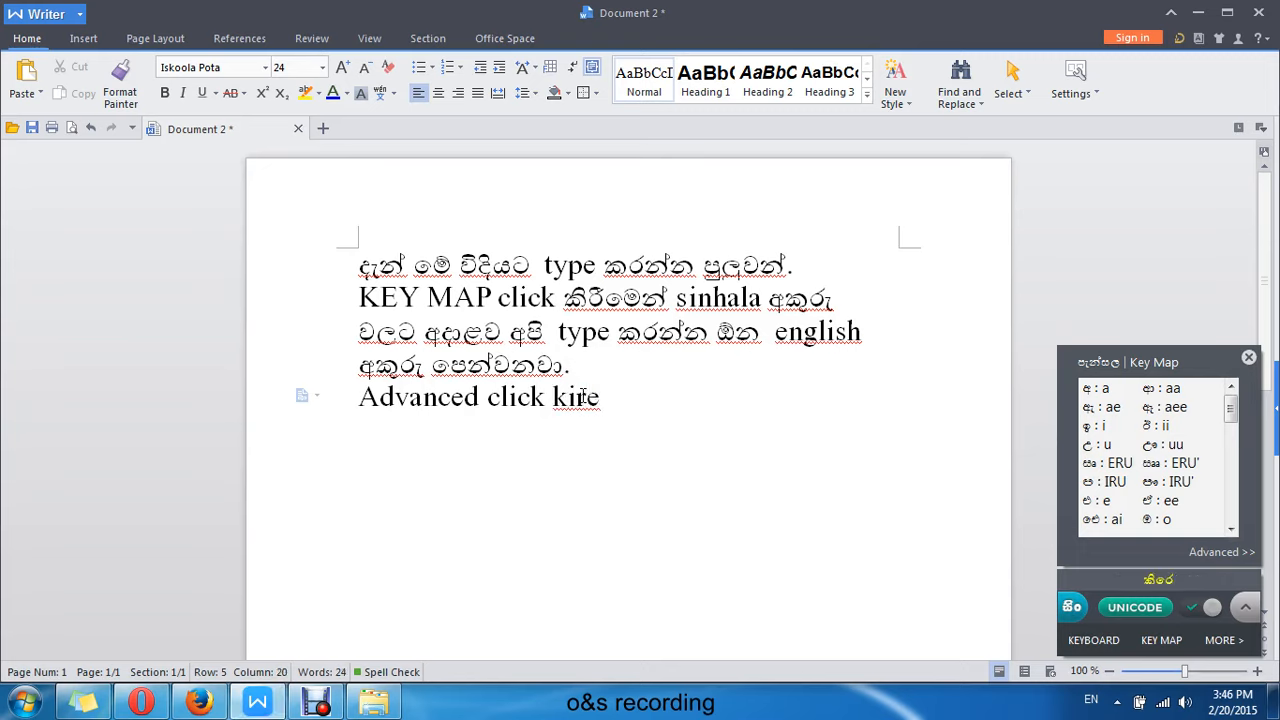
key("BackSpace")
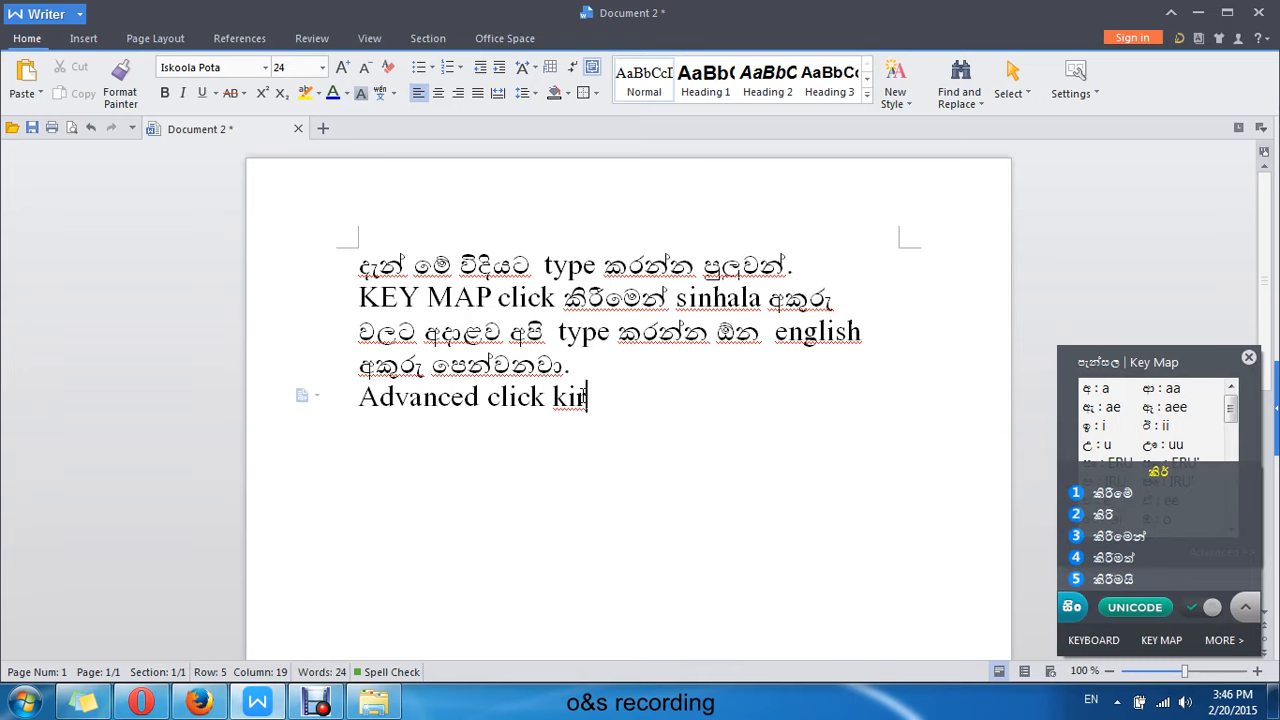
key("3")
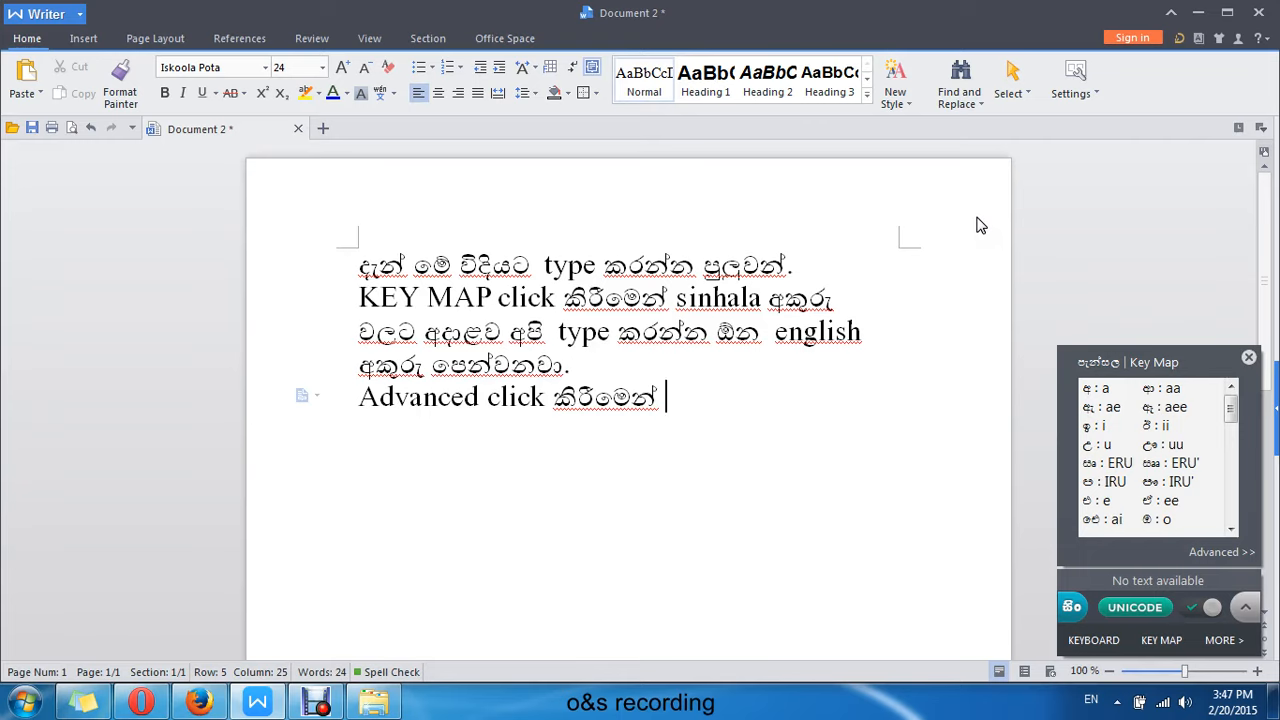
Continue the sentence with the Sinhala words "අකුරු" and "ටික"
type("aku")
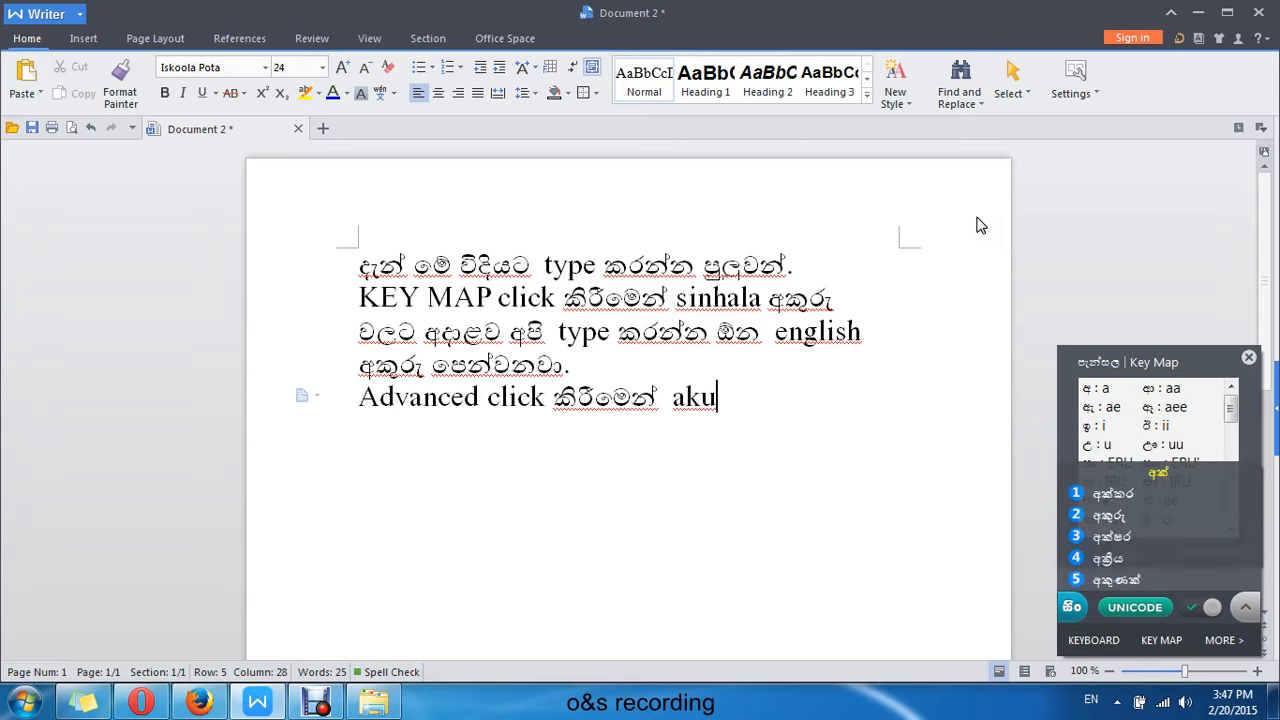
type("1 ")
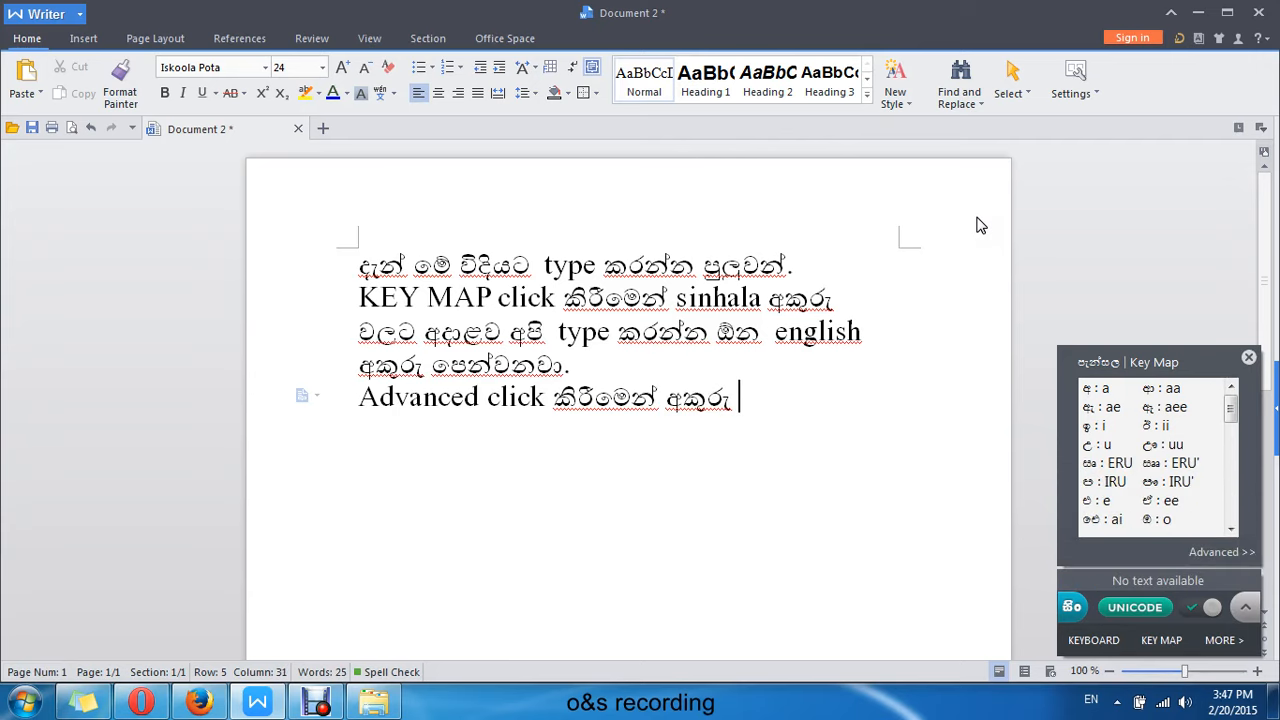
type("ti")
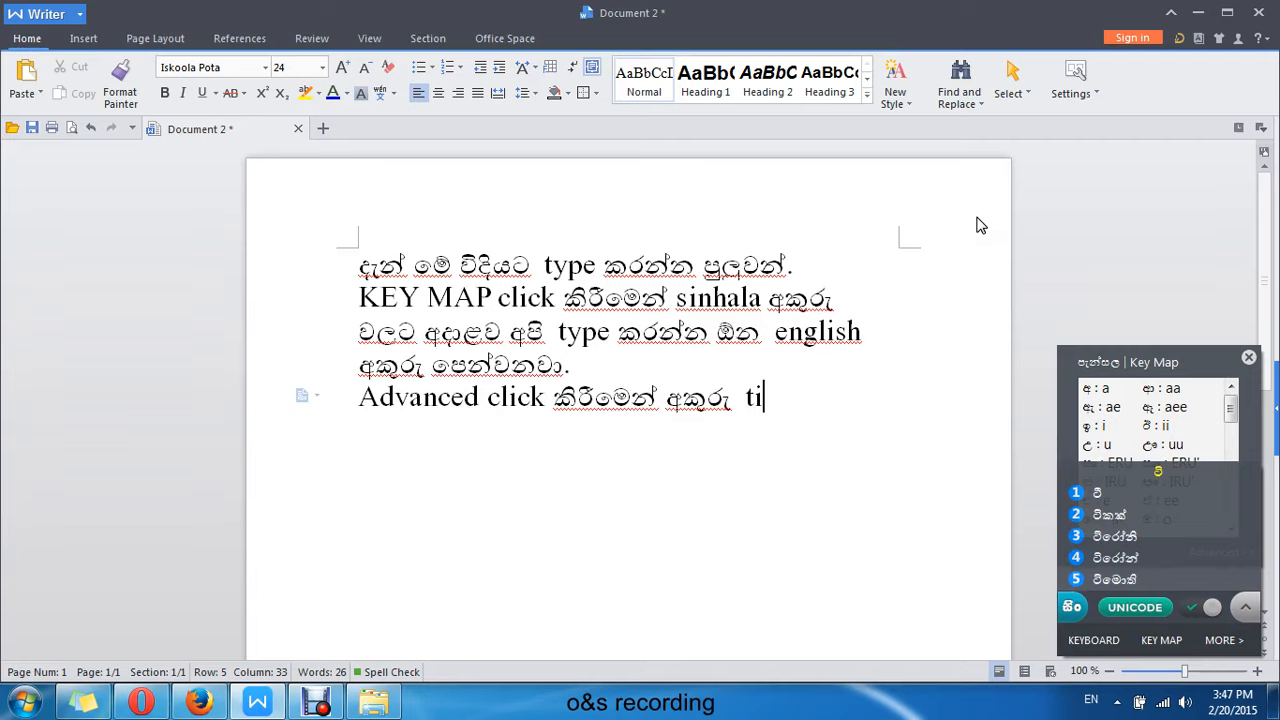
type("ka")
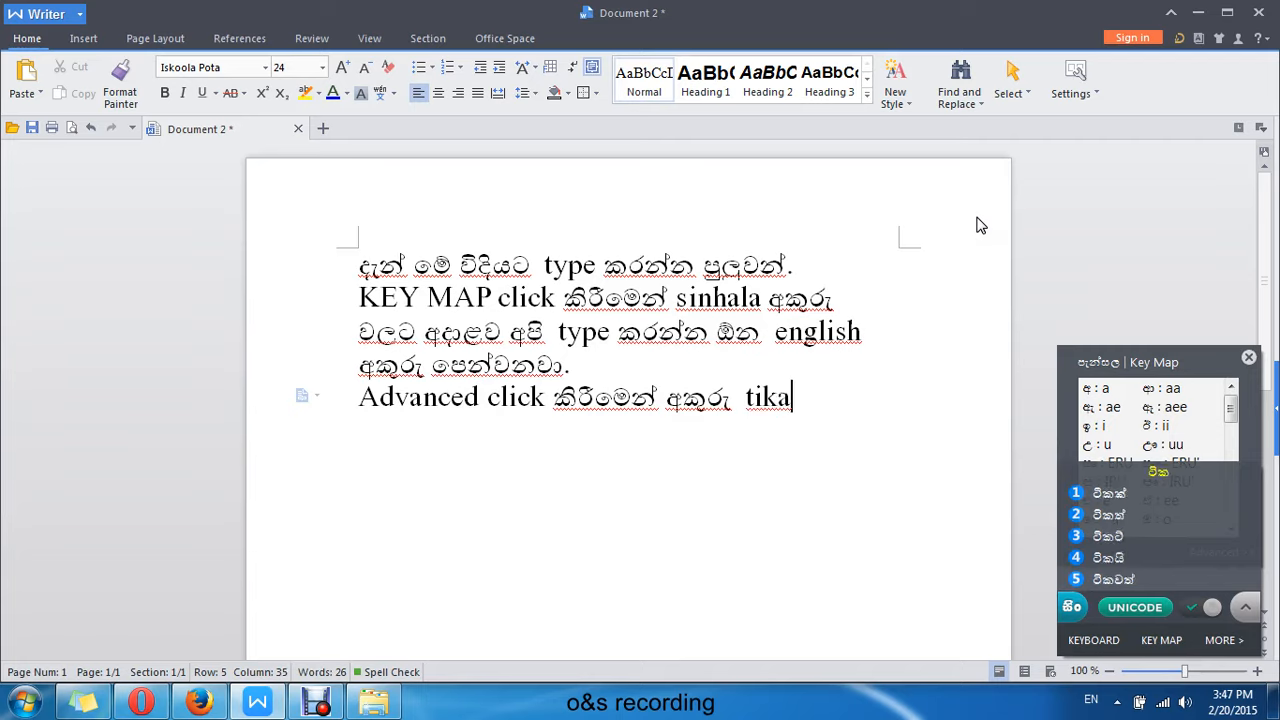
key("space")
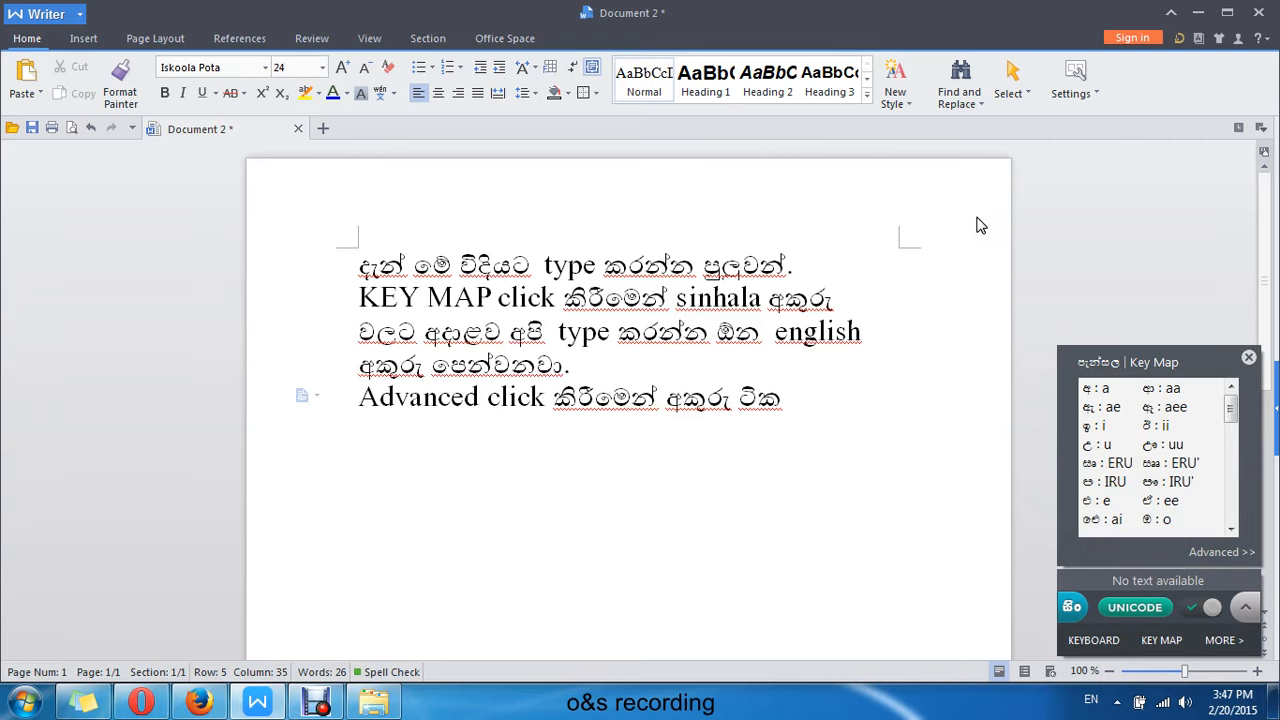
Add the English word "Fullscreen" after "ටික" and correct it to "Full screen" with the spelling suggestion
left_click(1083, 605)
left_click(832, 403)
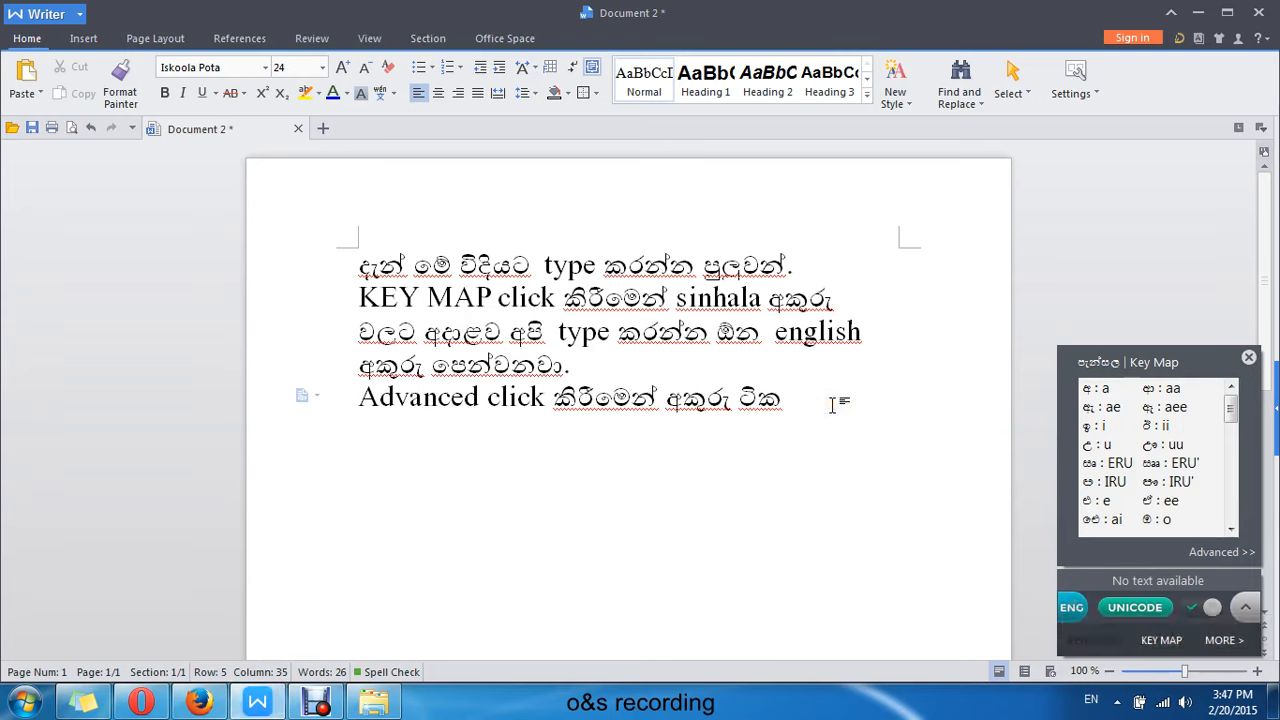
type("Fulls")
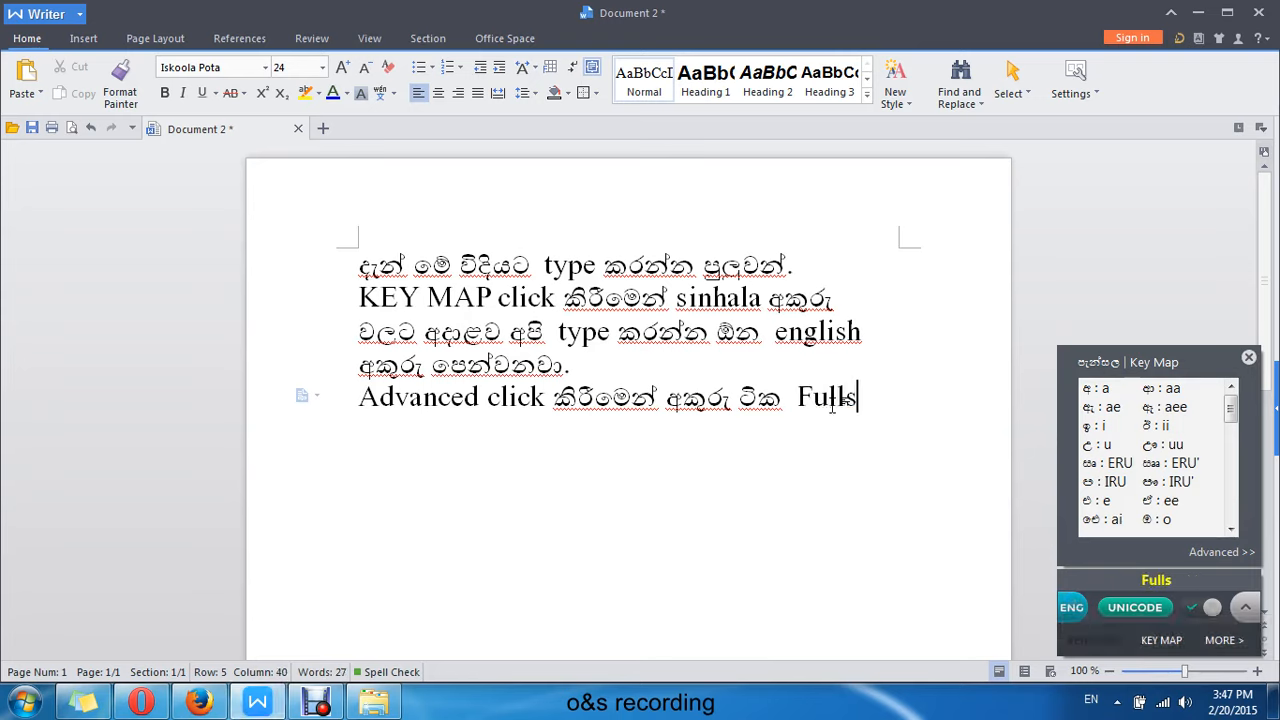
type("creen")
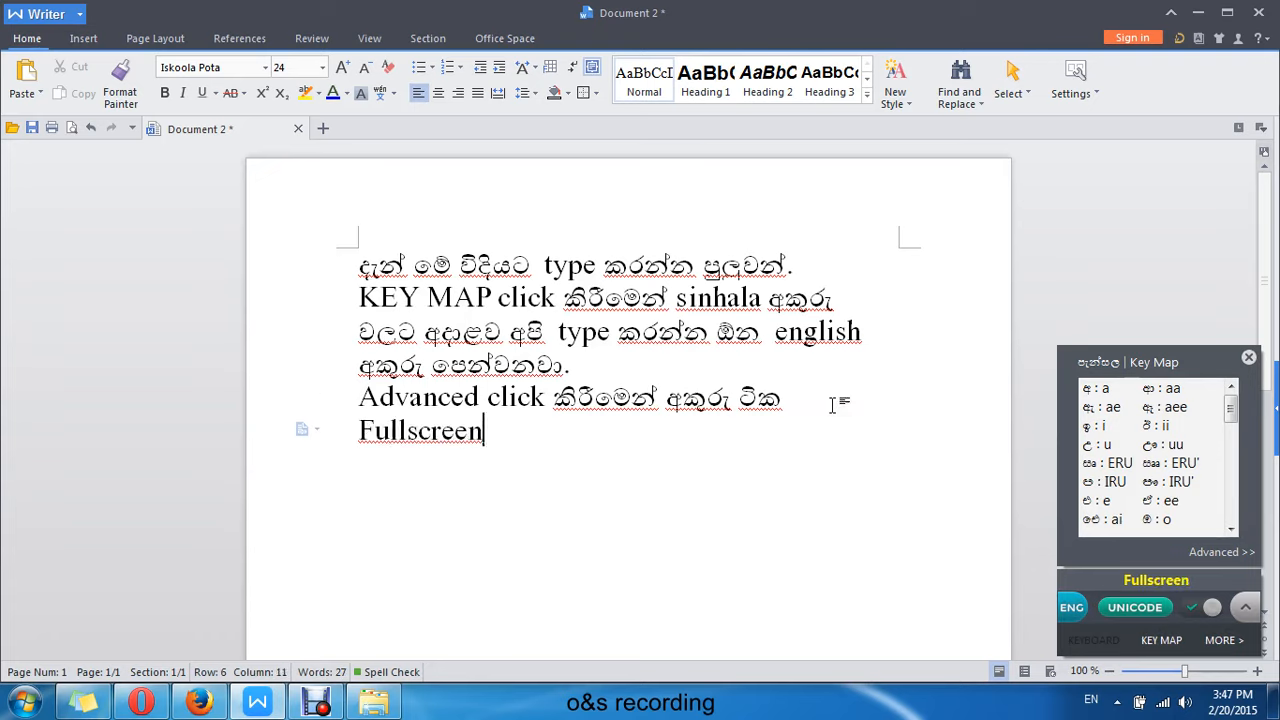
right_click(422, 436)
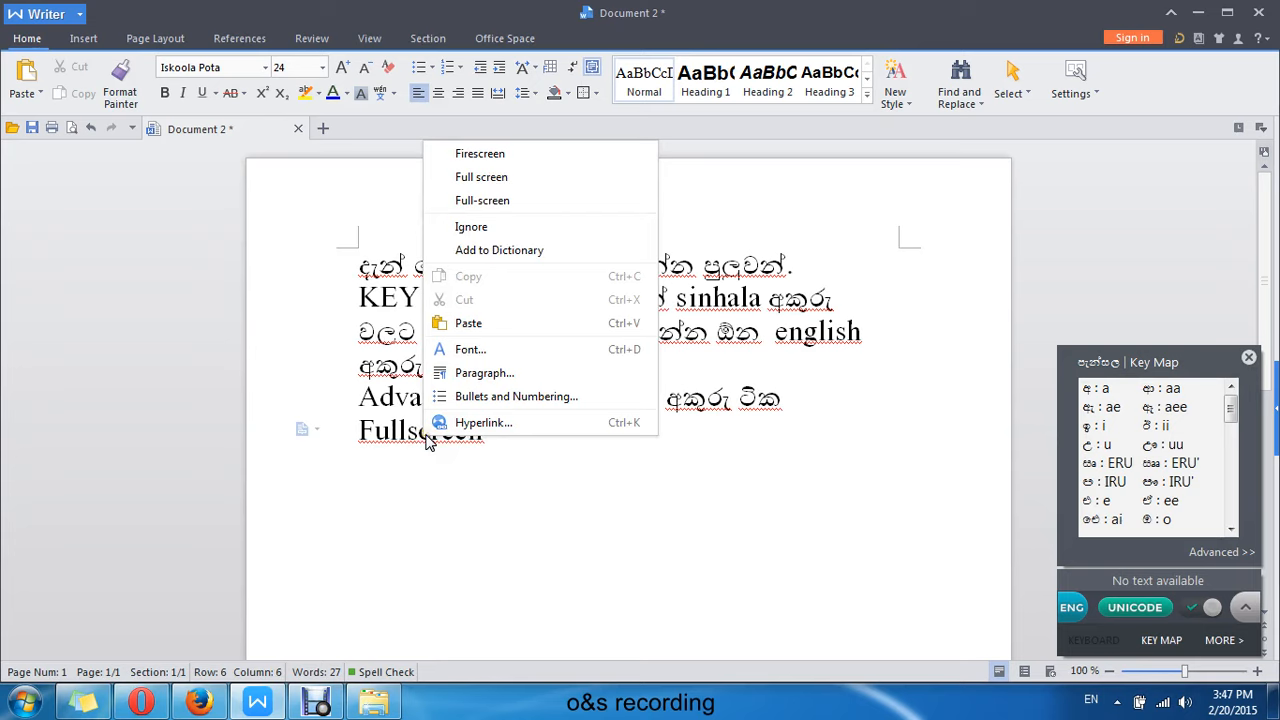
left_click(470, 177)
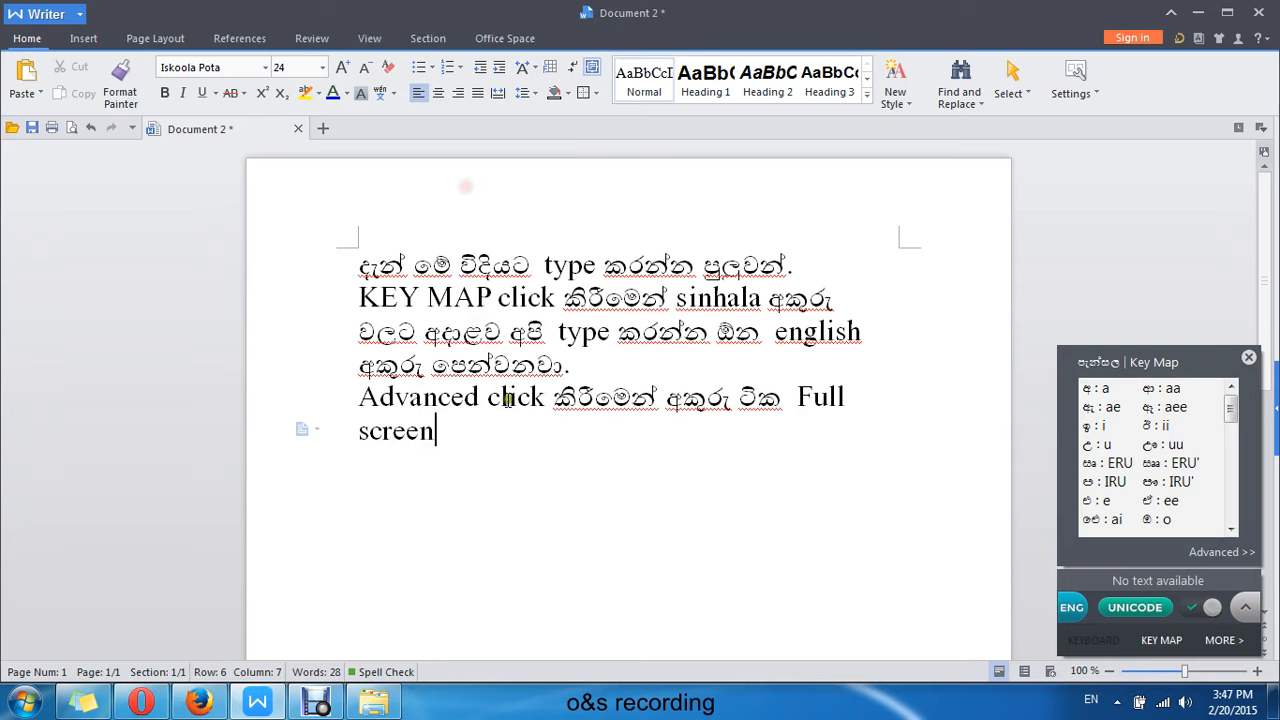
Switch the input tool back to Sinhala and add the word "බලන්න" after "Full screen", removing the extra space
left_click(1071, 607)
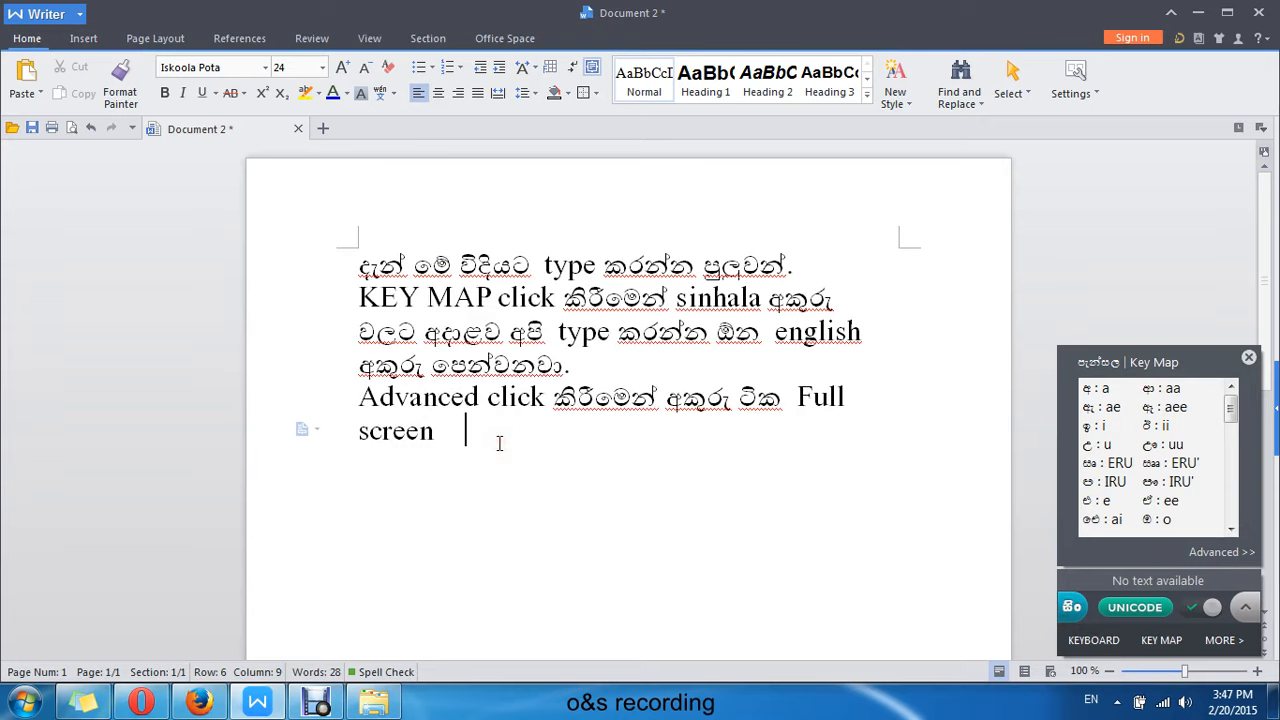
key("BackSpace")
type("ba")
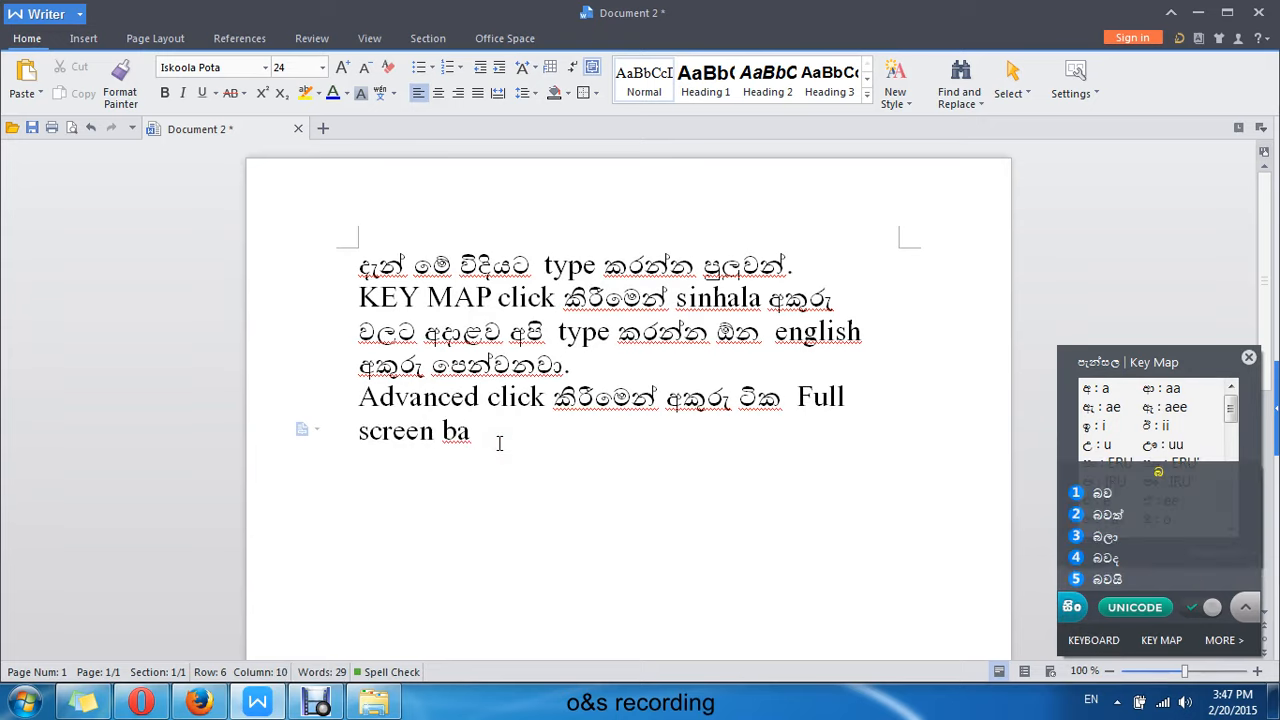
type("la")
type("n")
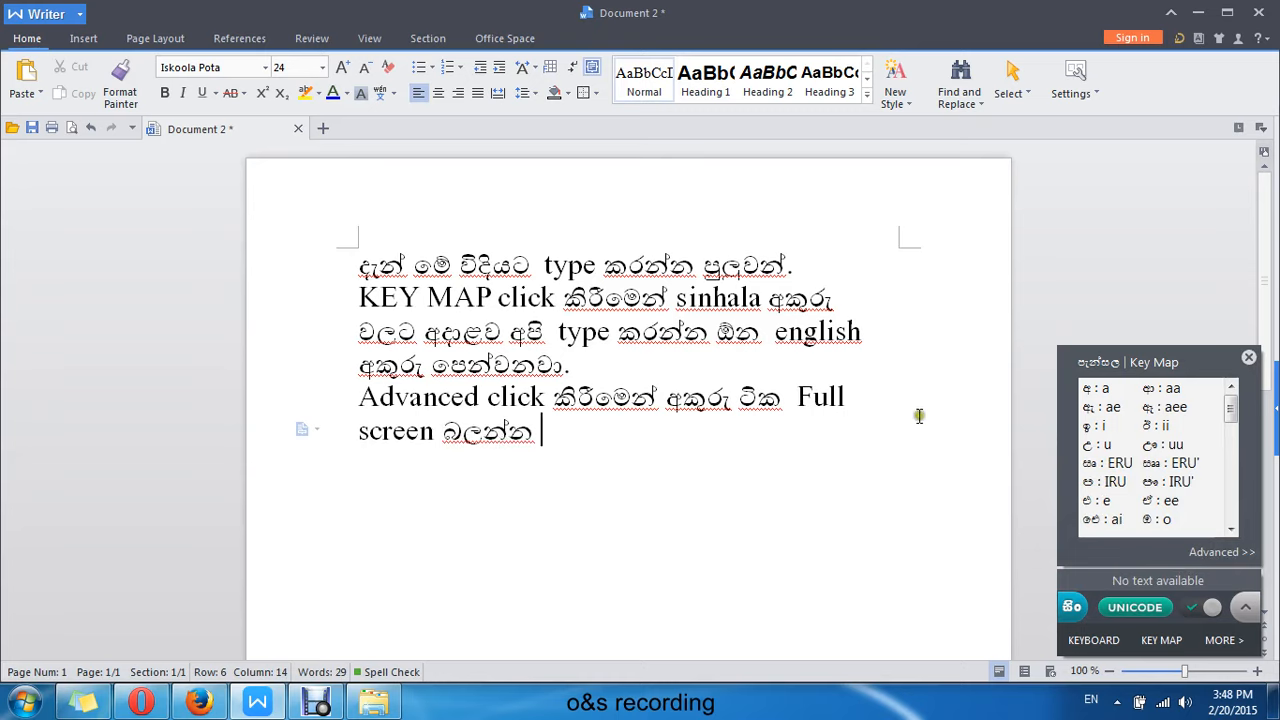
Finish the sentence after "බලන්න" with the Sinhala word "පුලුවන්" from the suggested words, correcting its ending and adding a full stop
type(" pulu")
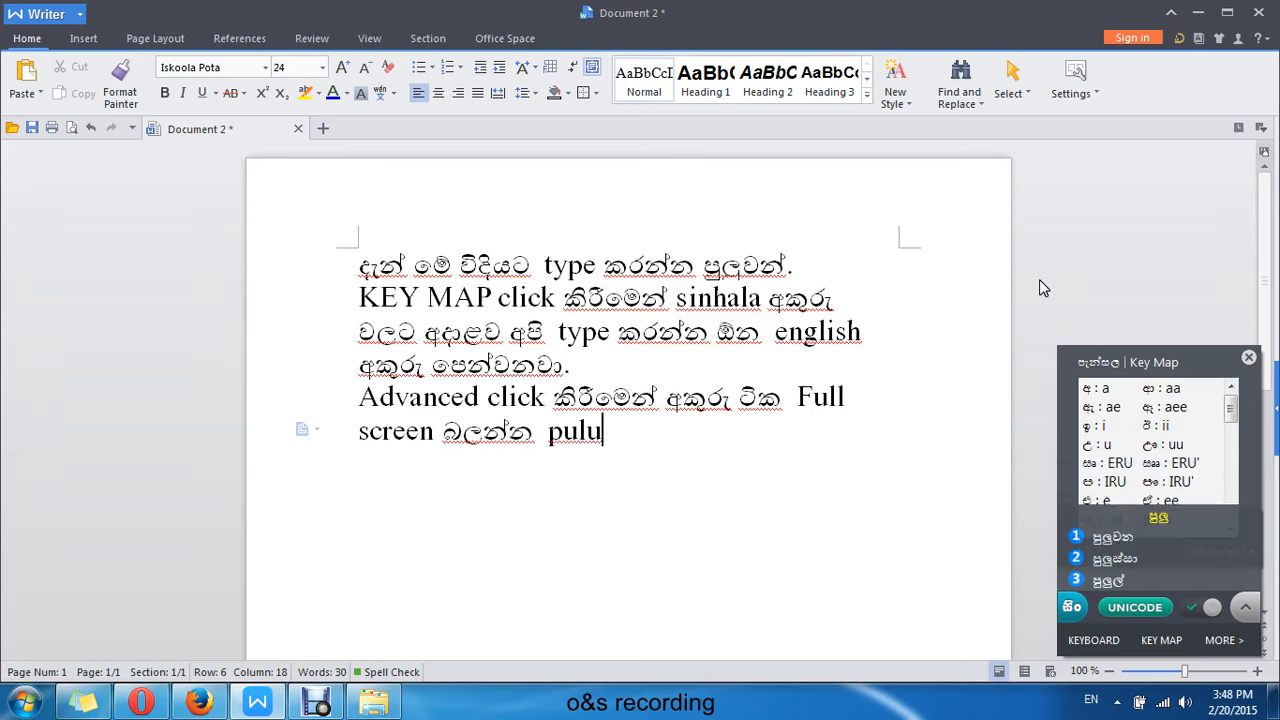
type("1")
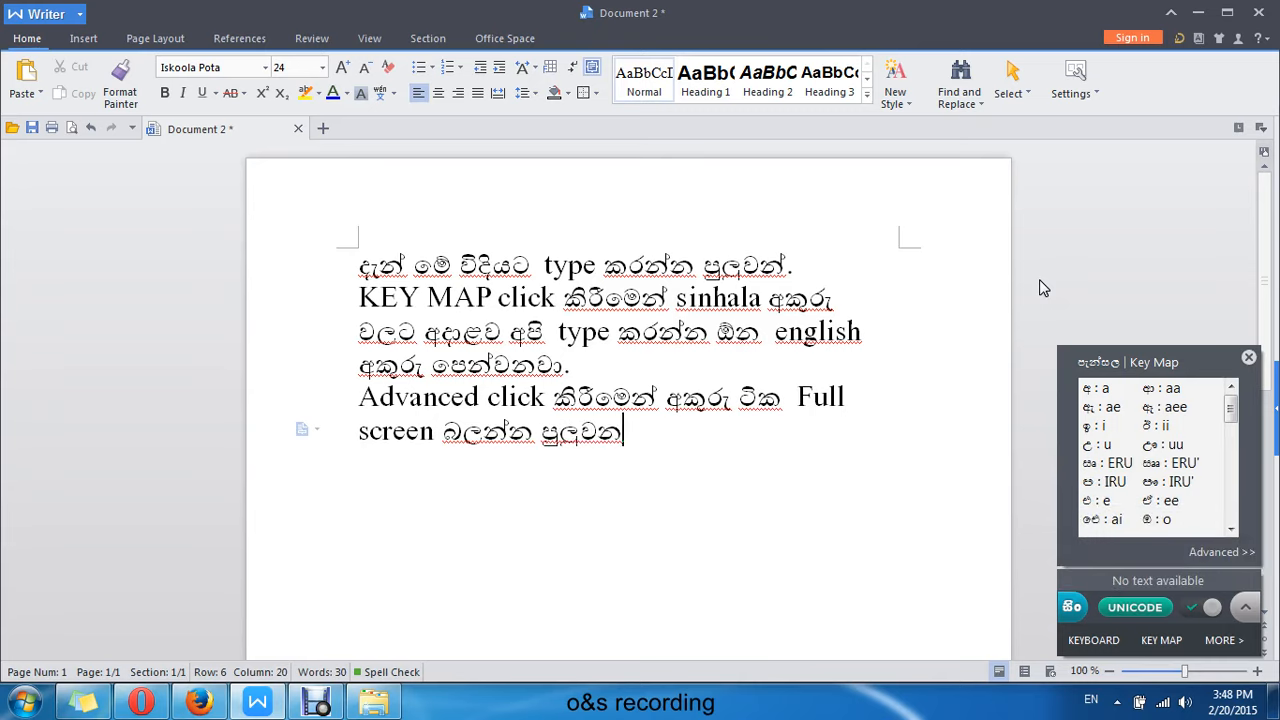
key("BackSpace")
type("n")
type(".")
Leave three blank lines below the paragraph and add the closing word "ස්තුතියි." using the suggested words
key("Return")
key("Return")
key("Return")
key("Return")
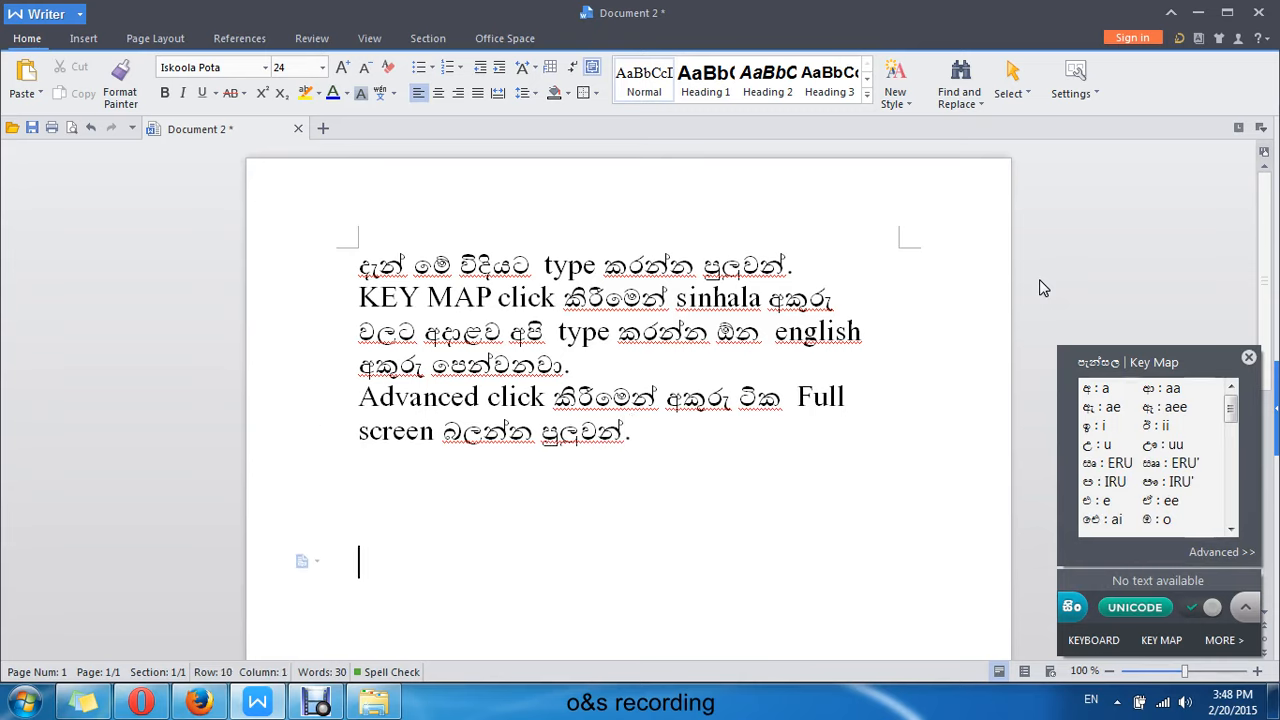
type("s")
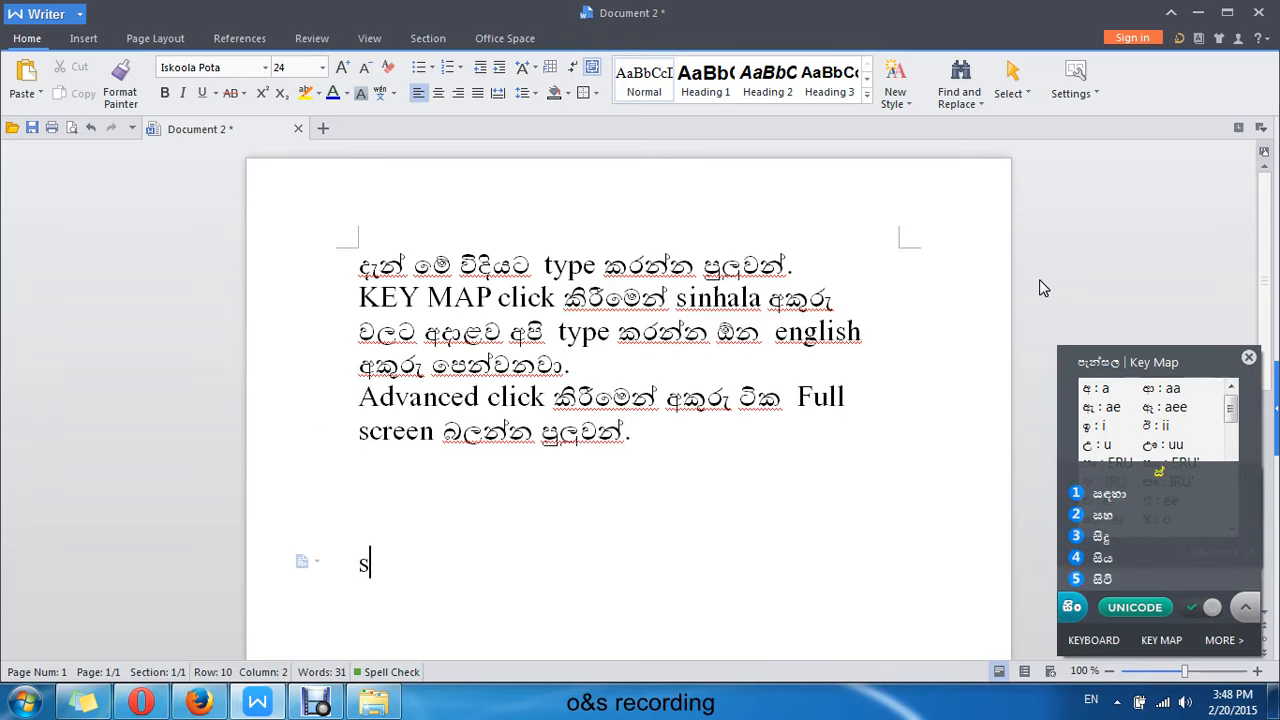
type("thu")
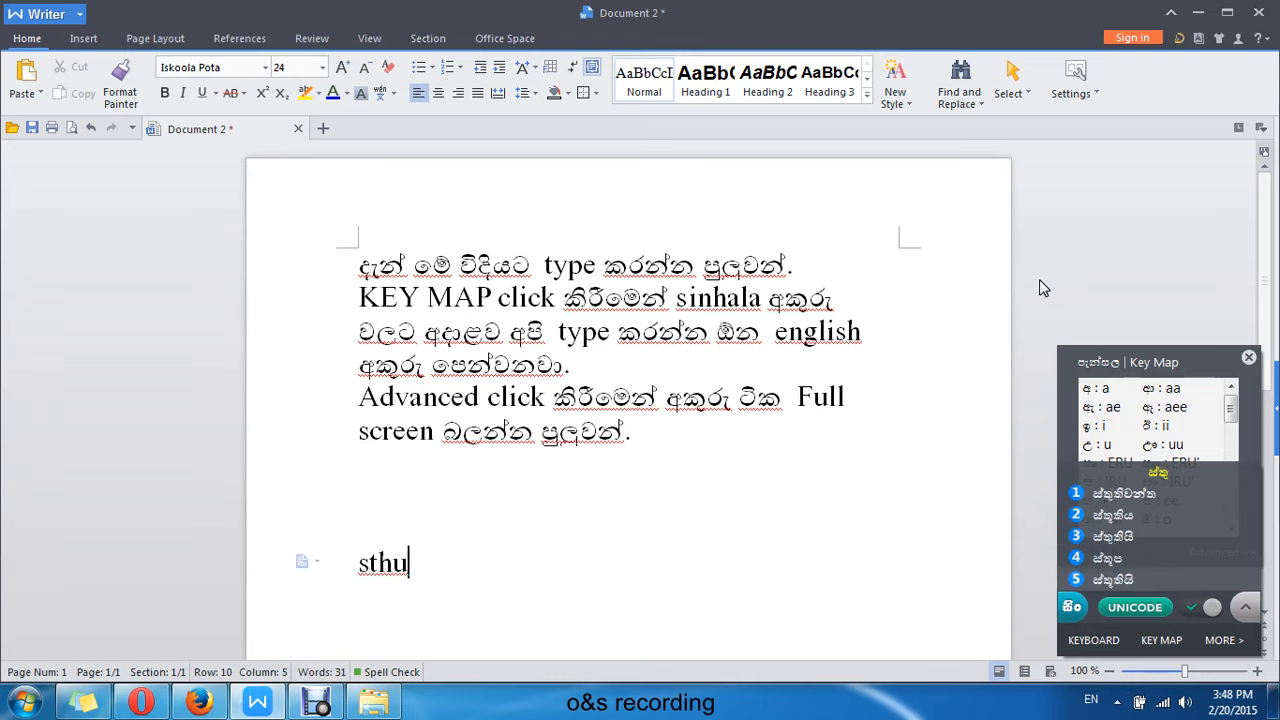
type("3")
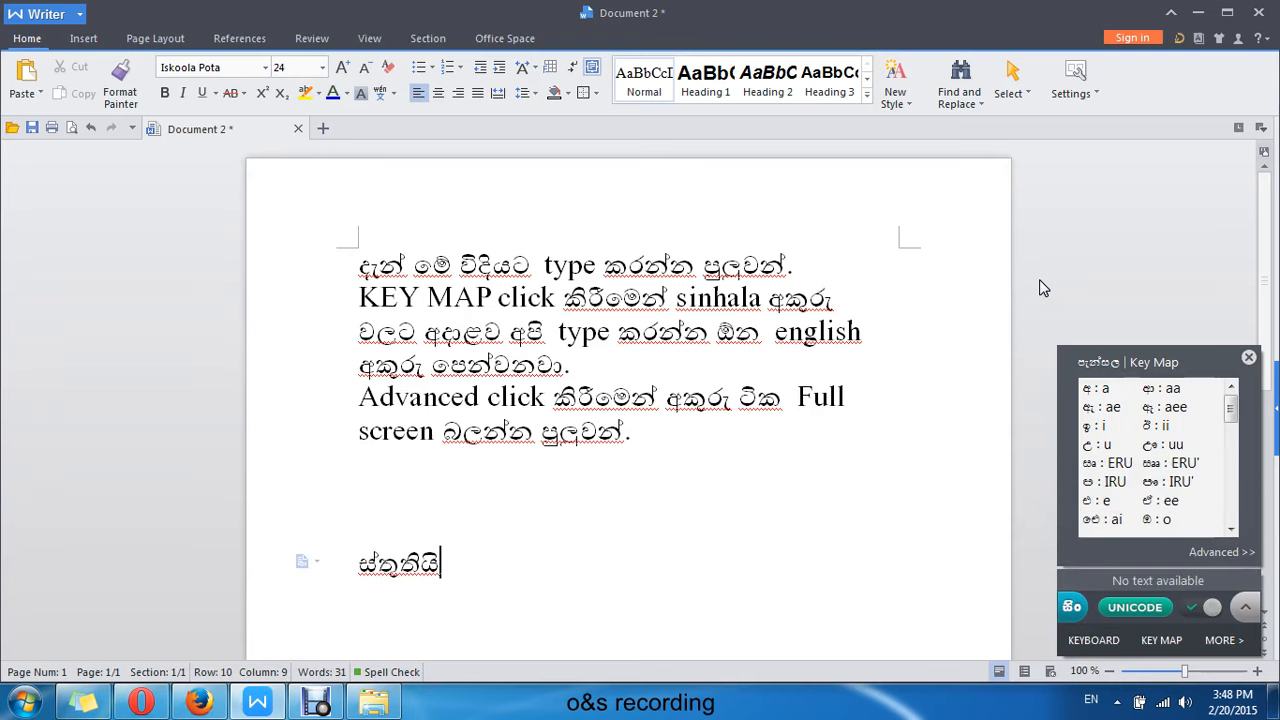
type(".")
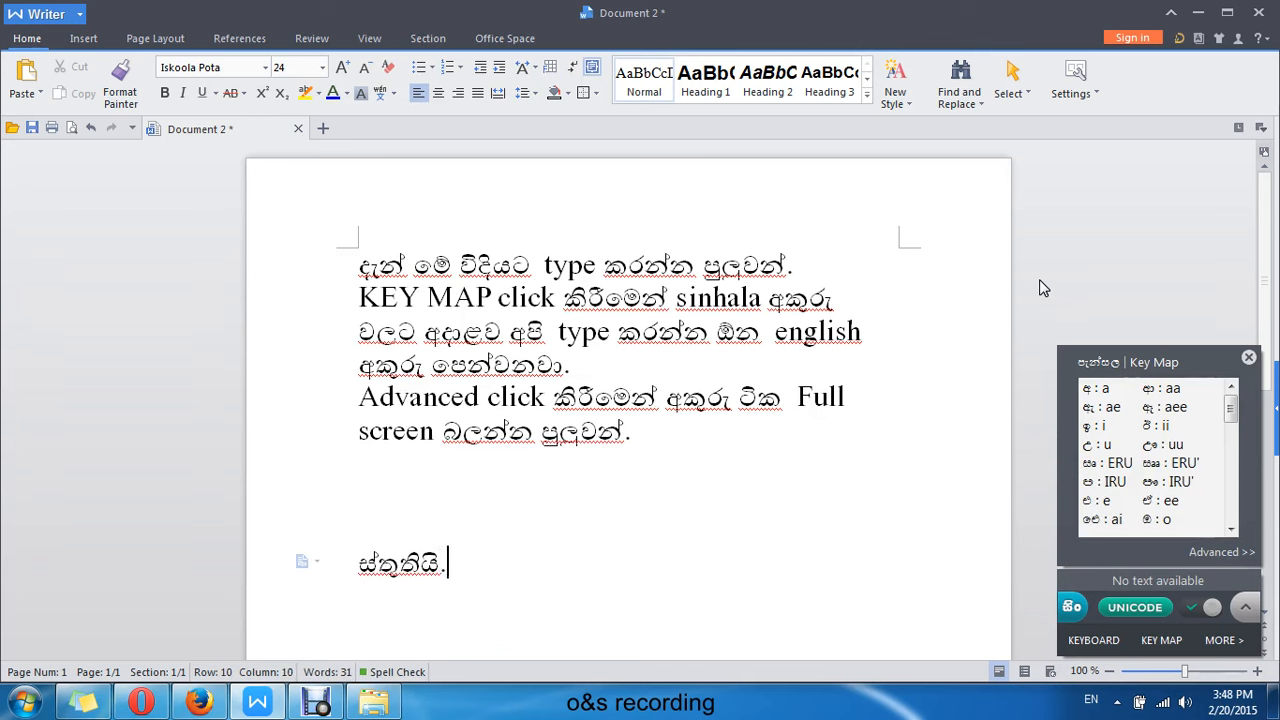
Make all the text in the document bold and deselect it
key("ctrl+a")
key("ctrl+b")
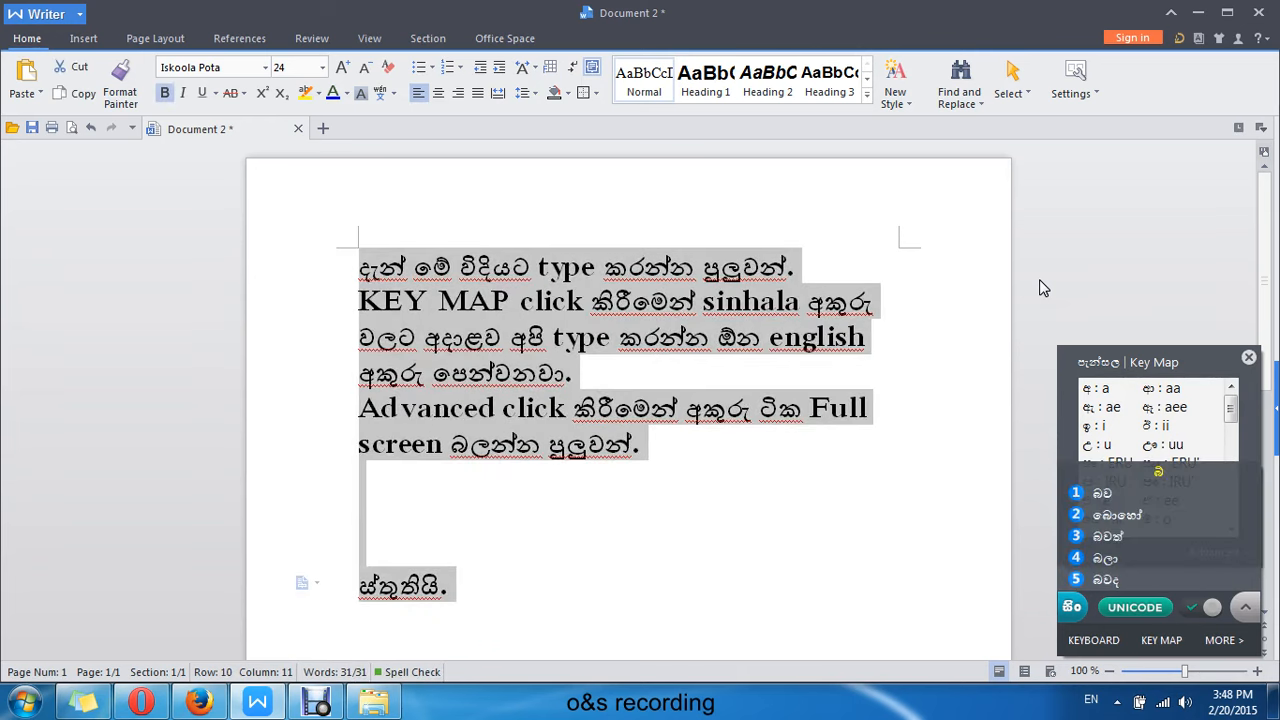
left_click(489, 581)
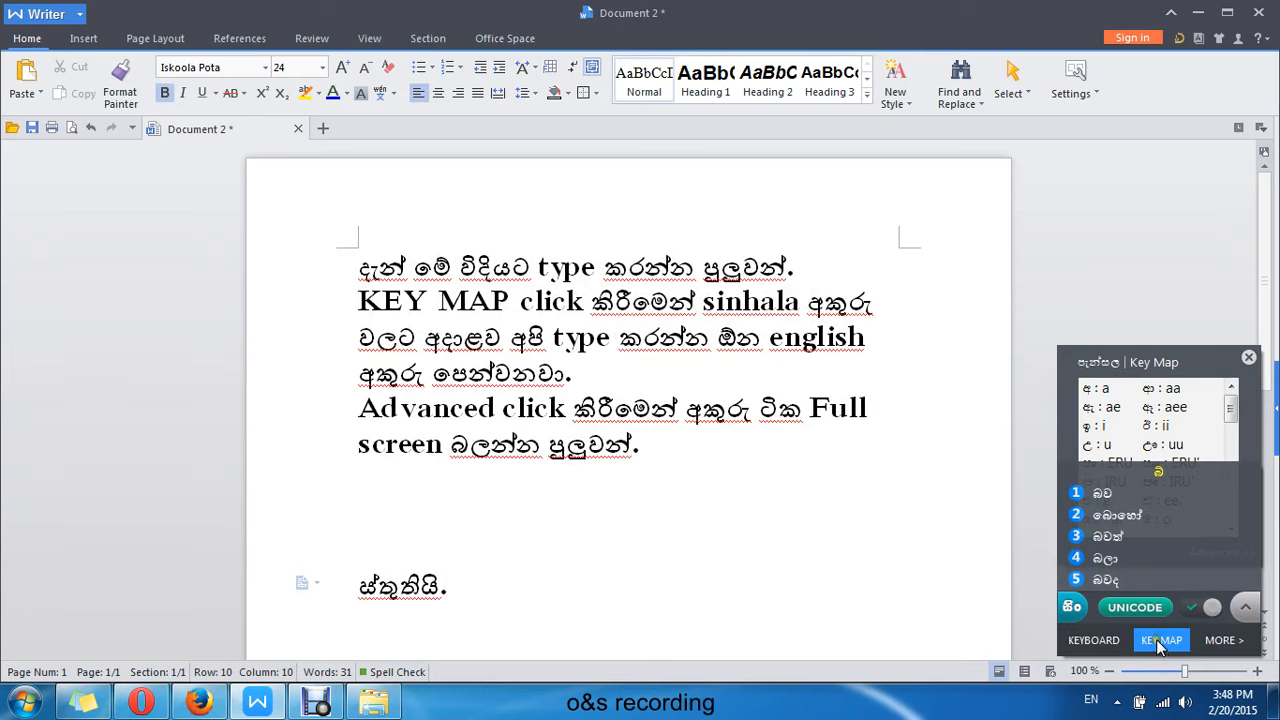
Close the Key Map and remove the stray Sinhala letter after "ස්තුතියි", ending the word with a full stop
left_click(1251, 358)
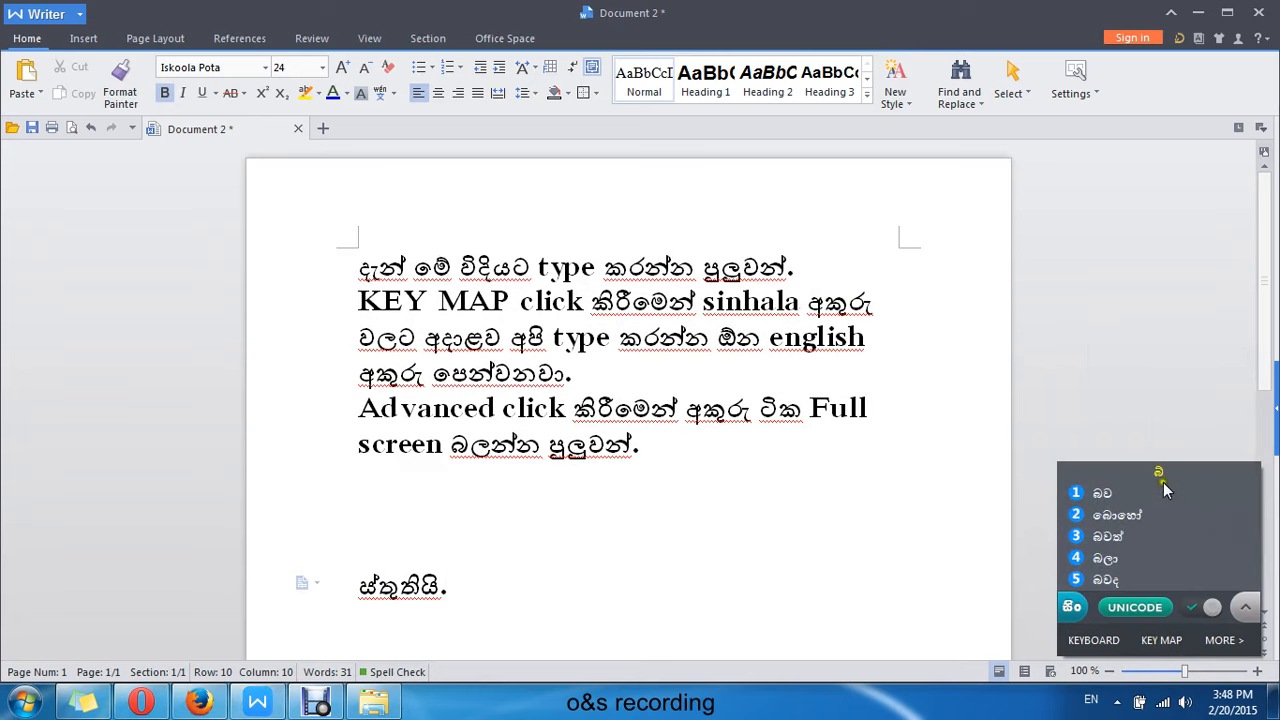
left_click(472, 587)
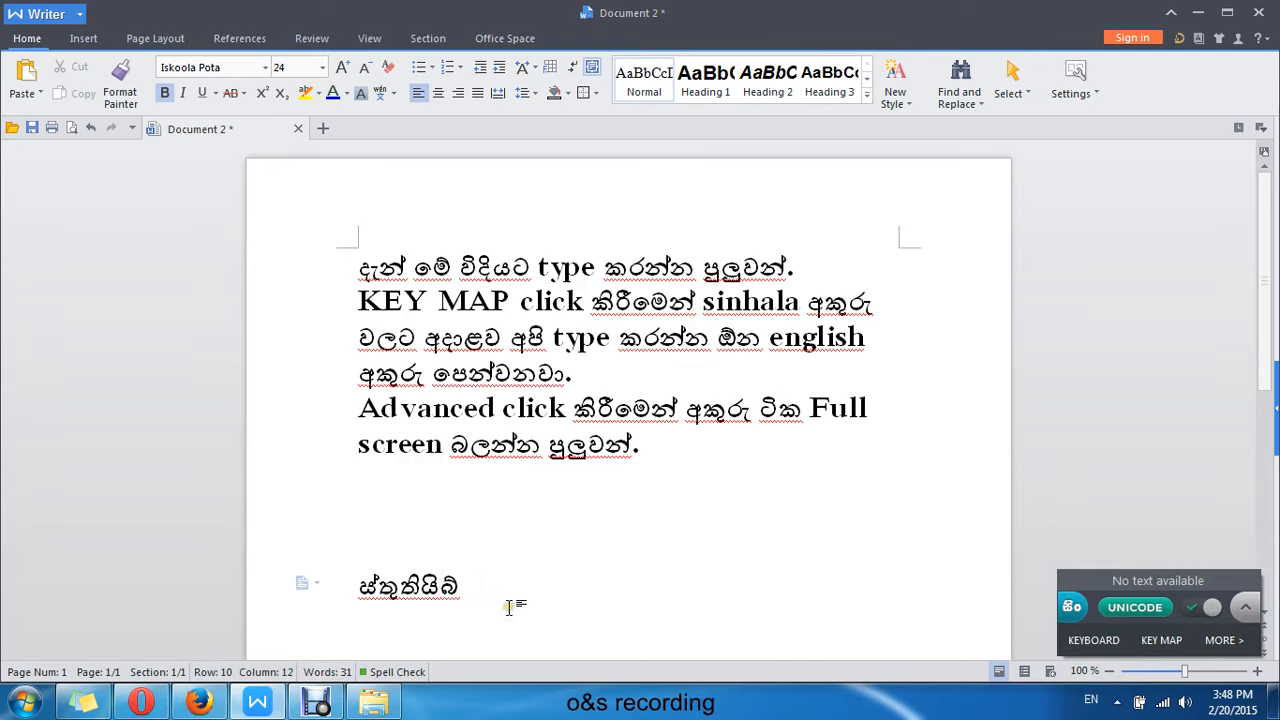
key("BackSpace")
key("BackSpace")
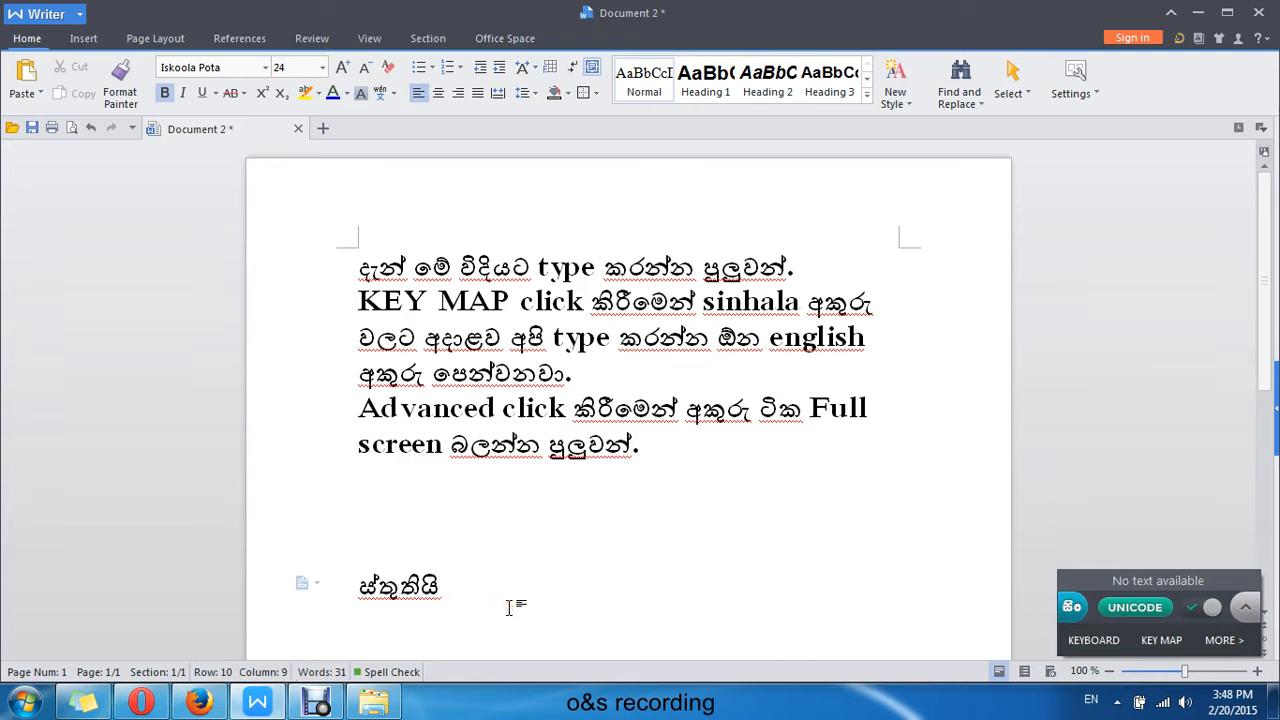
type(".")
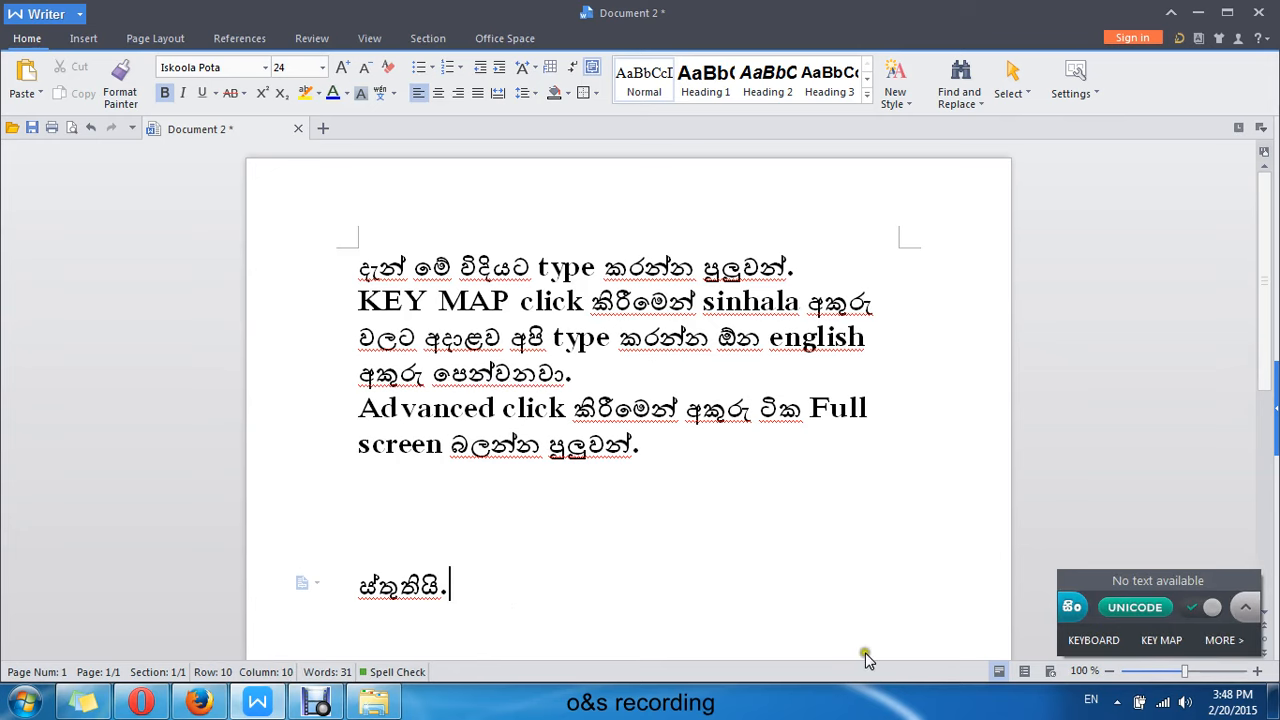
Show the Sinhala Key Map and its Advanced full letter list, and close both
left_click(1155, 641)
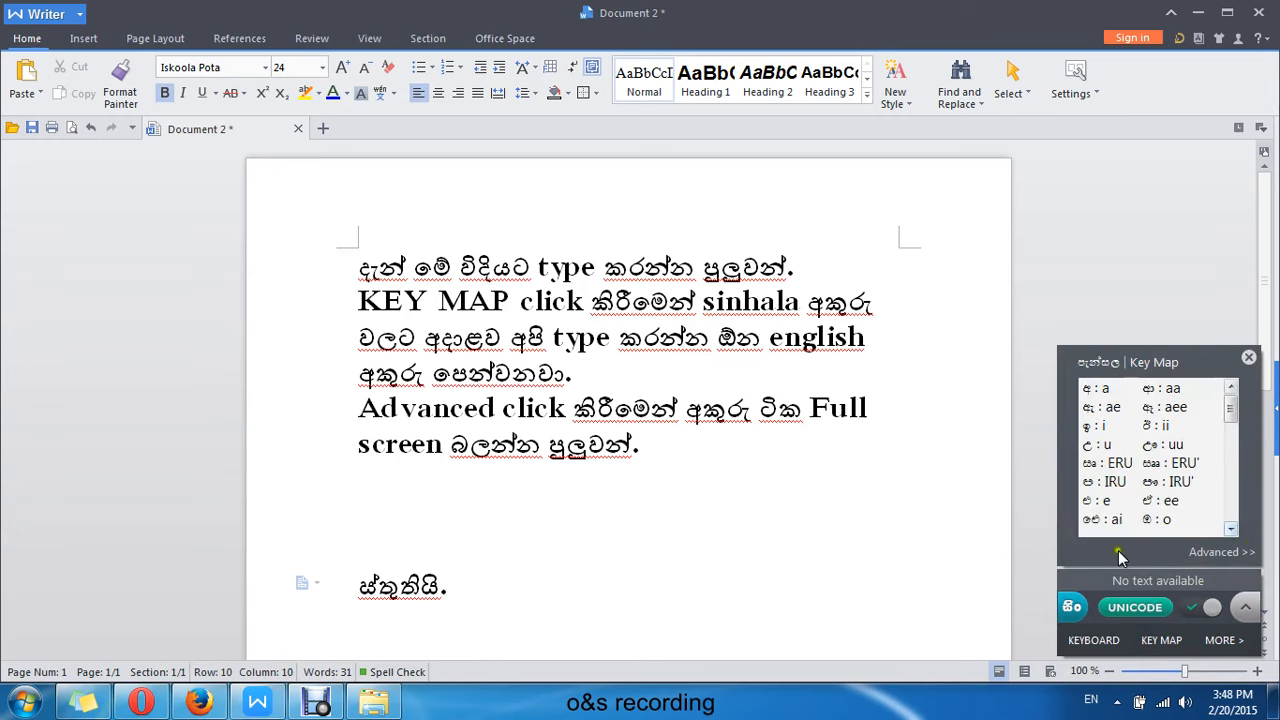
left_click(1213, 551)
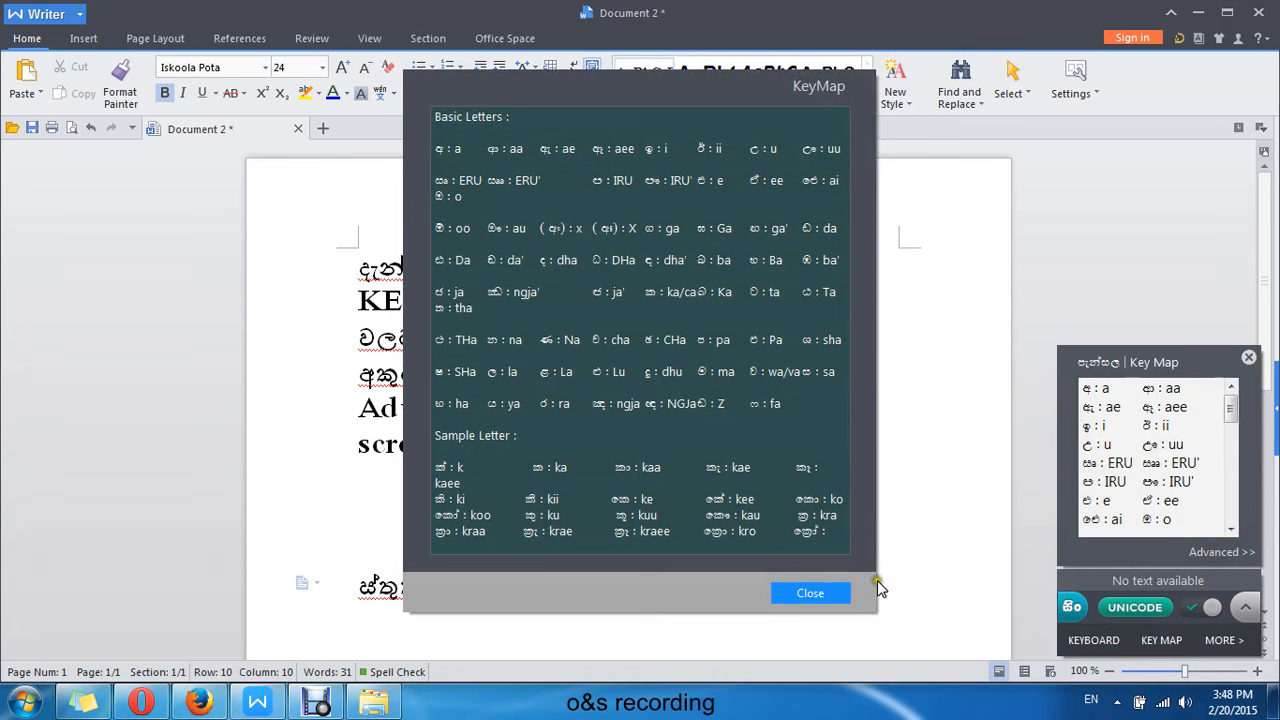
left_click(815, 592)
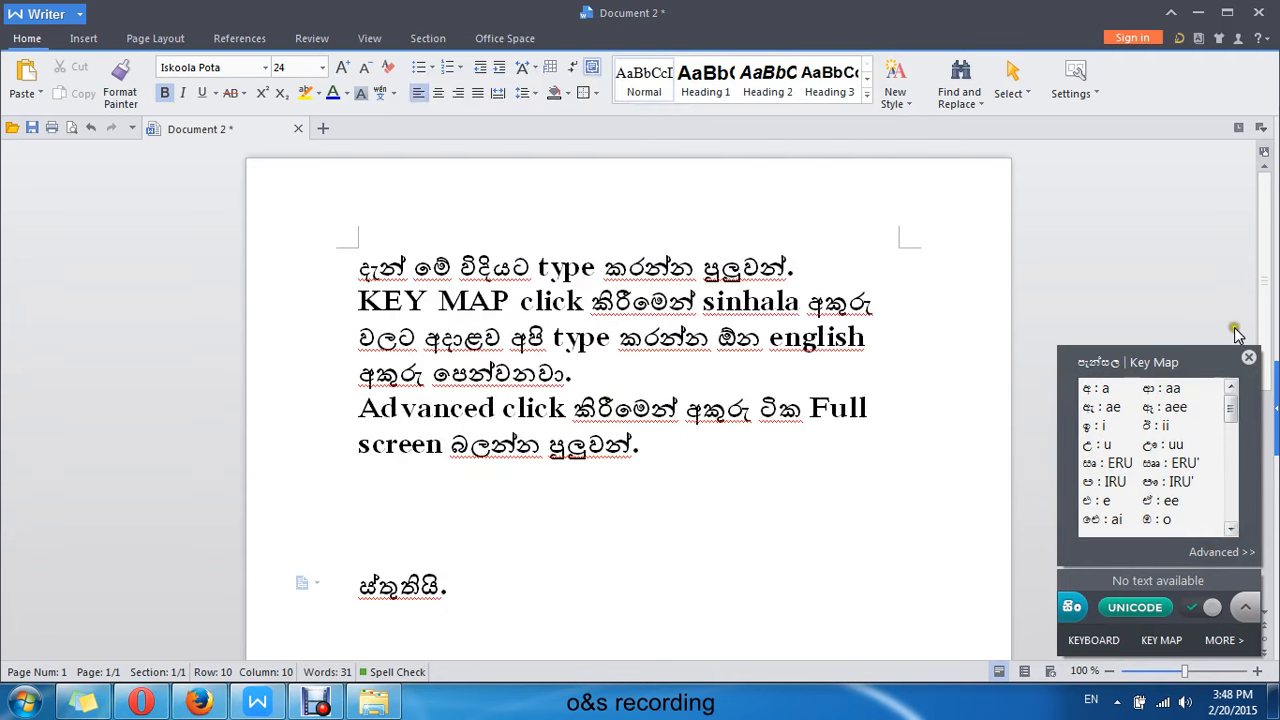
left_click(1248, 357)
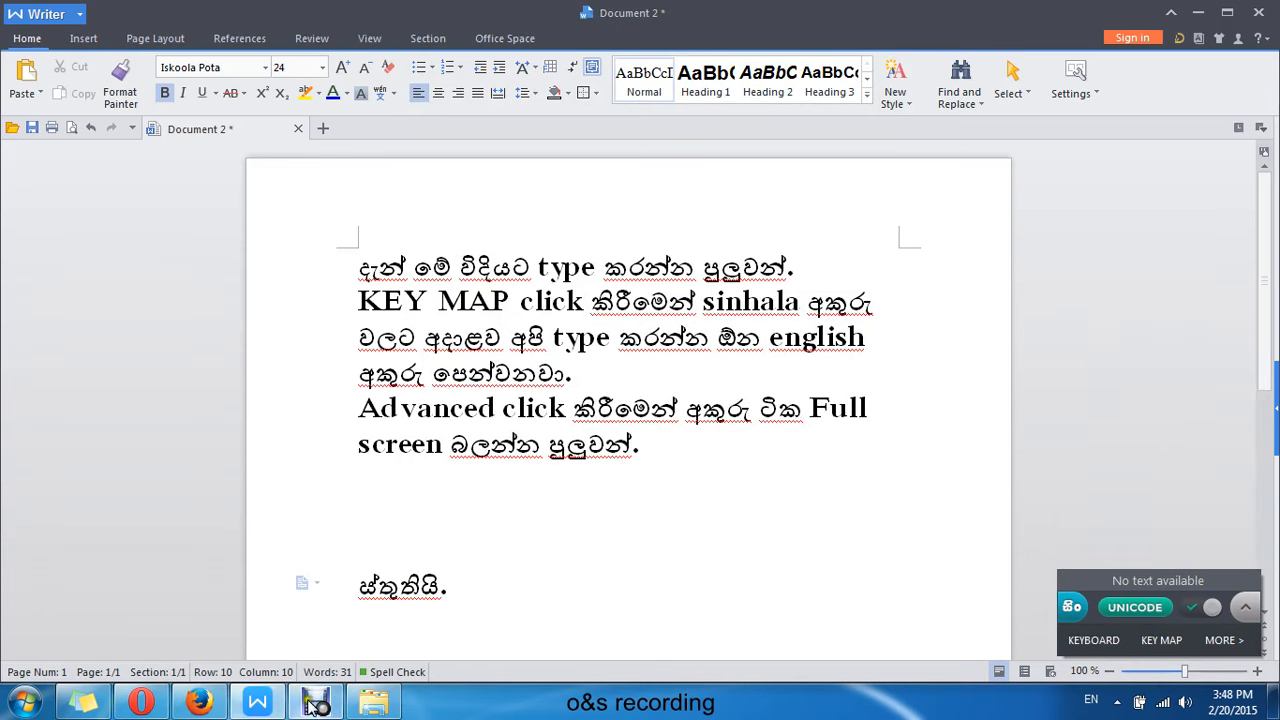
mouse_move(313, 706)
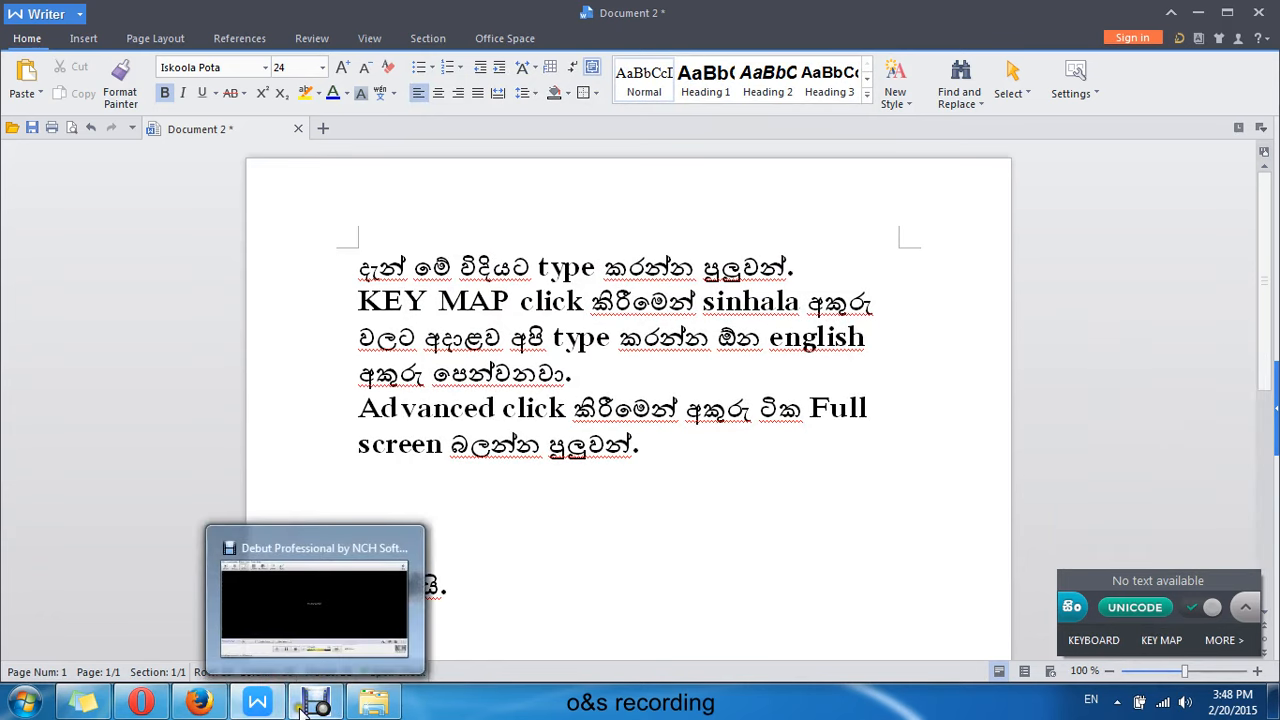